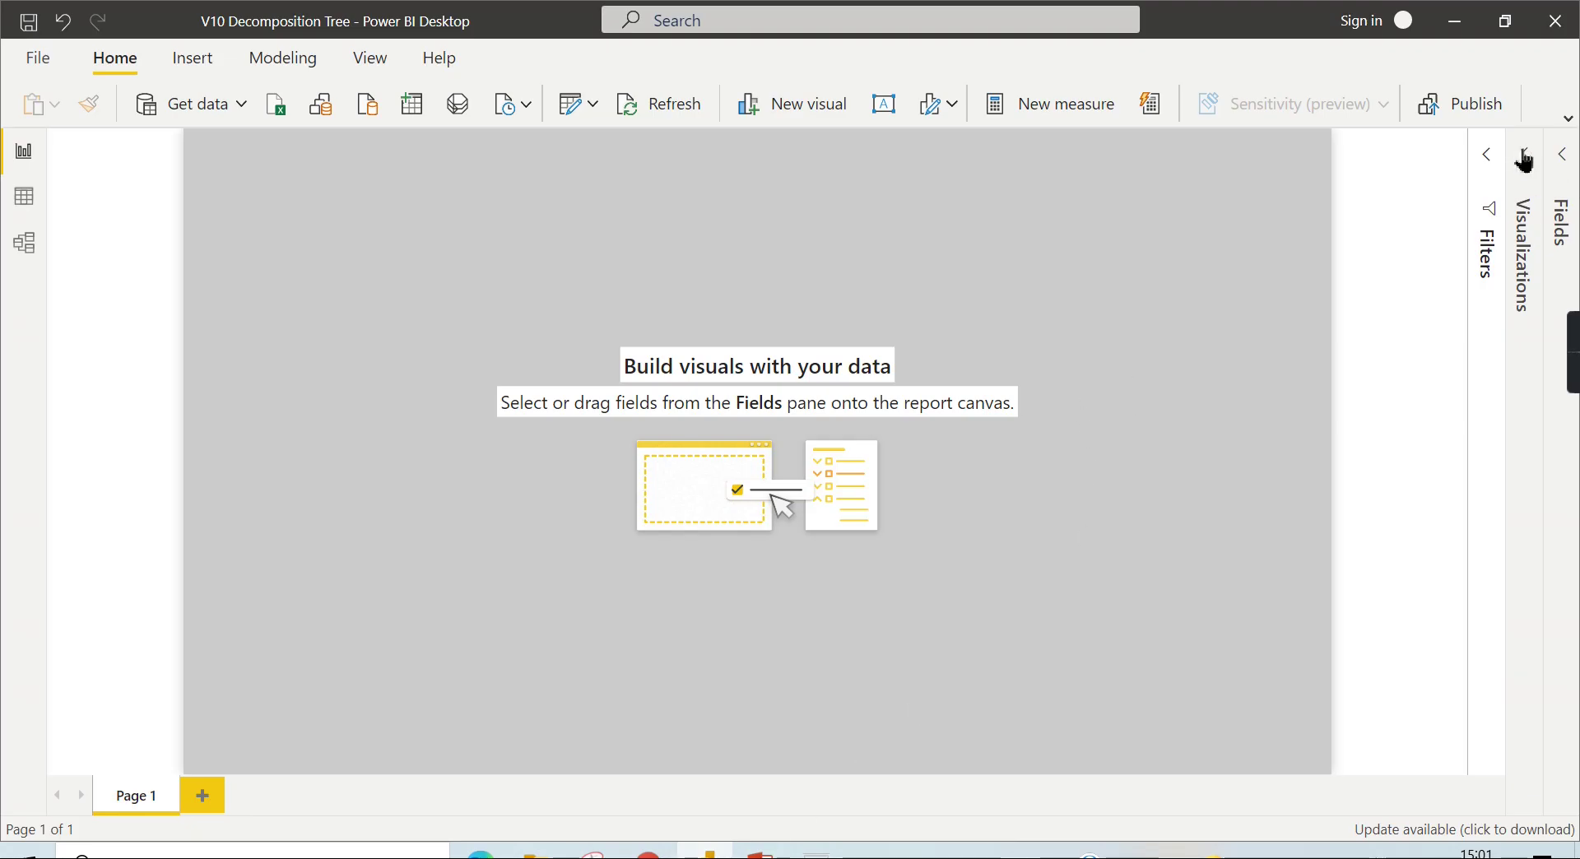
- Look through the sales records in the Data table and return to the report page
{"action": "left_click", "coordinate": [1566, 157]}
{"action": "left_click", "coordinate": [24, 196]}
{"action": "scroll", "coordinate": [1037, 790], "scroll_direction": "down", "scroll_amount": 6}
{"action": "scroll", "coordinate": [1263, 332], "scroll_direction": "up", "scroll_amount": 6}
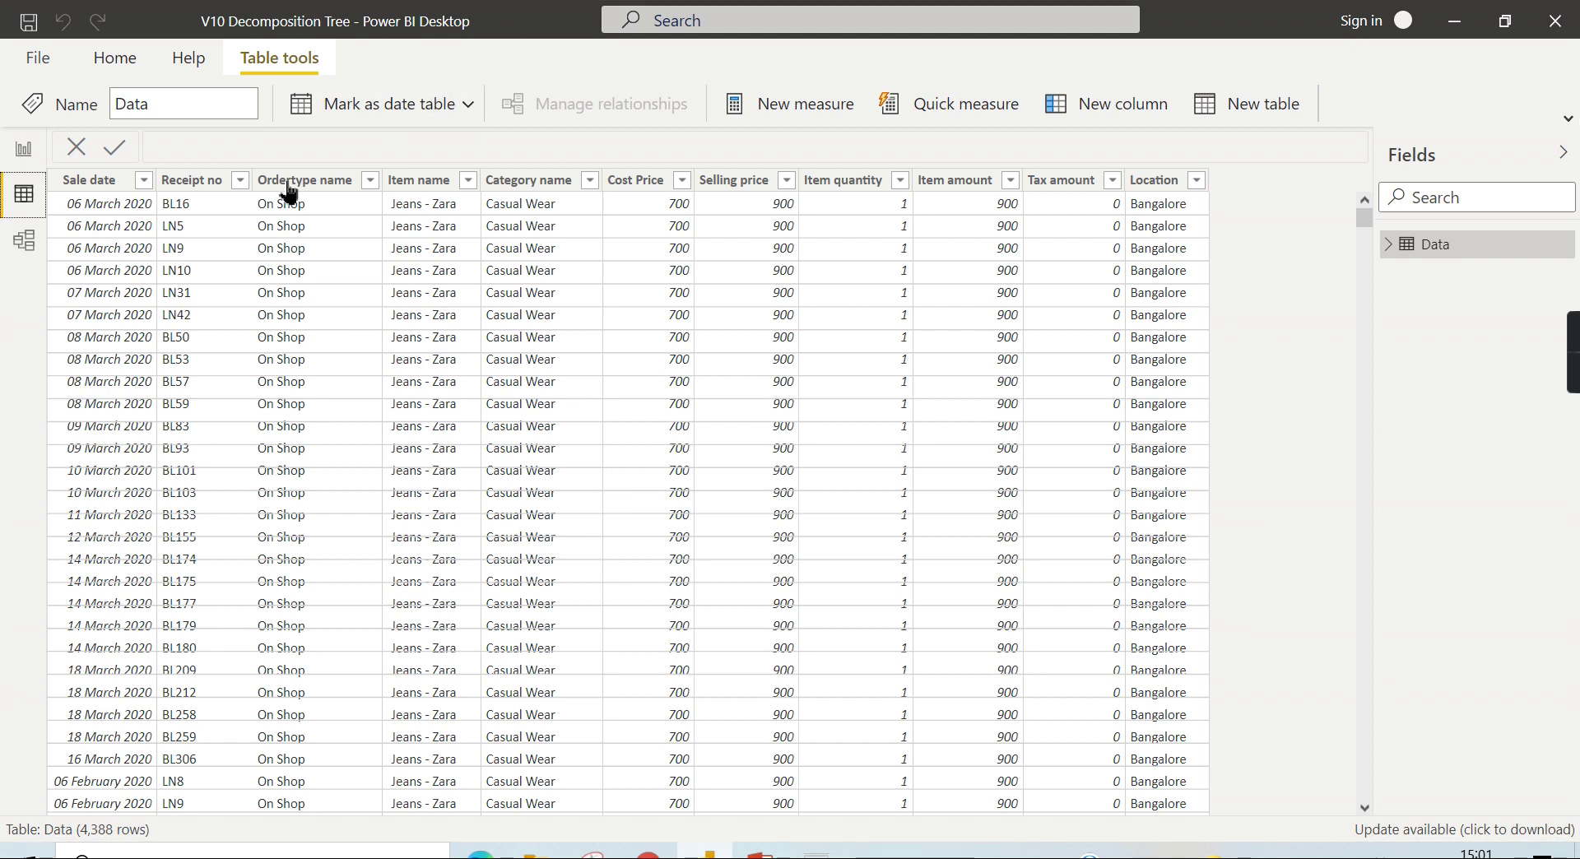
{"action": "left_click", "coordinate": [24, 150]}
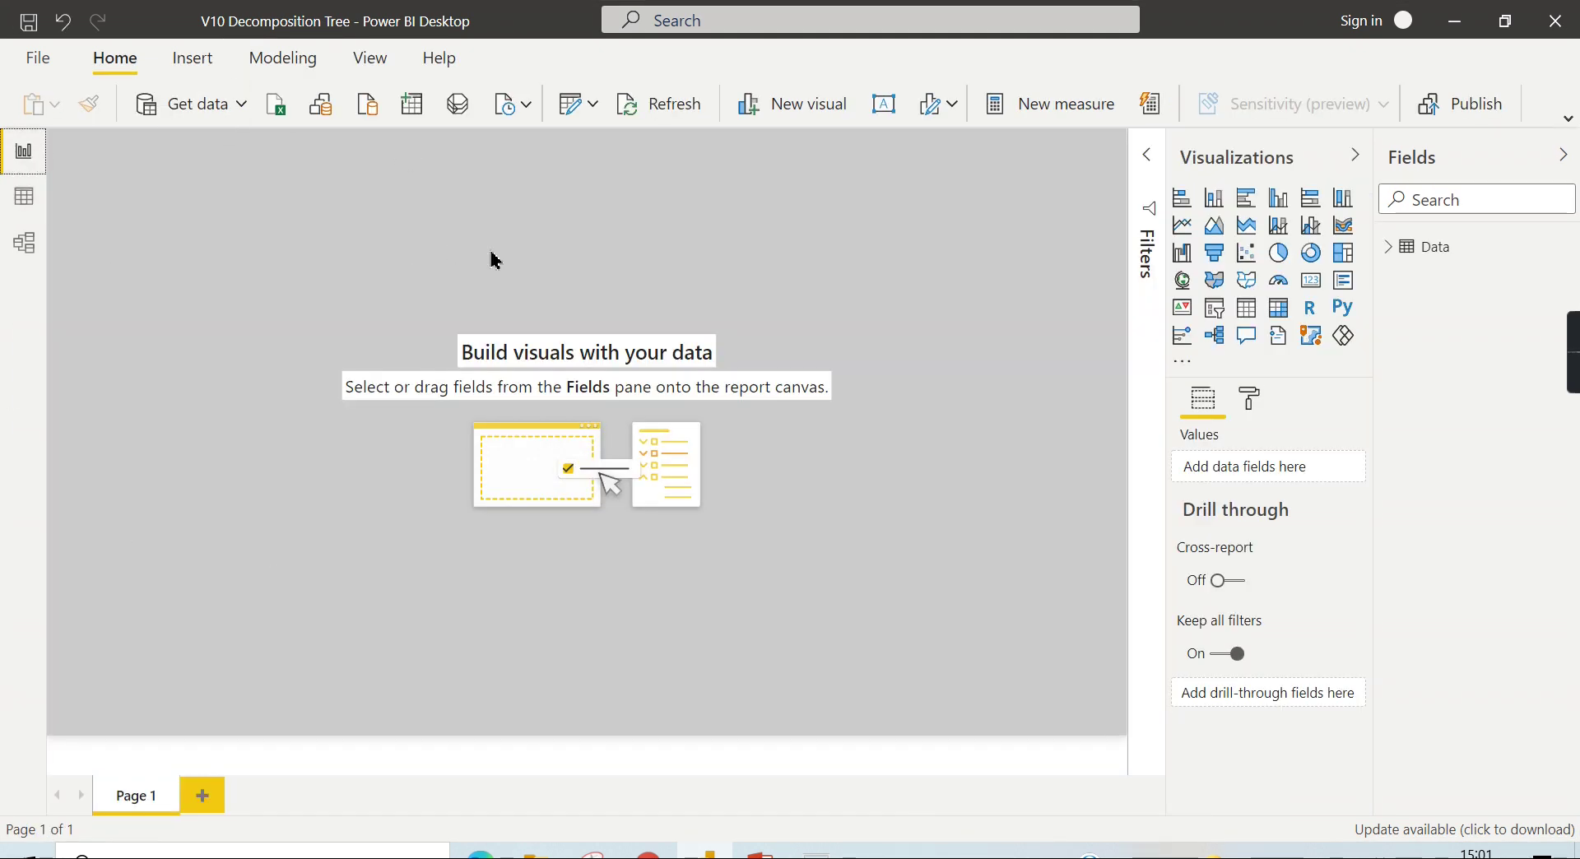
- Add a decomposition tree visual to the blank page and enlarge it to cover most of the canvas
{"action": "left_click", "coordinate": [1217, 339]}
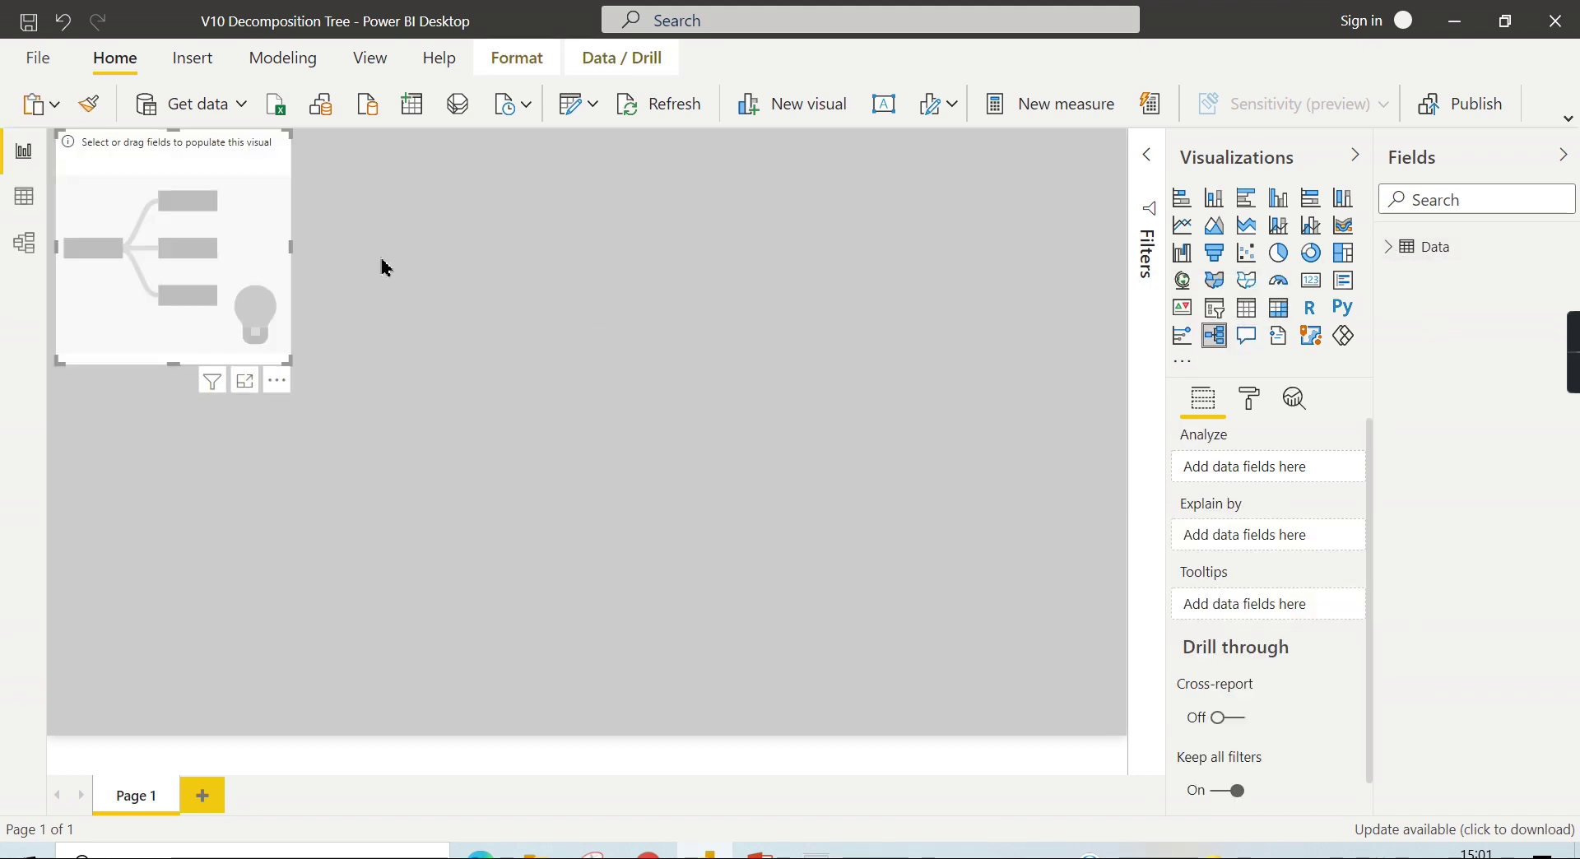
{"action": "left_click_drag", "start_coordinate": [250, 242], "coordinate": [352, 275]}
{"action": "left_click_drag", "start_coordinate": [399, 407], "coordinate": [1041, 681]}
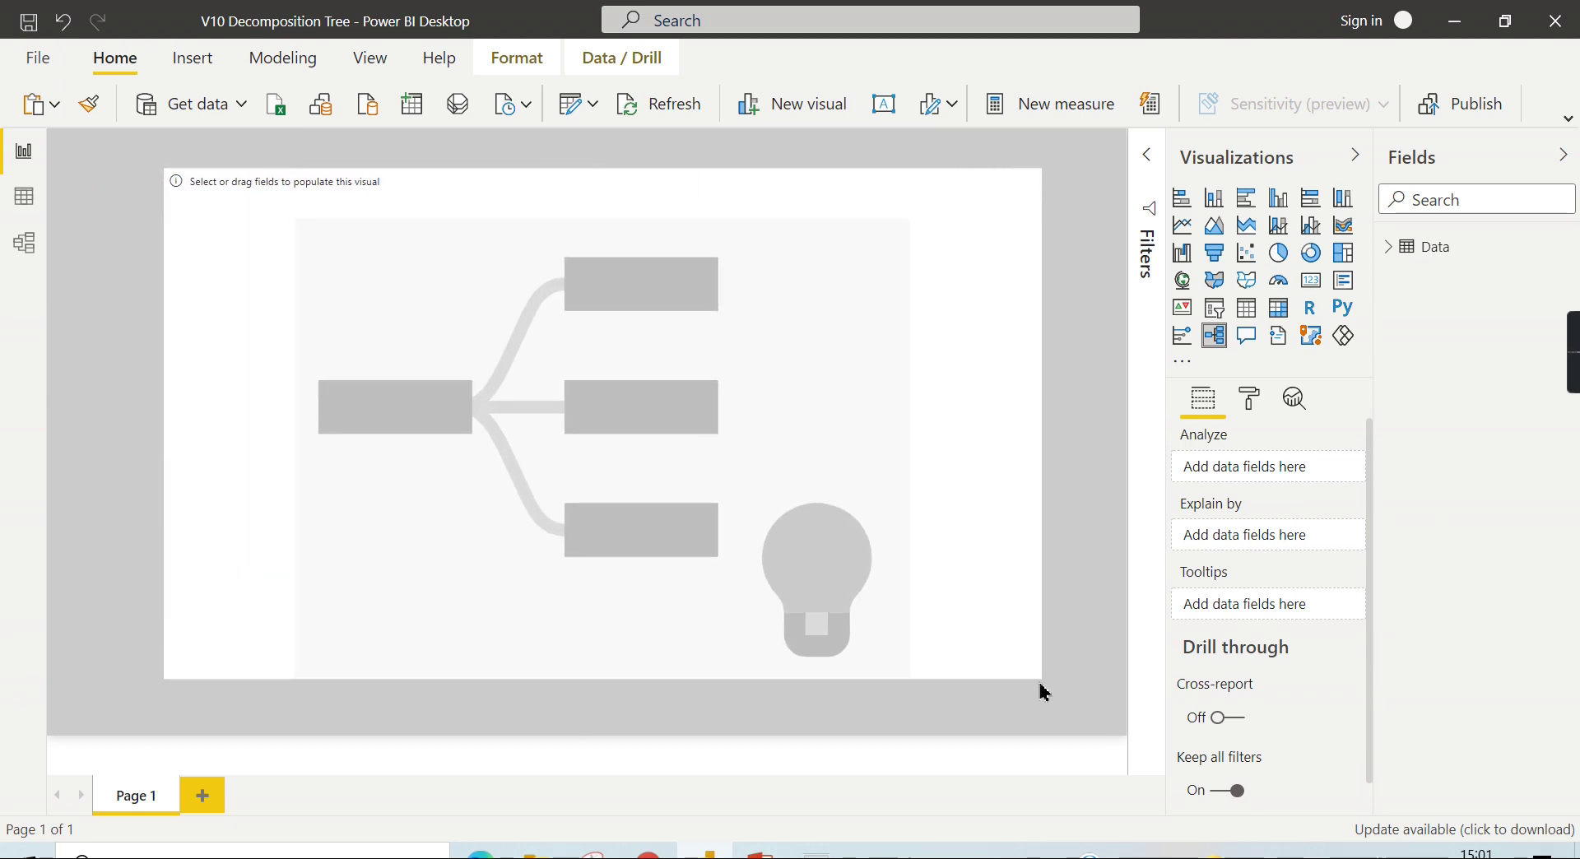
- Analyze Item amount in the decomposition tree, explained by Category name, Item name, Ordertype name and Location
{"action": "left_click", "coordinate": [1407, 251]}
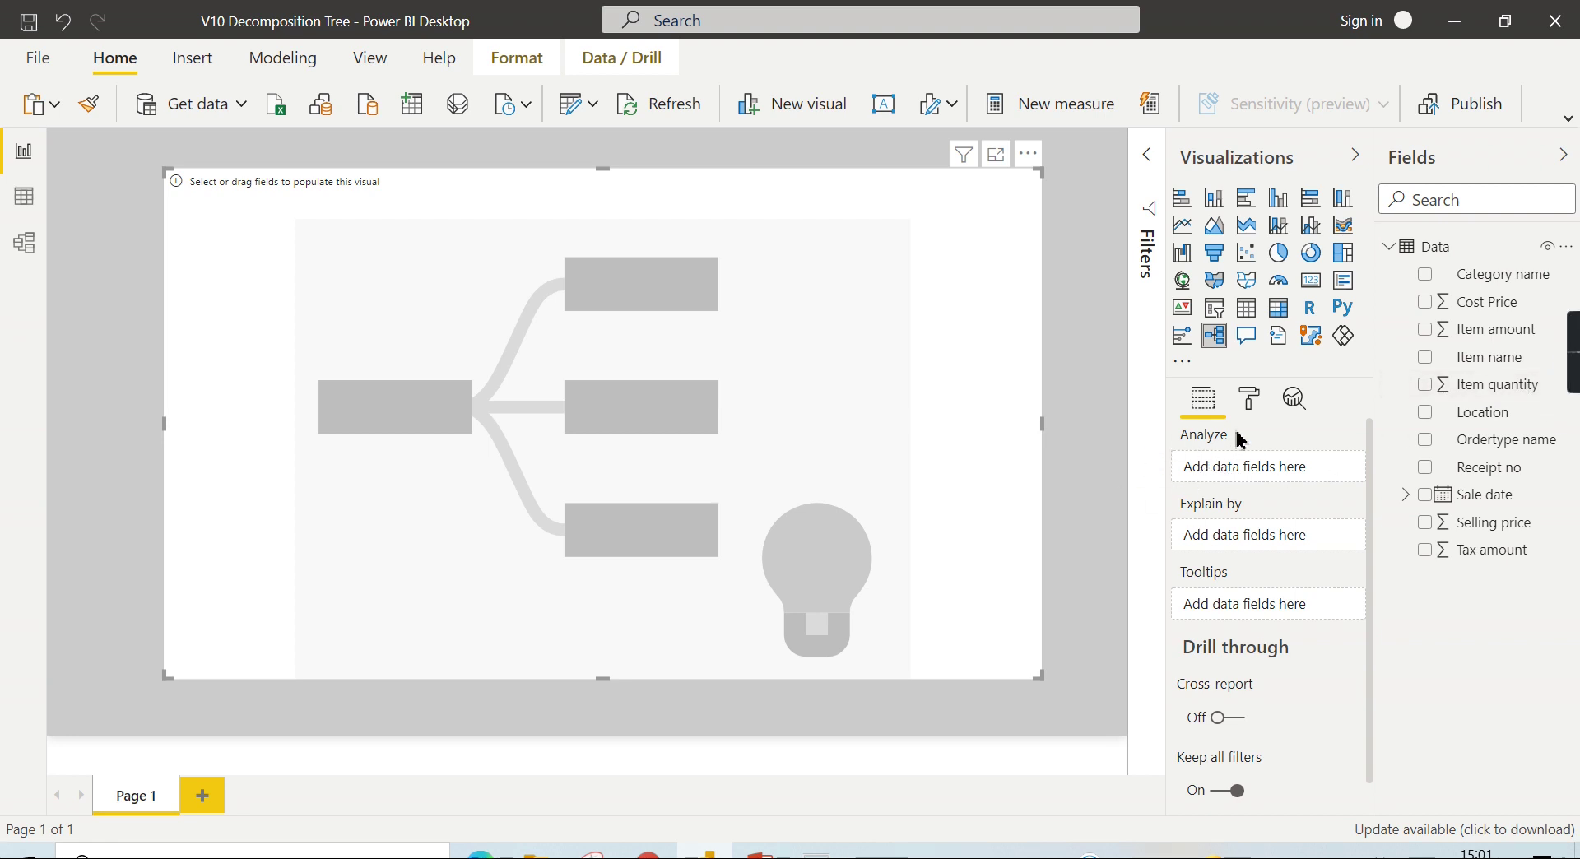
{"action": "left_click", "coordinate": [1458, 337]}
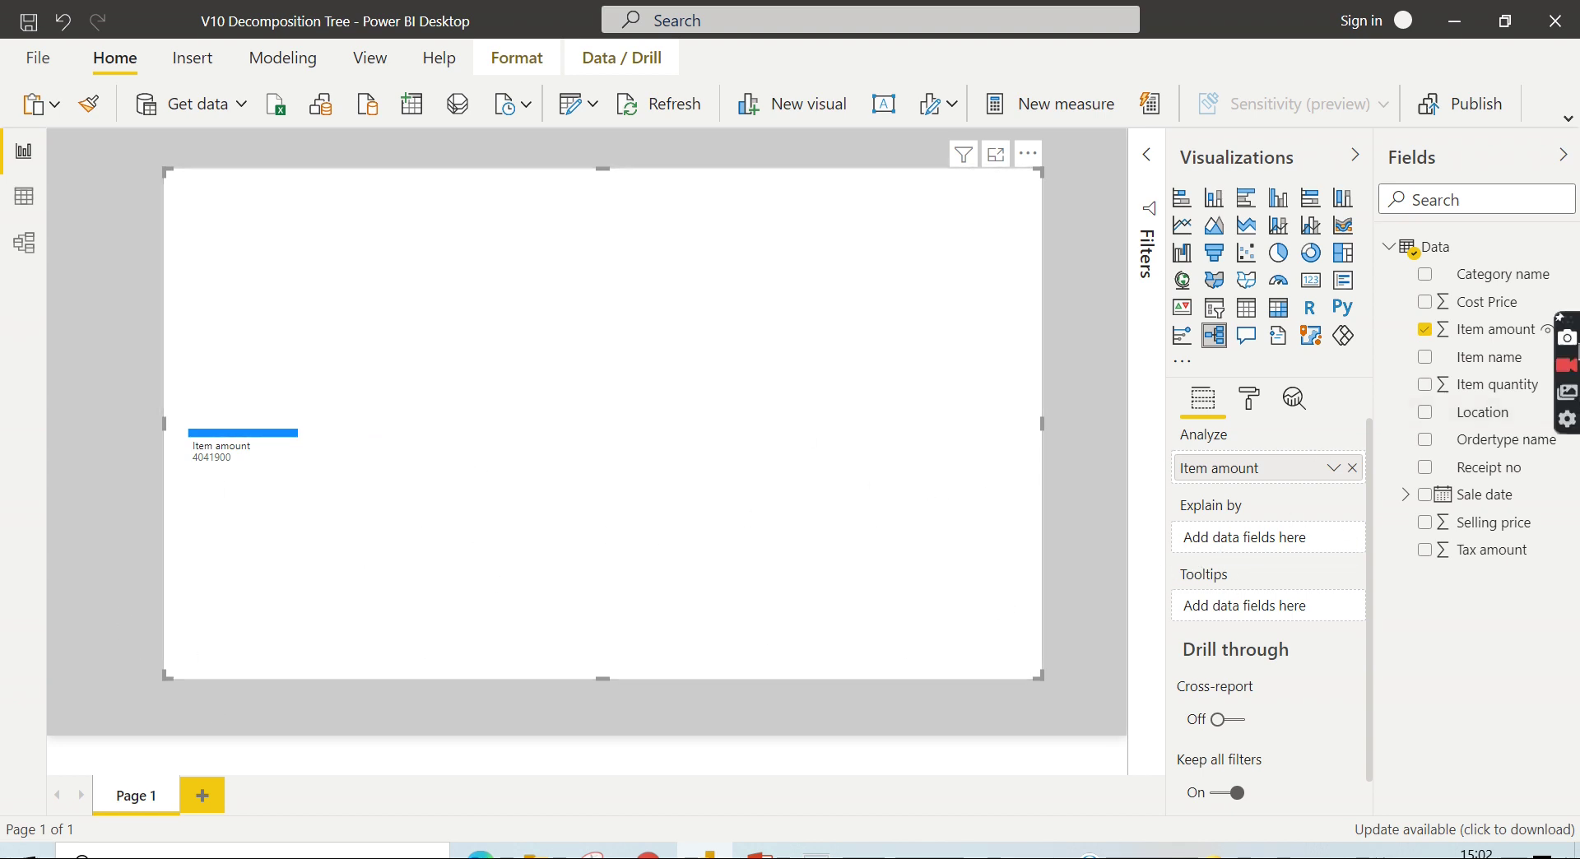
{"action": "left_click", "coordinate": [1428, 278]}
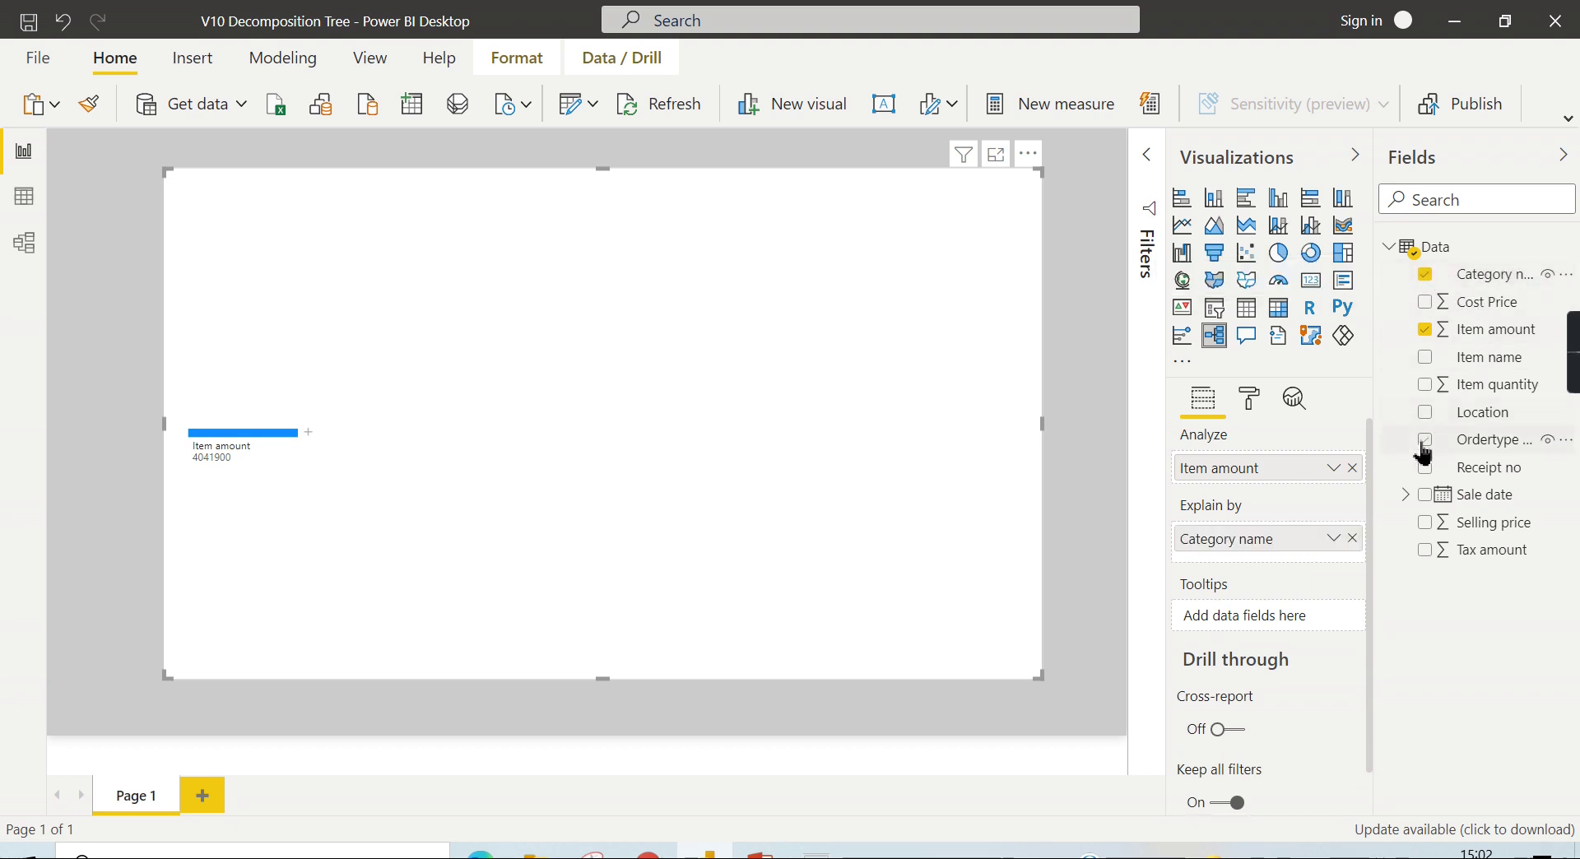
{"action": "left_click", "coordinate": [1440, 362]}
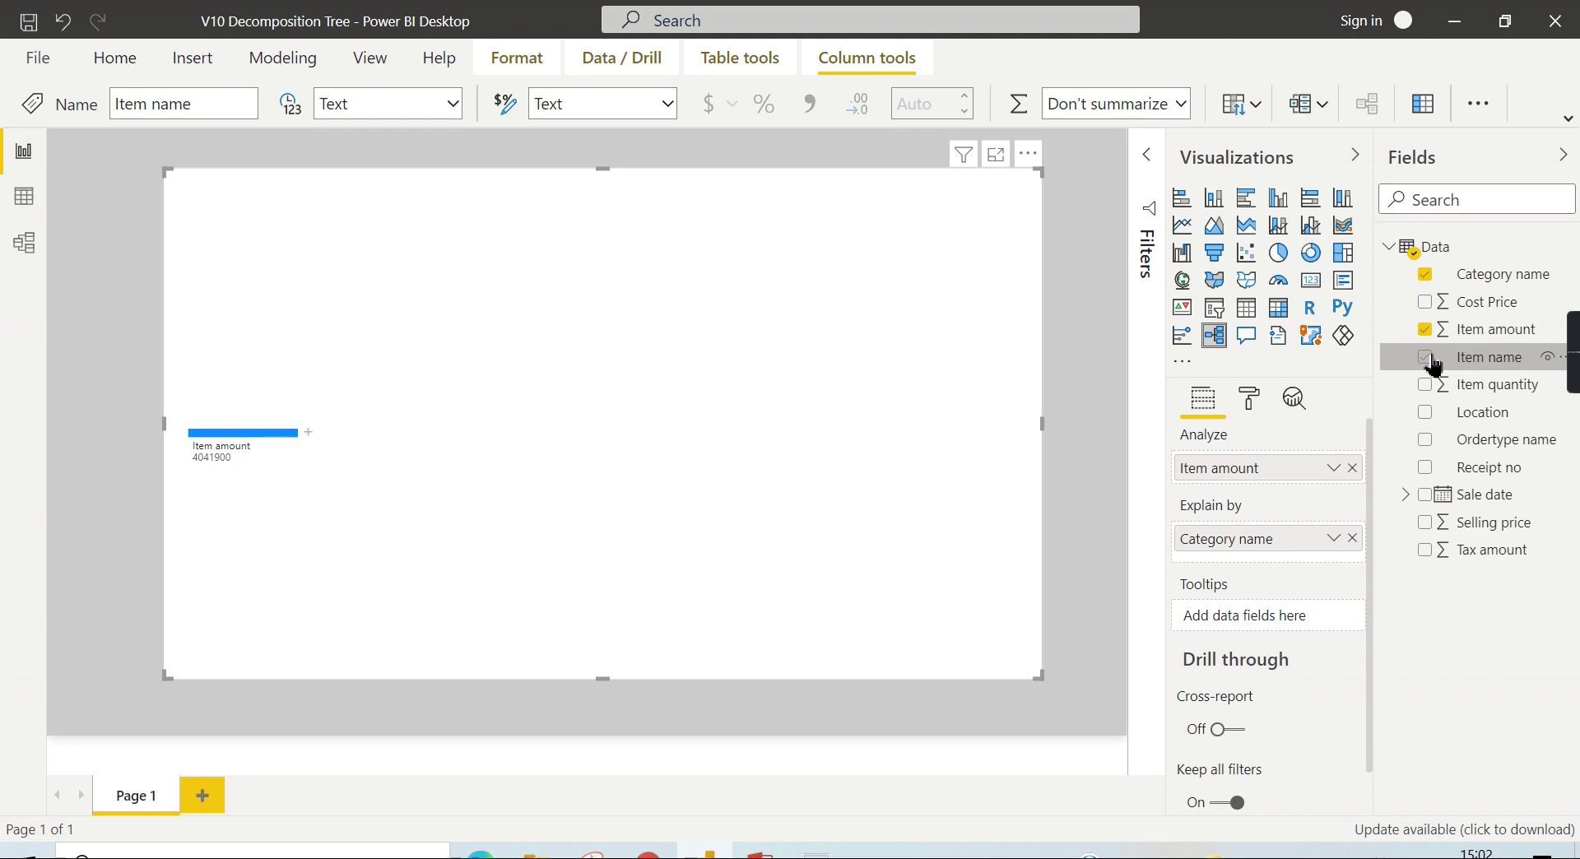
{"action": "left_click", "coordinate": [1425, 357]}
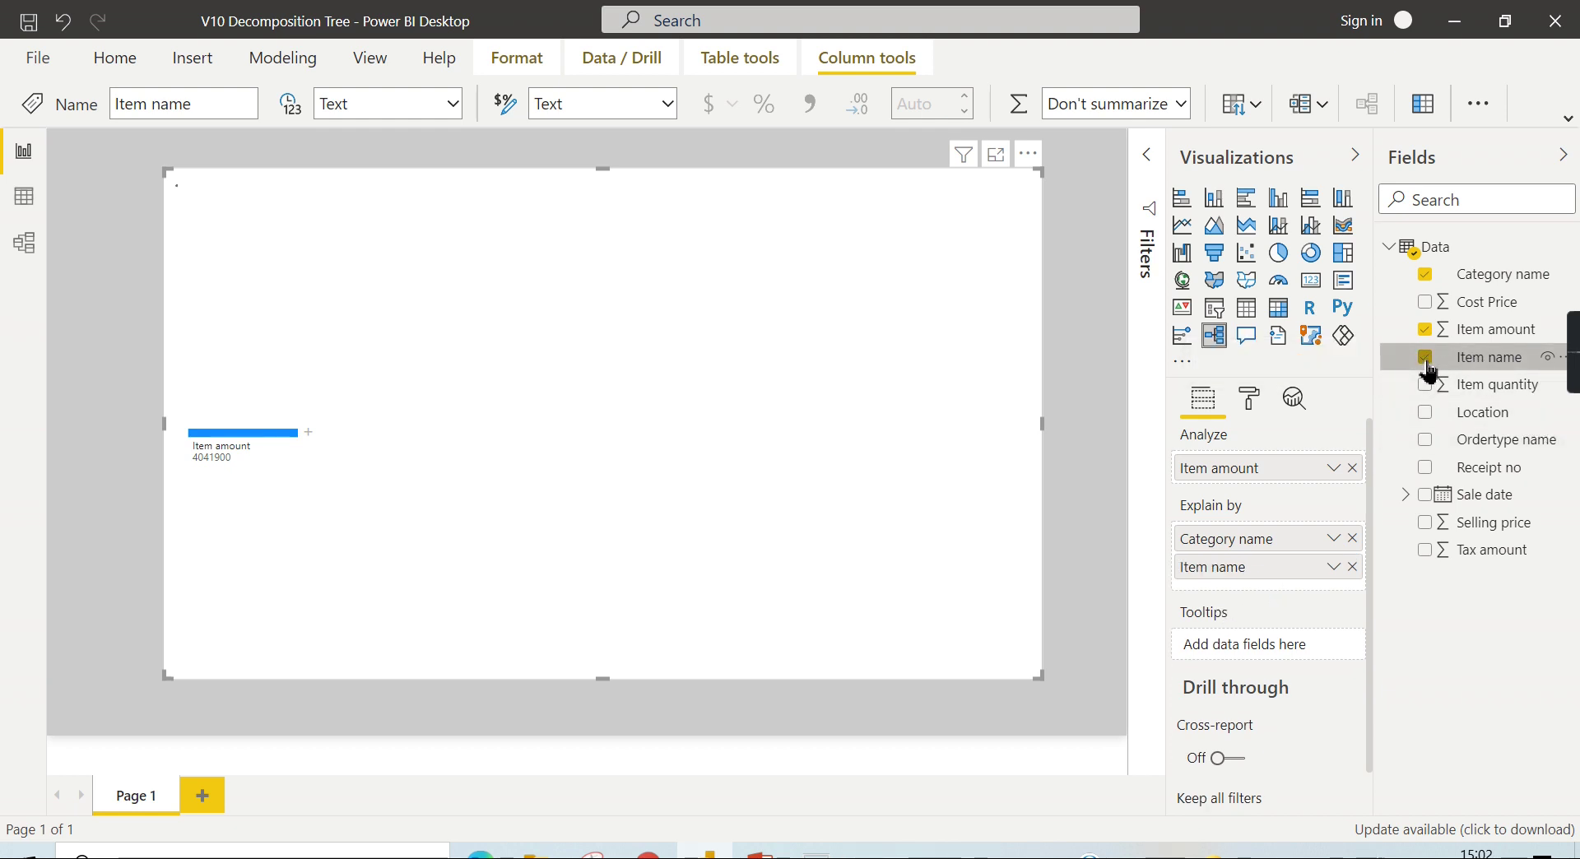
{"action": "left_click", "coordinate": [1425, 440]}
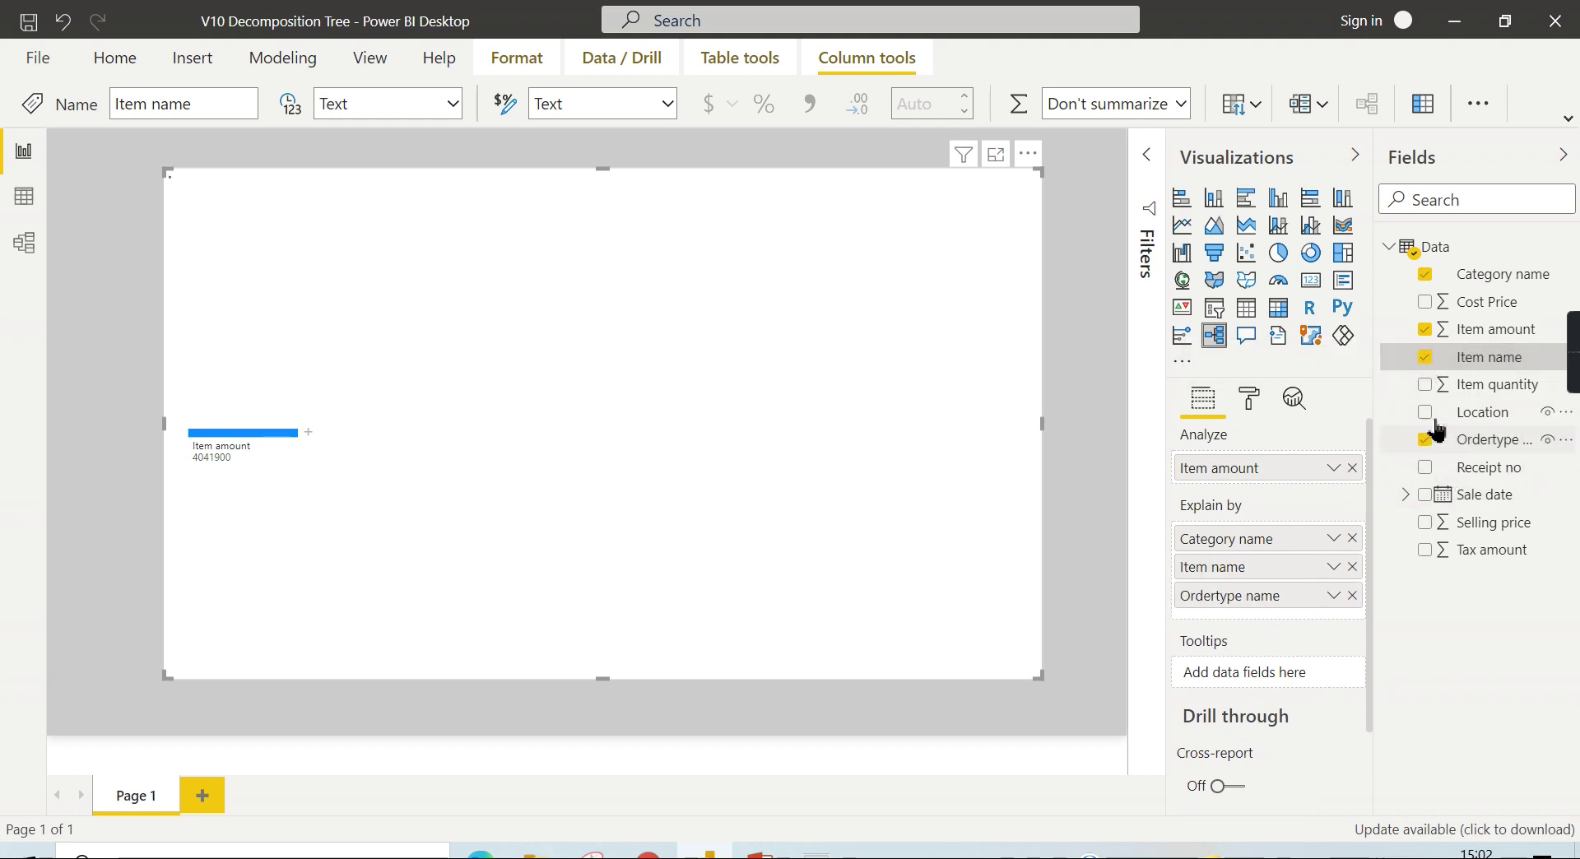
{"action": "left_click", "coordinate": [1426, 412]}
- Add only the Year level of the Sale date hierarchy to the tree's Explain by fields
{"action": "left_click", "coordinate": [1405, 495]}
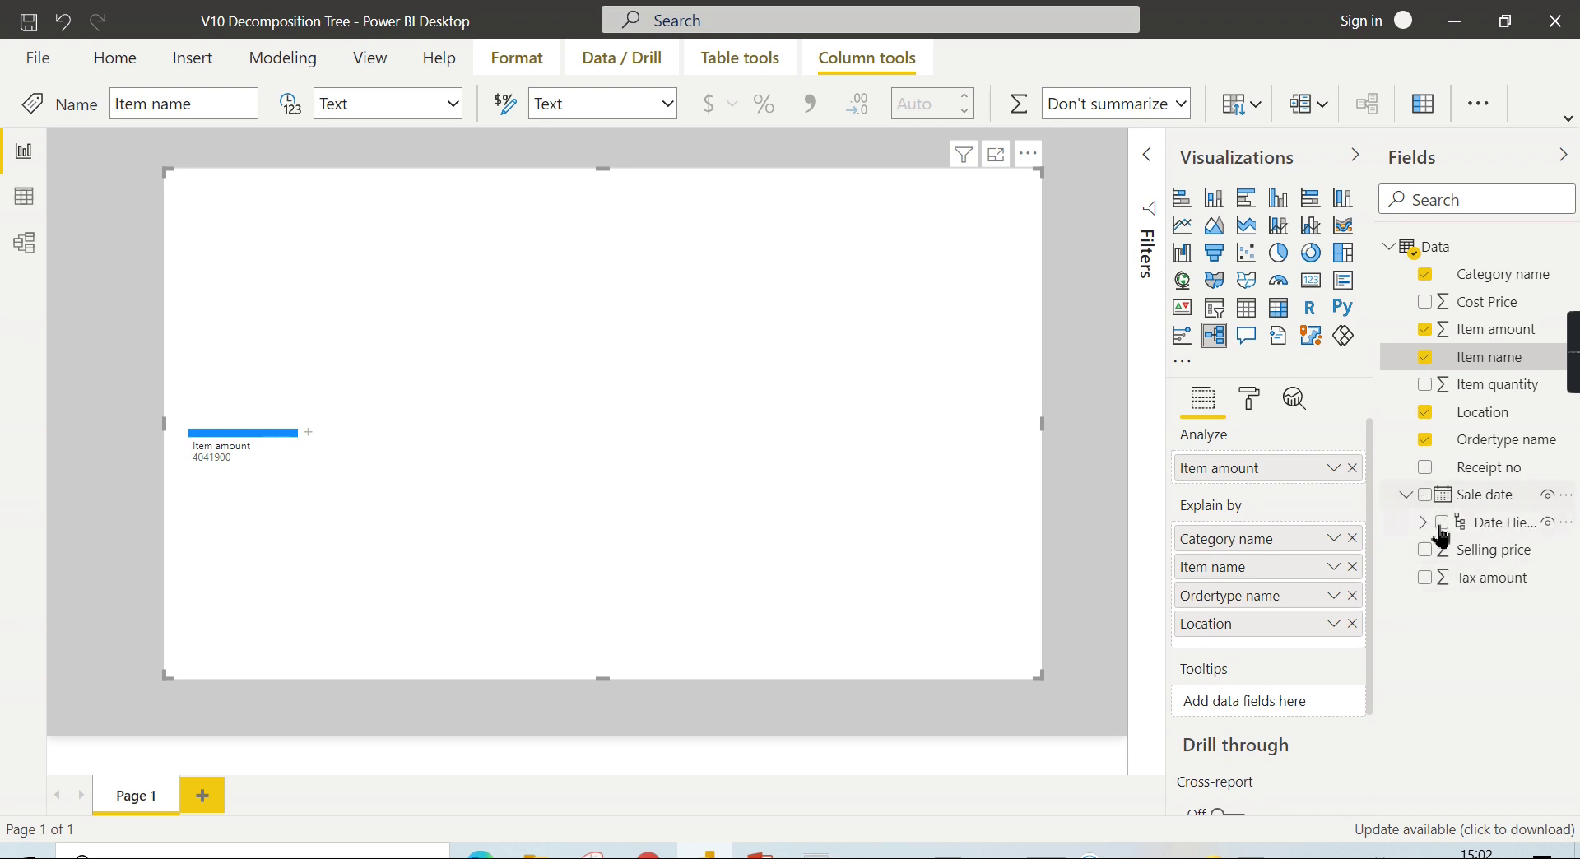
{"action": "left_click", "coordinate": [1423, 522]}
{"action": "left_click", "coordinate": [1459, 551]}
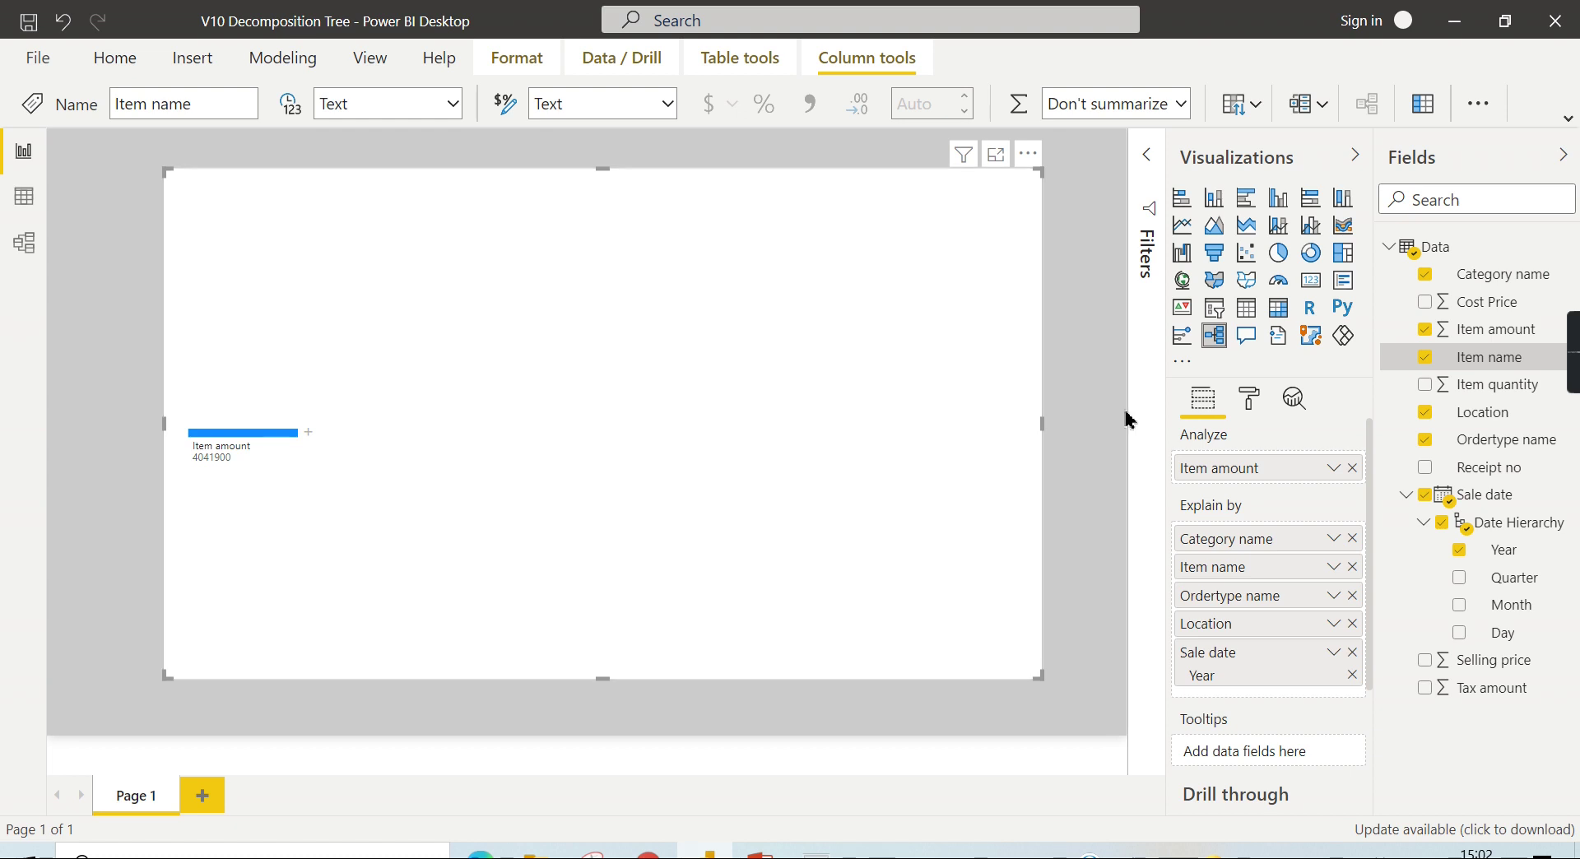
- Set the text size of the tree's category labels to 14 pt
{"action": "left_click", "coordinate": [309, 436]}
{"action": "left_click", "coordinate": [1262, 409]}
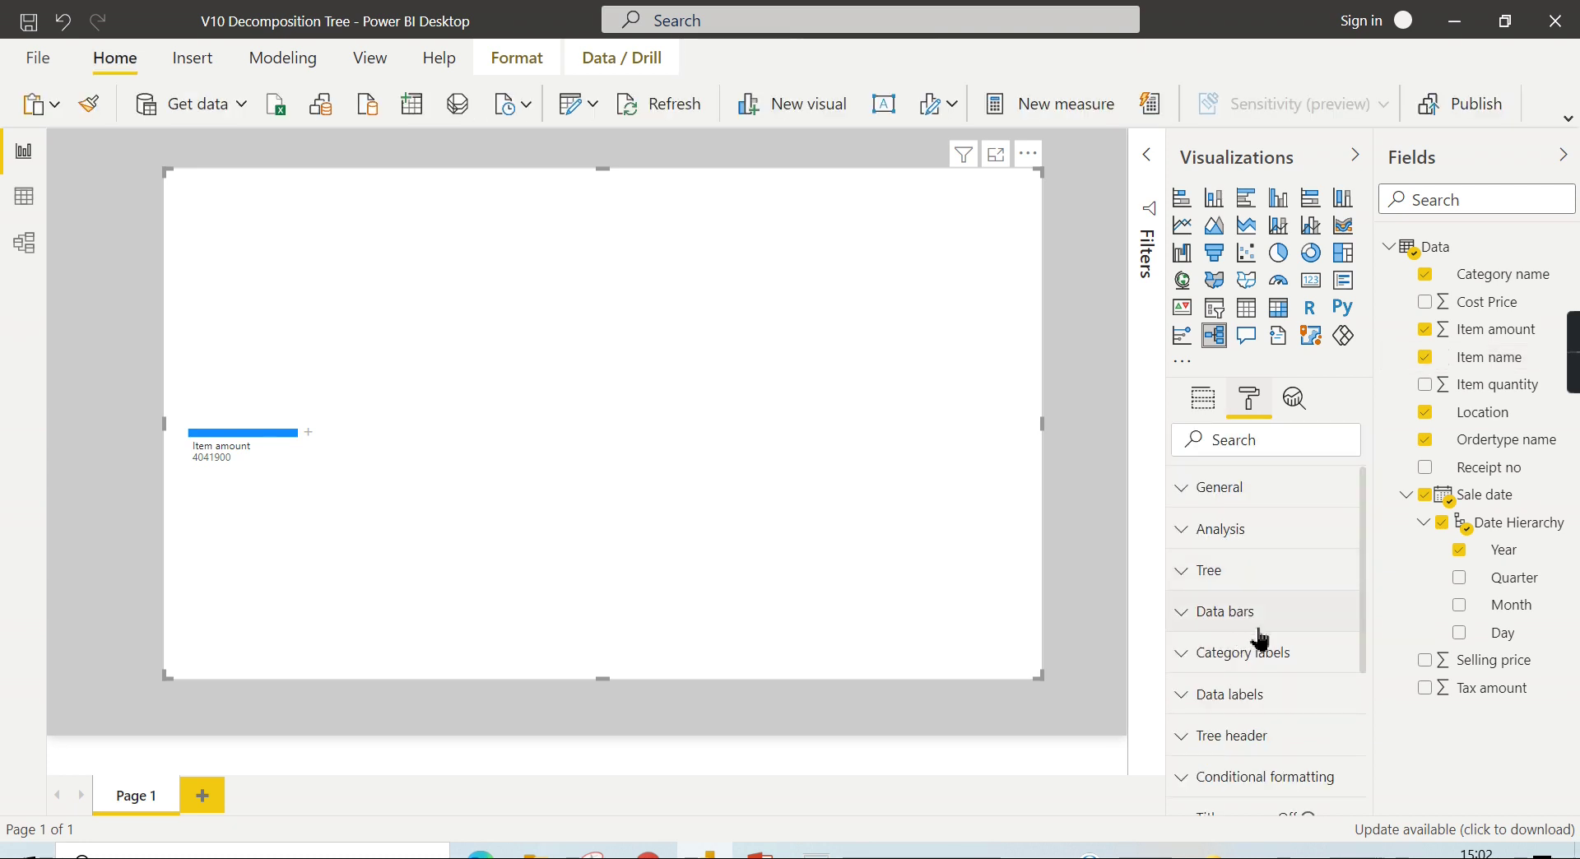
{"action": "left_click", "coordinate": [1268, 656]}
{"action": "left_click", "coordinate": [1251, 672]}
{"action": "left_click", "coordinate": [1251, 671]}
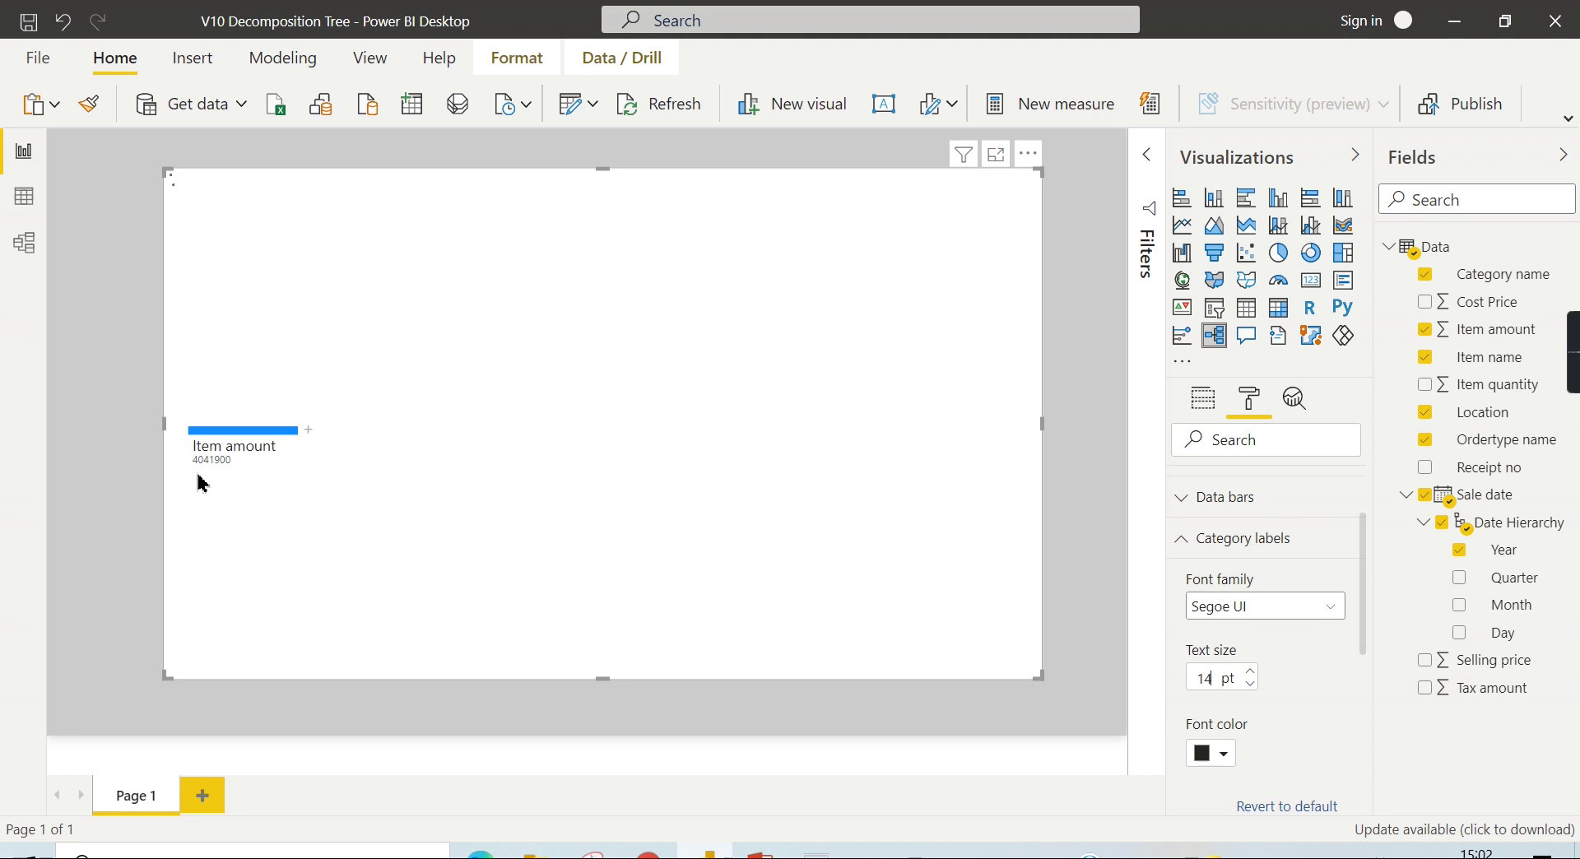
- Set the text size of the tree's data labels to 11 pt
{"action": "left_click", "coordinate": [1235, 553]}
{"action": "left_click", "coordinate": [1235, 575]}
{"action": "scroll", "coordinate": [1268, 609], "scroll_direction": "down", "scroll_amount": 1}
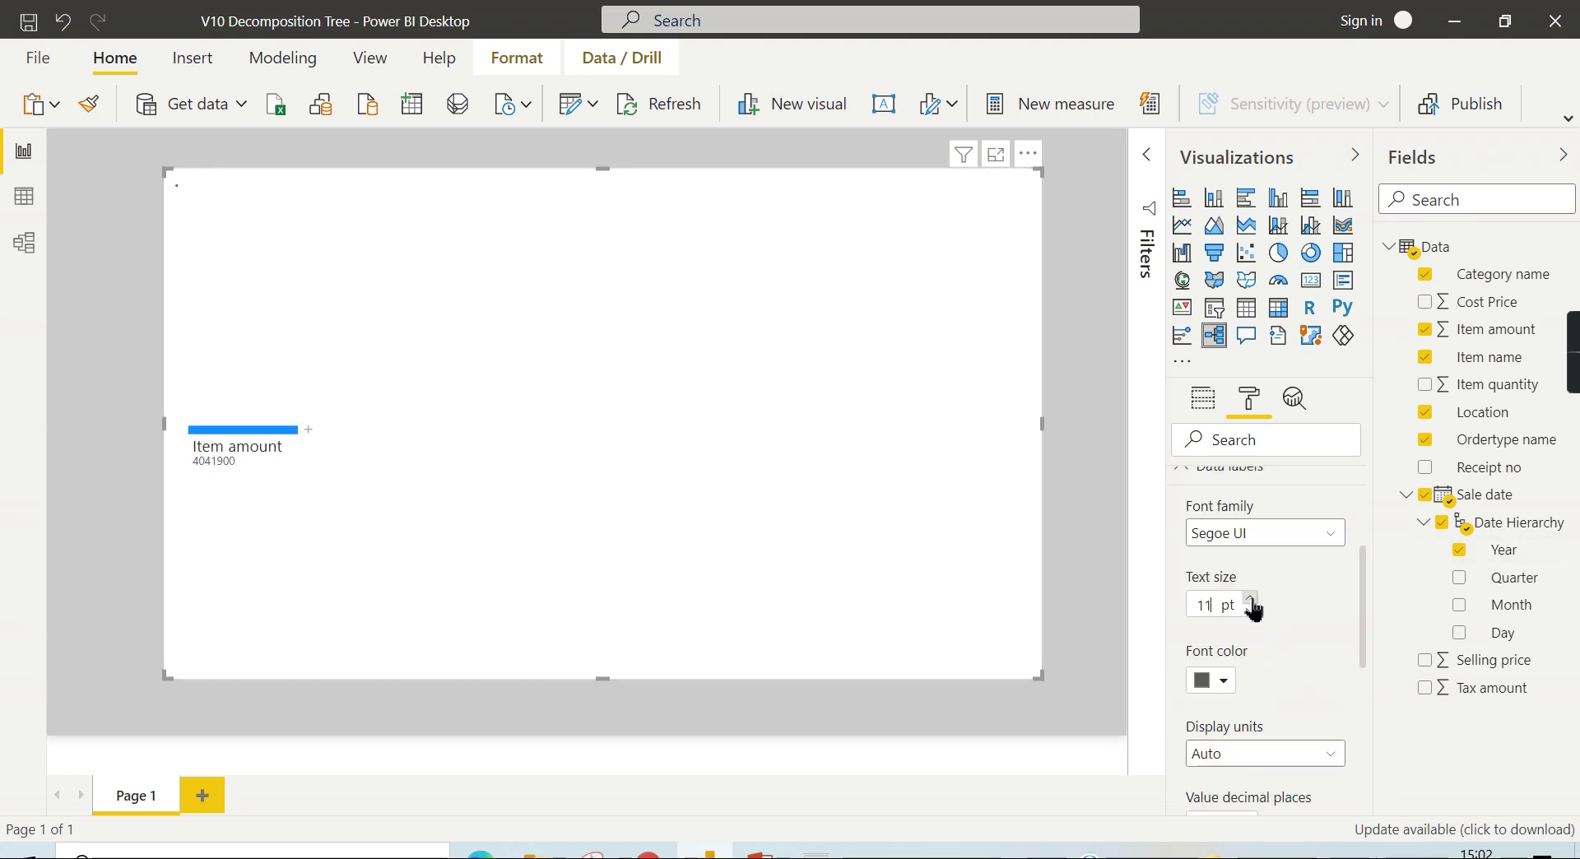
- Split the root Item amount node by Year and show the visual's field assignments again
{"action": "left_click", "coordinate": [311, 438]}
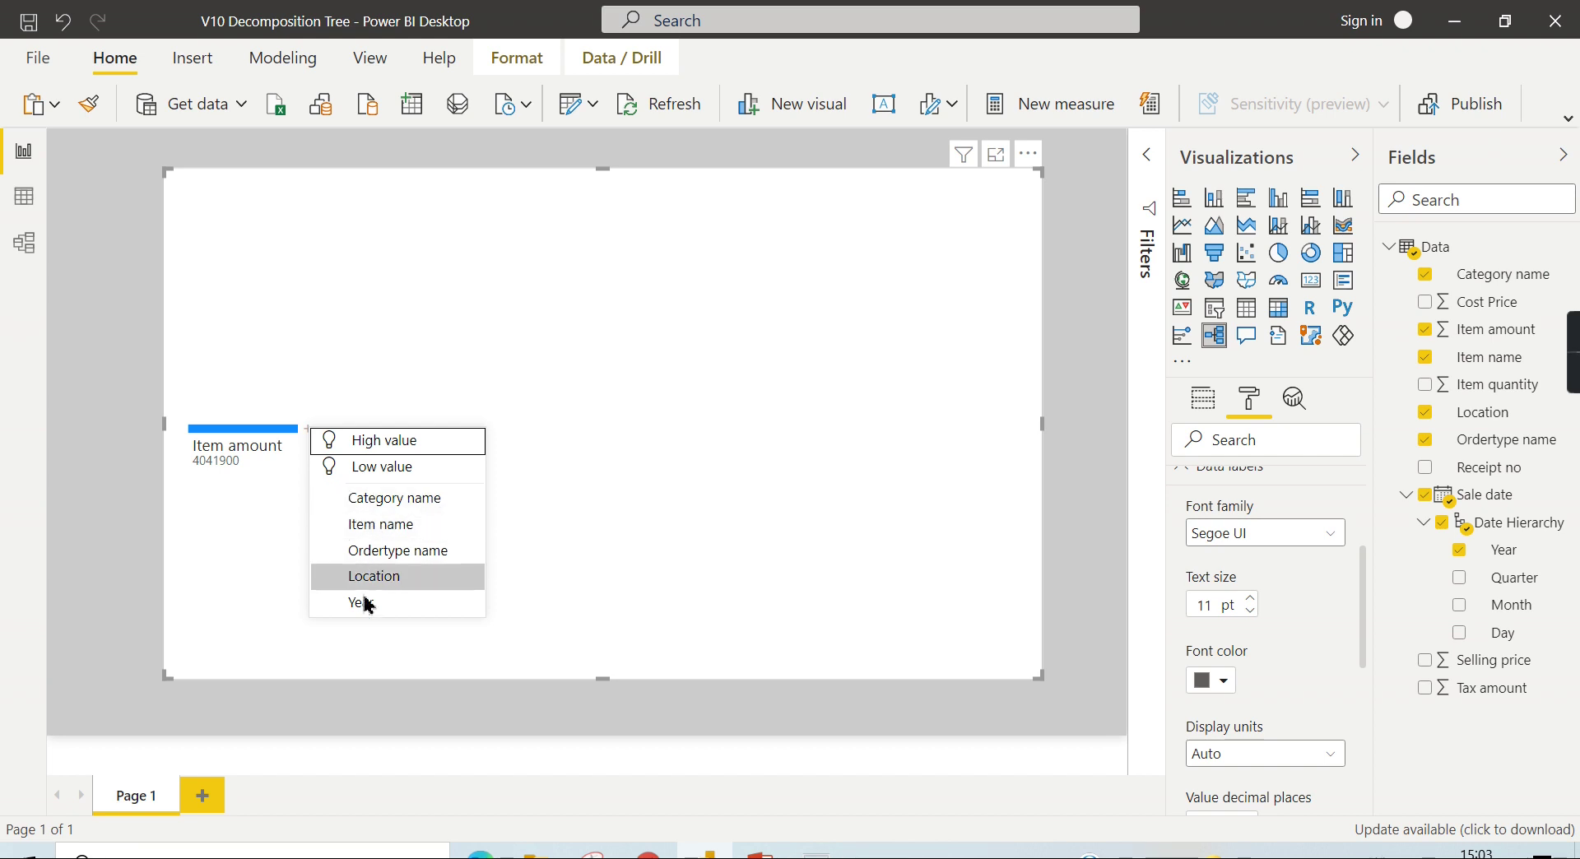
{"action": "left_click", "coordinate": [540, 570]}
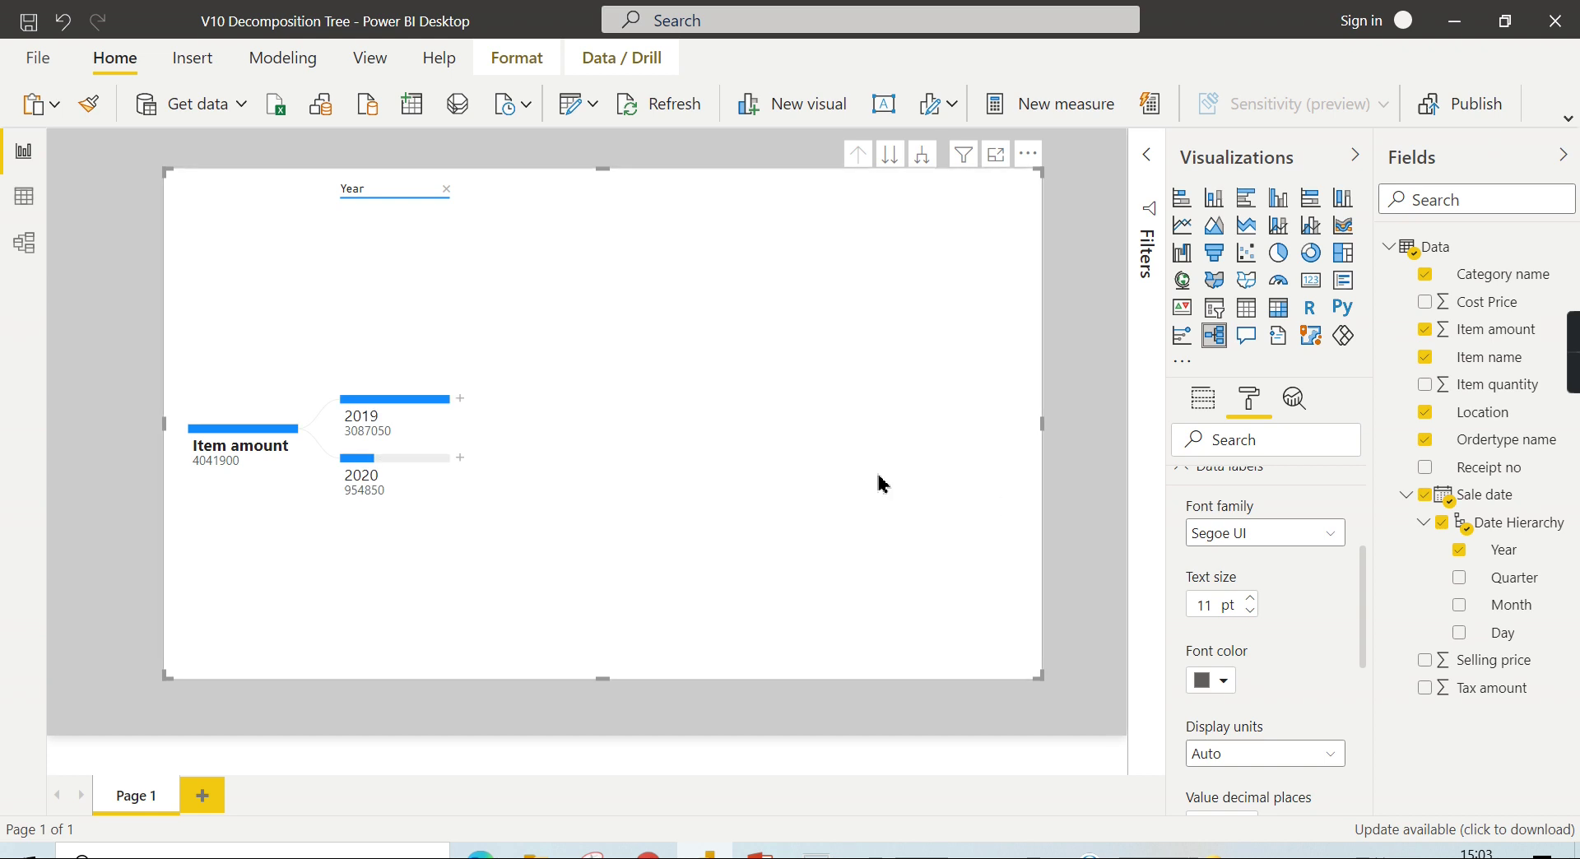
{"action": "scroll", "coordinate": [1259, 493], "scroll_direction": "up", "scroll_amount": 3}
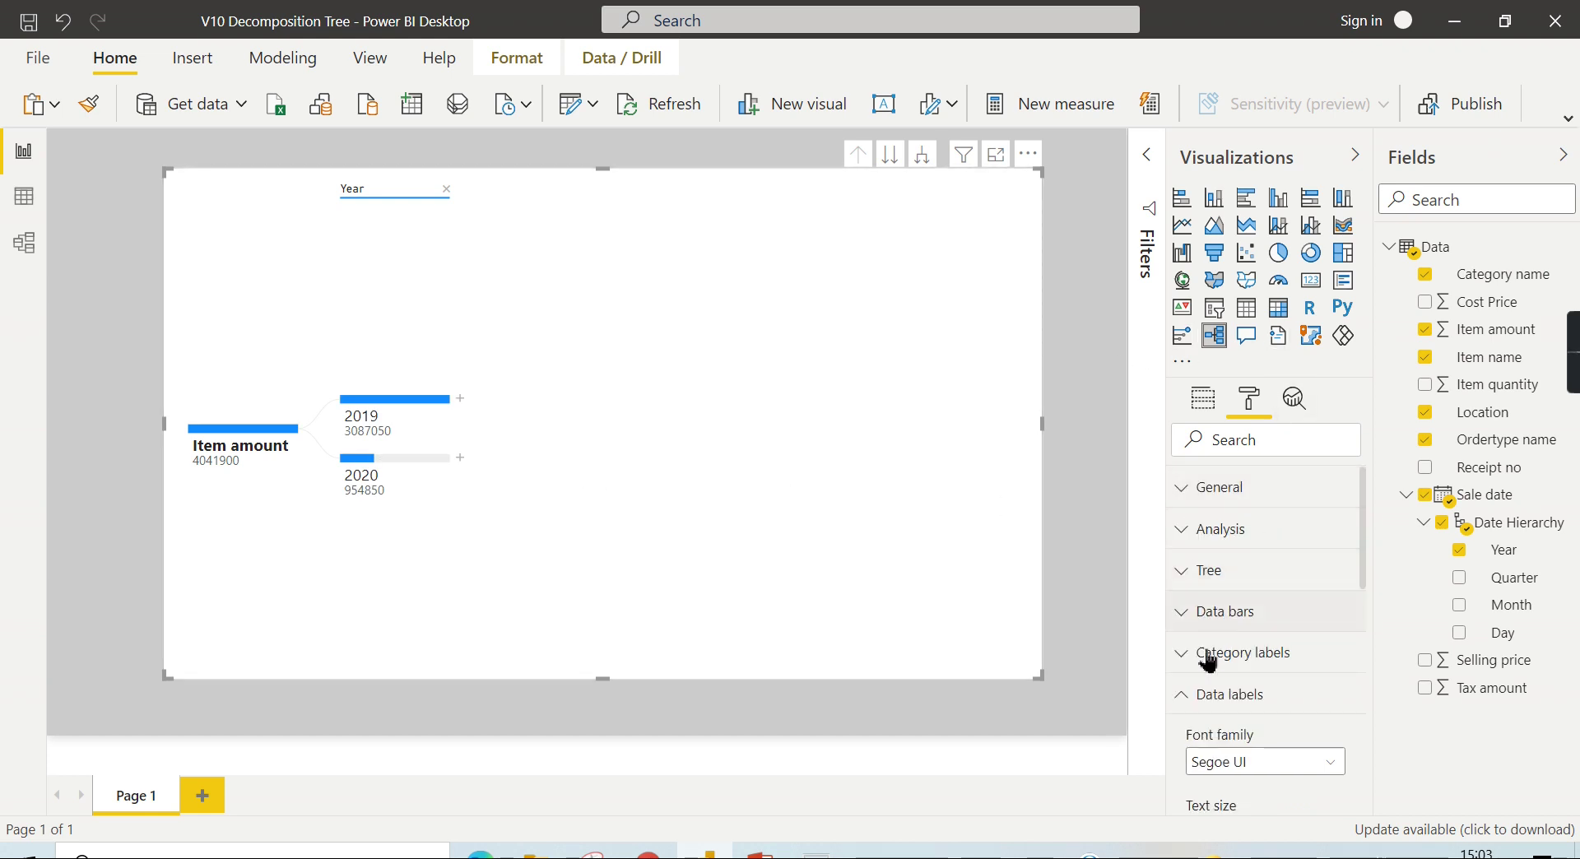
{"action": "left_click", "coordinate": [1204, 403]}
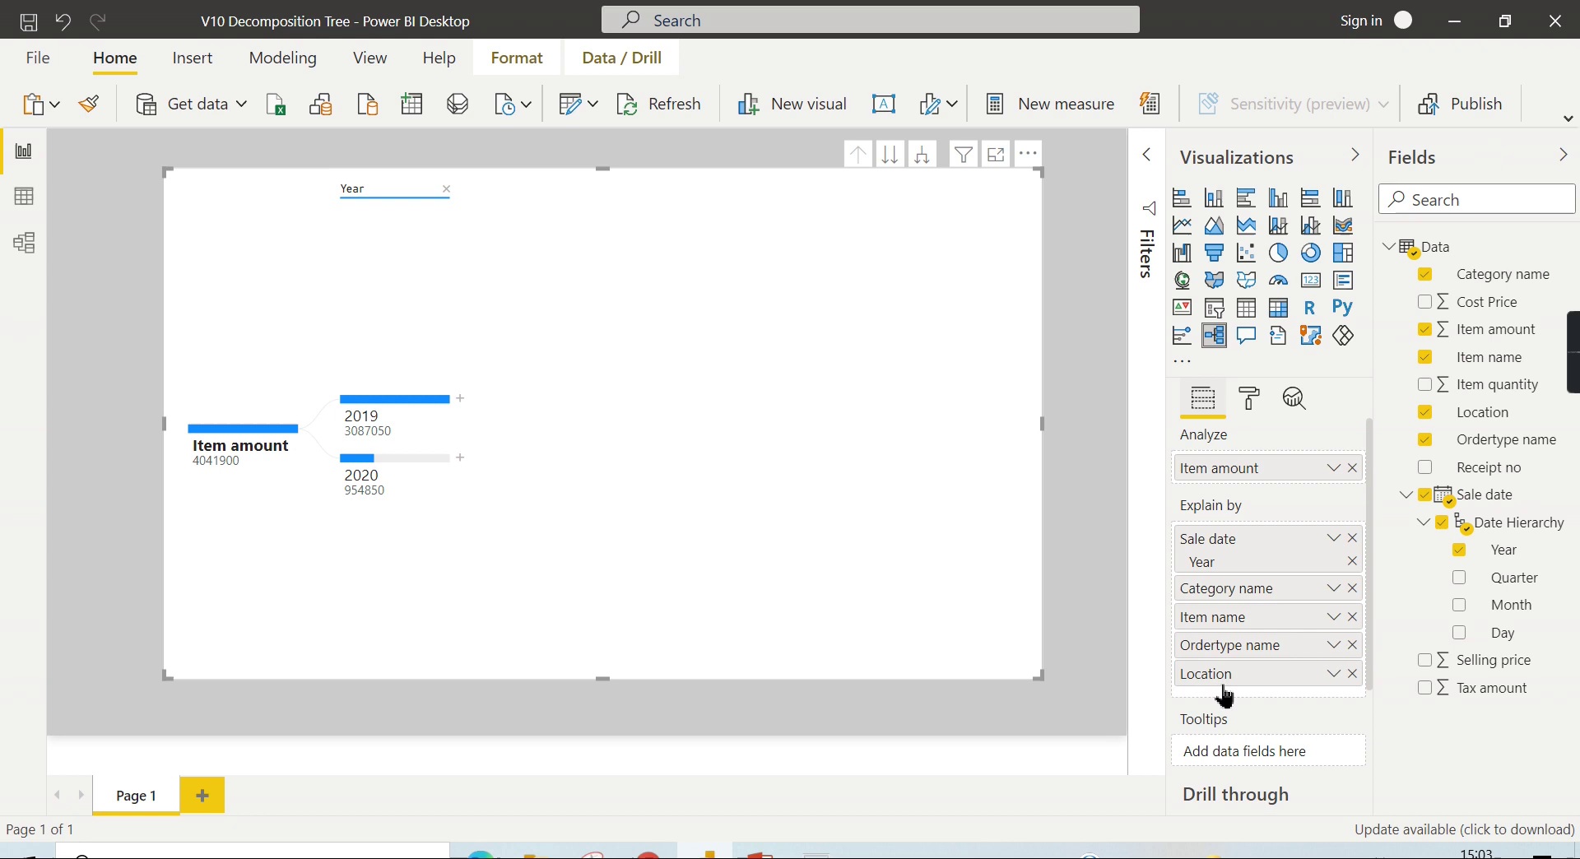
- Split the 2019 node by Location and its Bangalore node by Ordertype name
{"action": "left_click", "coordinate": [462, 401]}
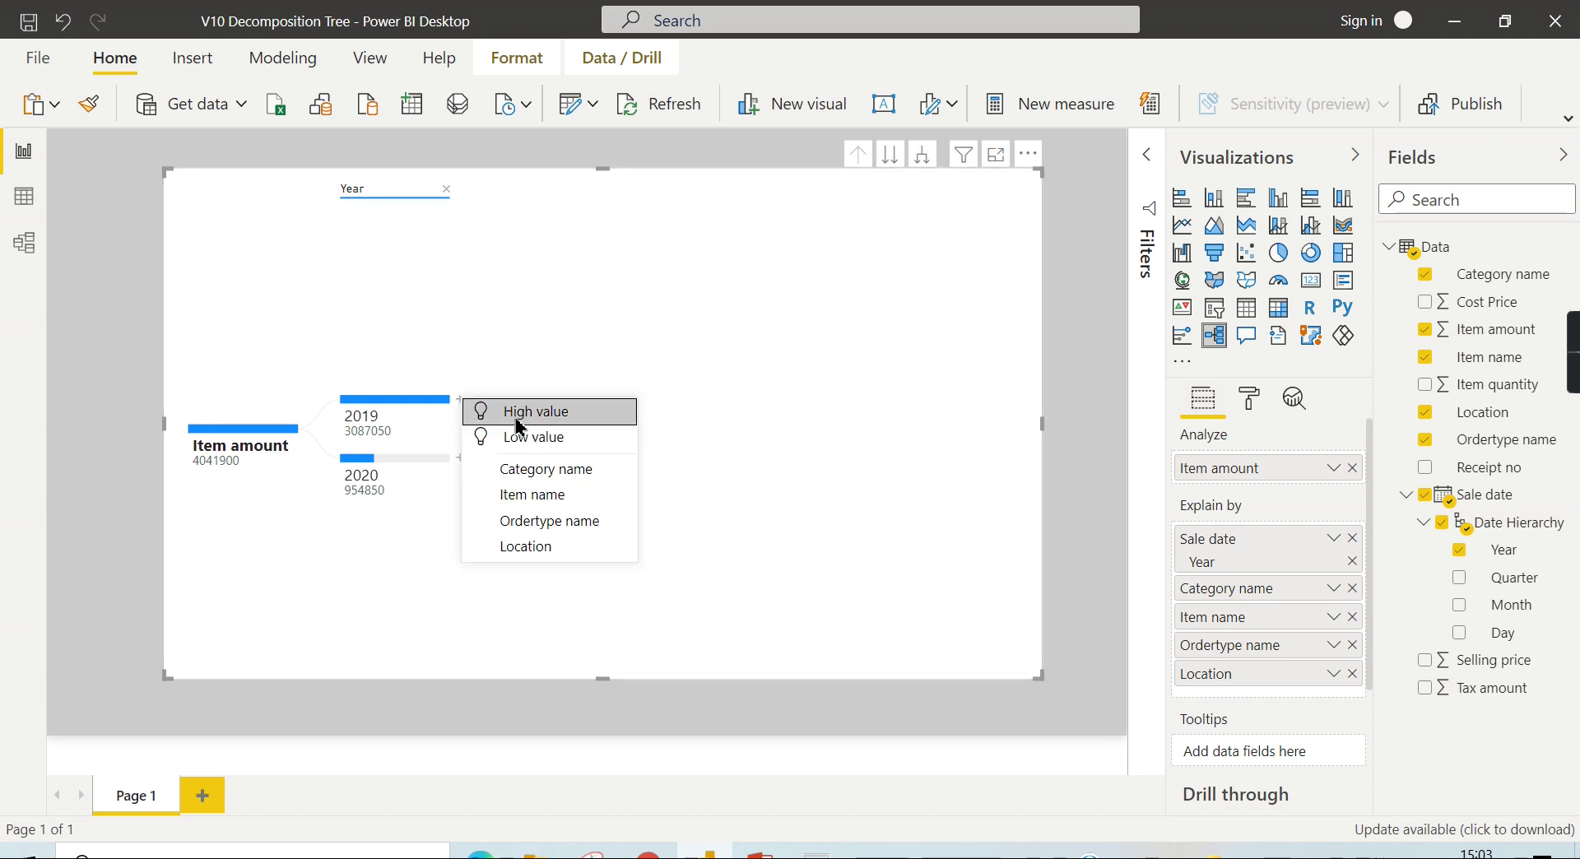
{"action": "left_click", "coordinate": [551, 551]}
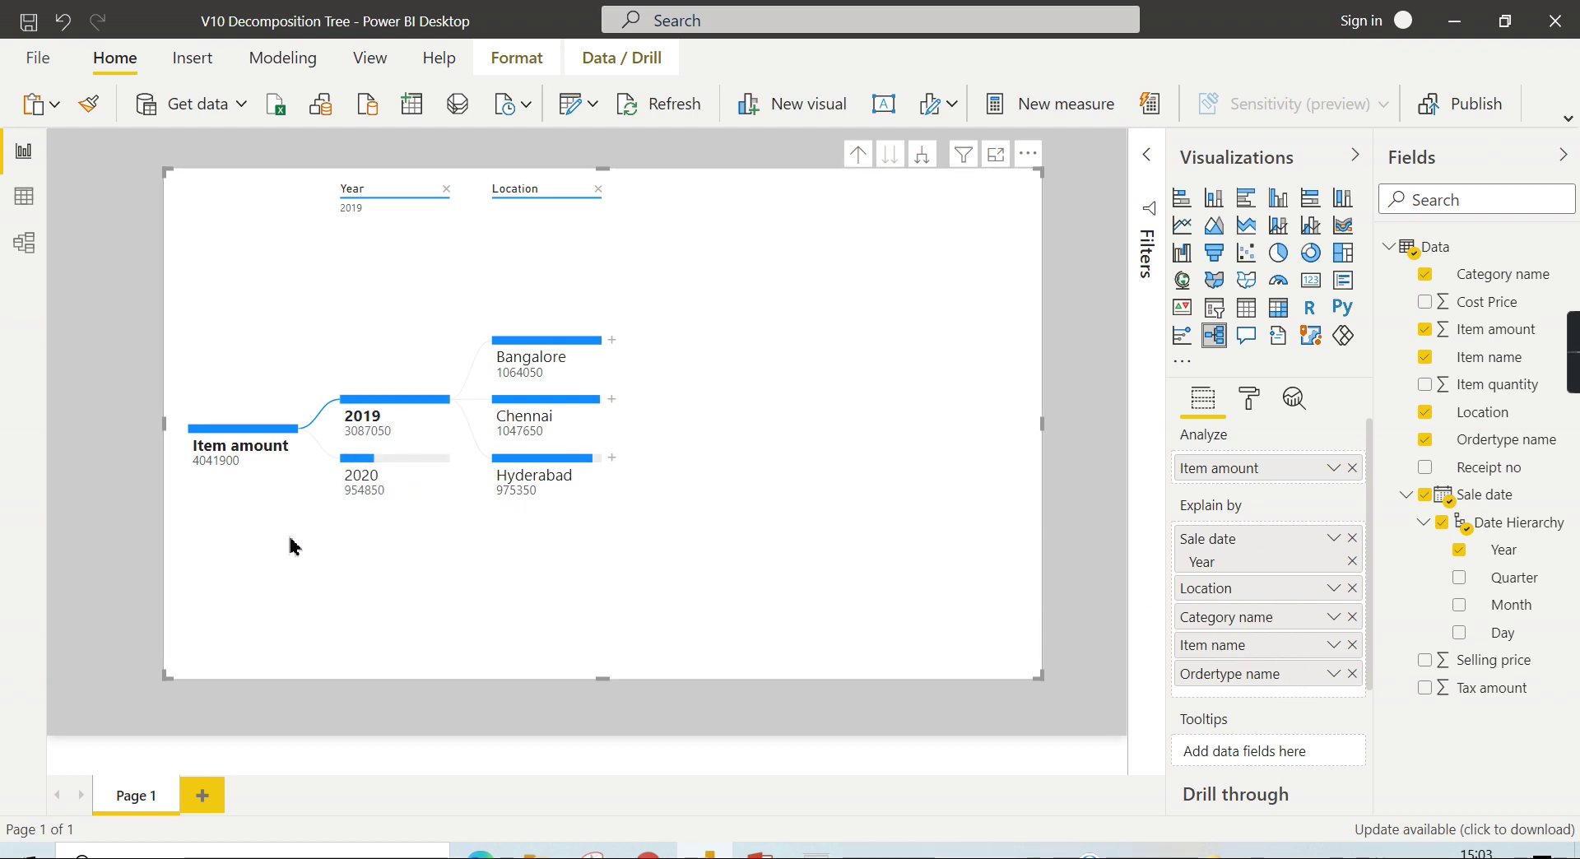
{"action": "left_click", "coordinate": [613, 341]}
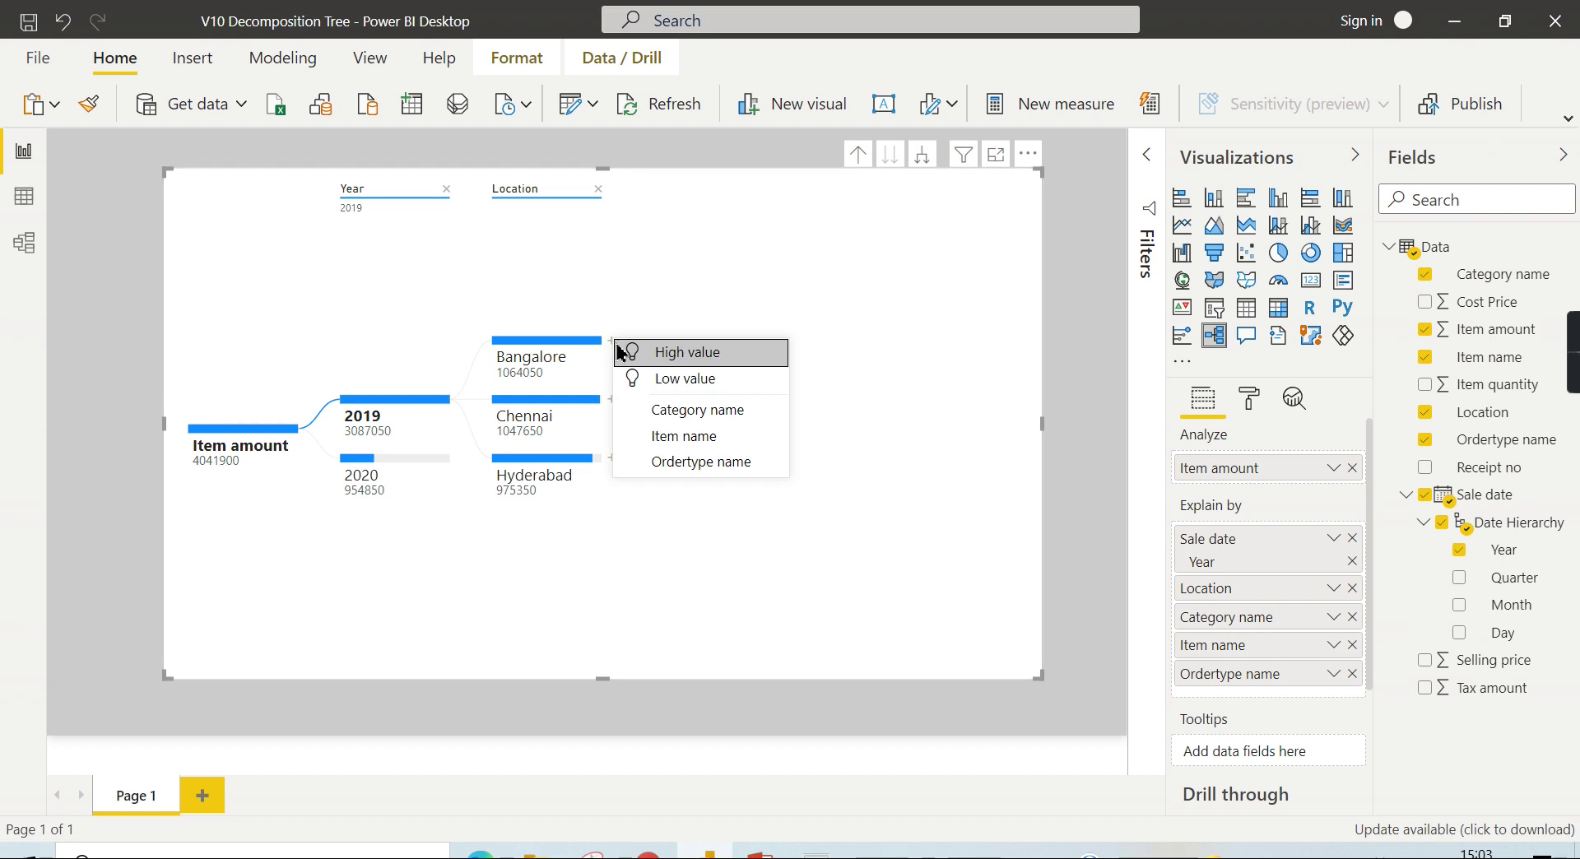
{"action": "left_click", "coordinate": [694, 467]}
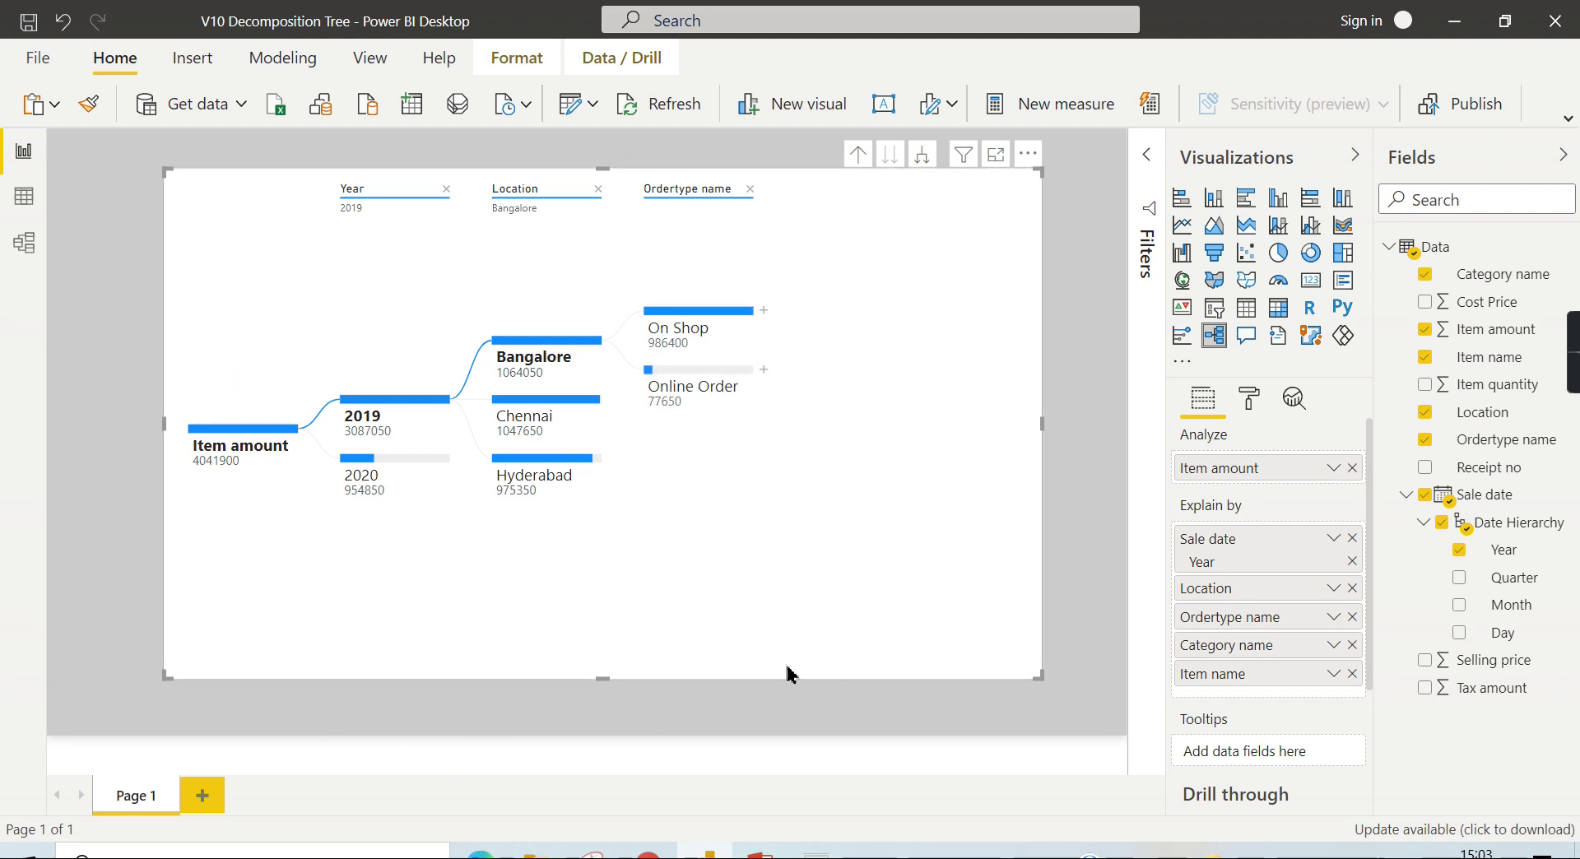
- Check the remaining split options for On Shop and examine the nodes along the 2019 Bangalore branch
{"action": "left_click", "coordinate": [764, 312]}
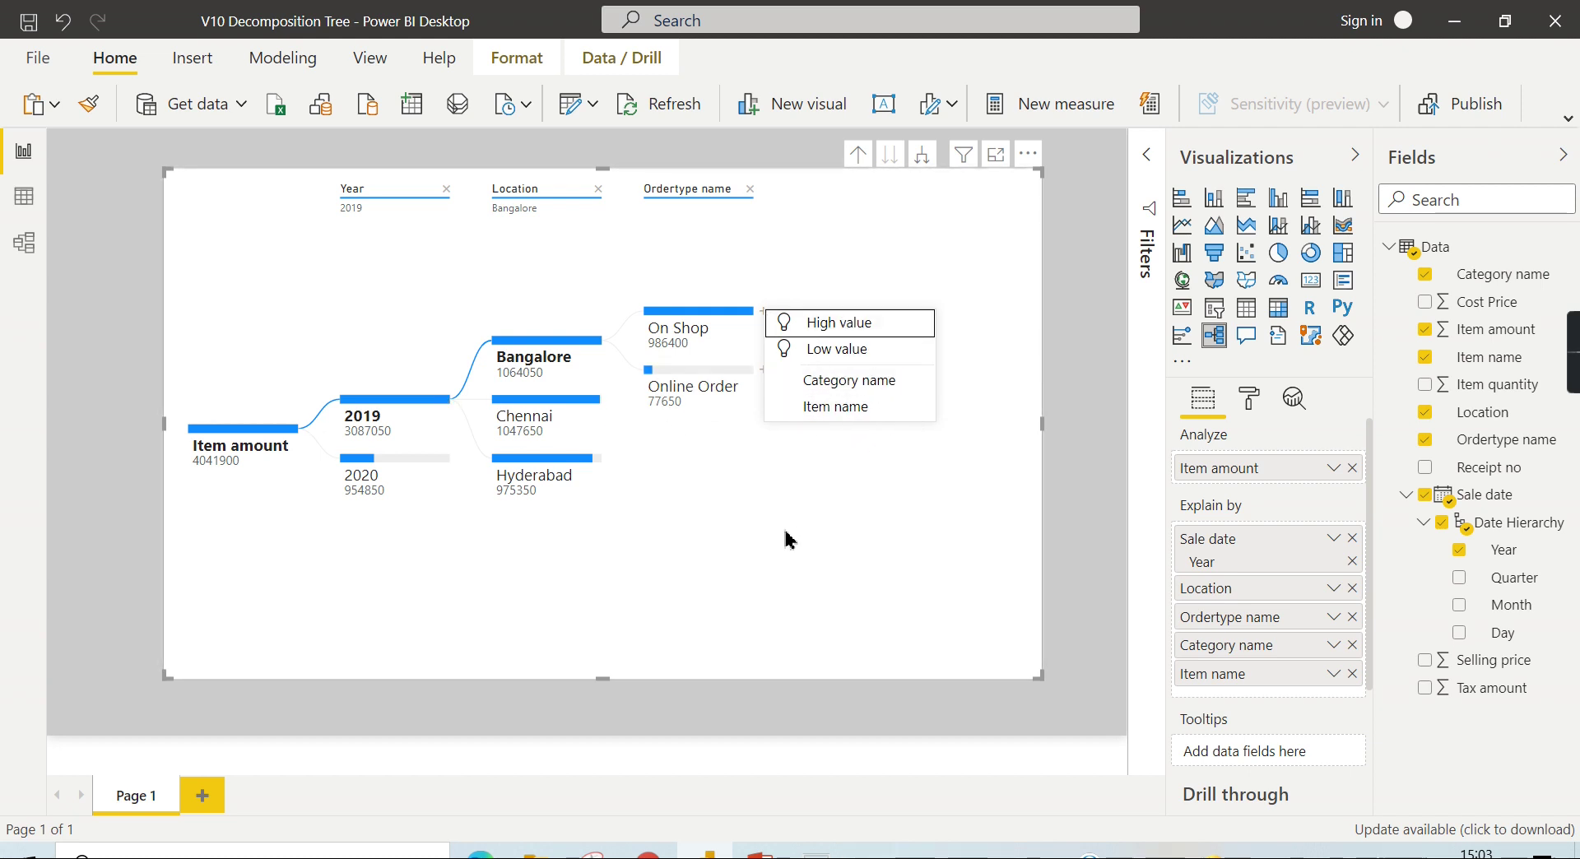
{"action": "left_click", "coordinate": [808, 490]}
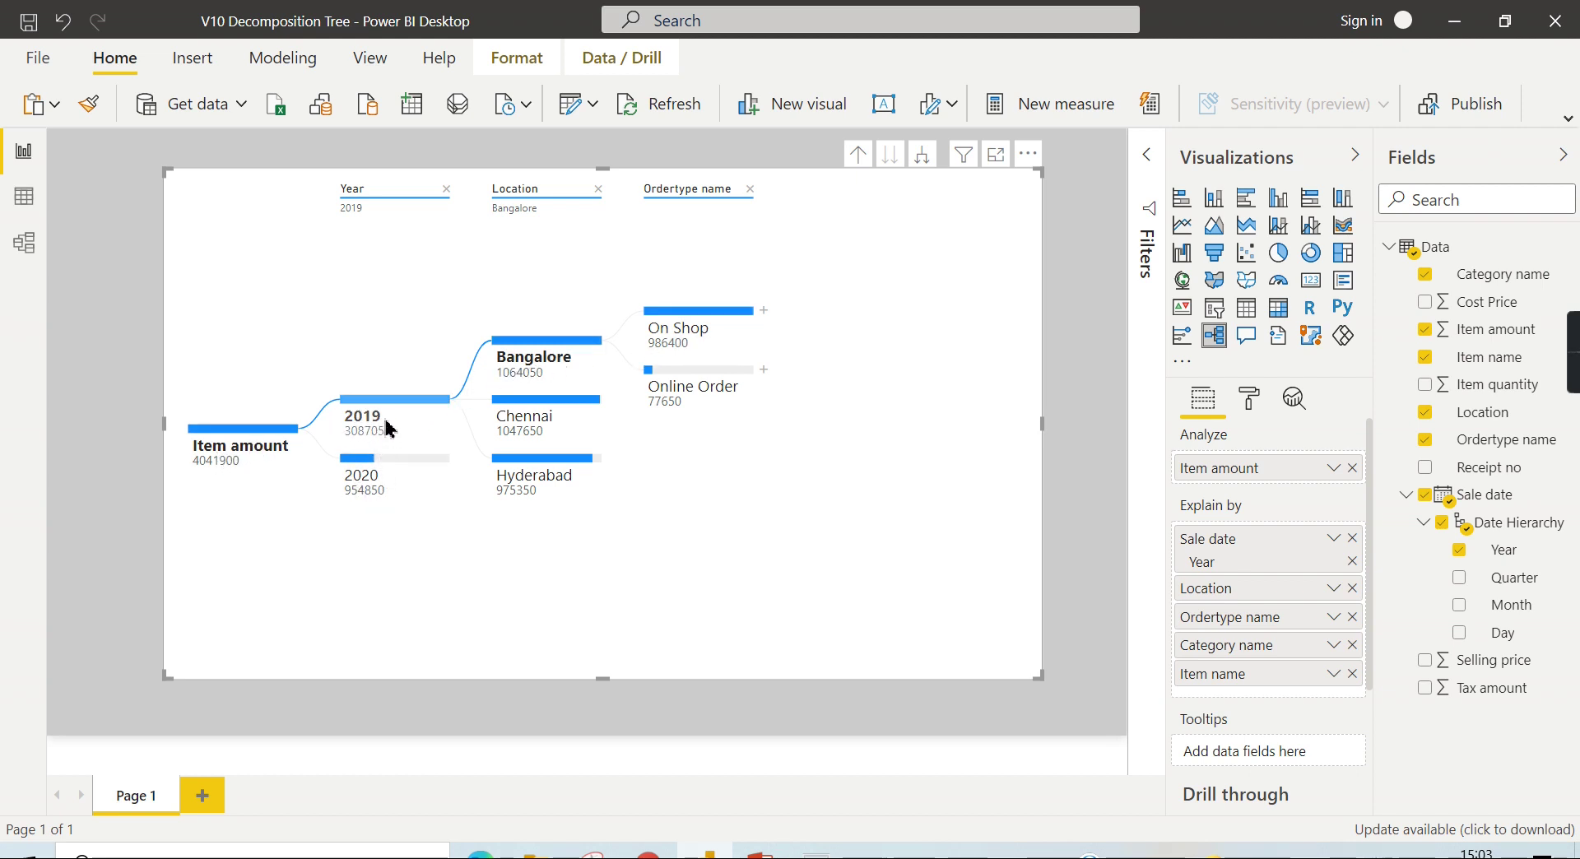
{"action": "mouse_move", "coordinate": [389, 429]}
{"action": "mouse_move", "coordinate": [565, 365]}
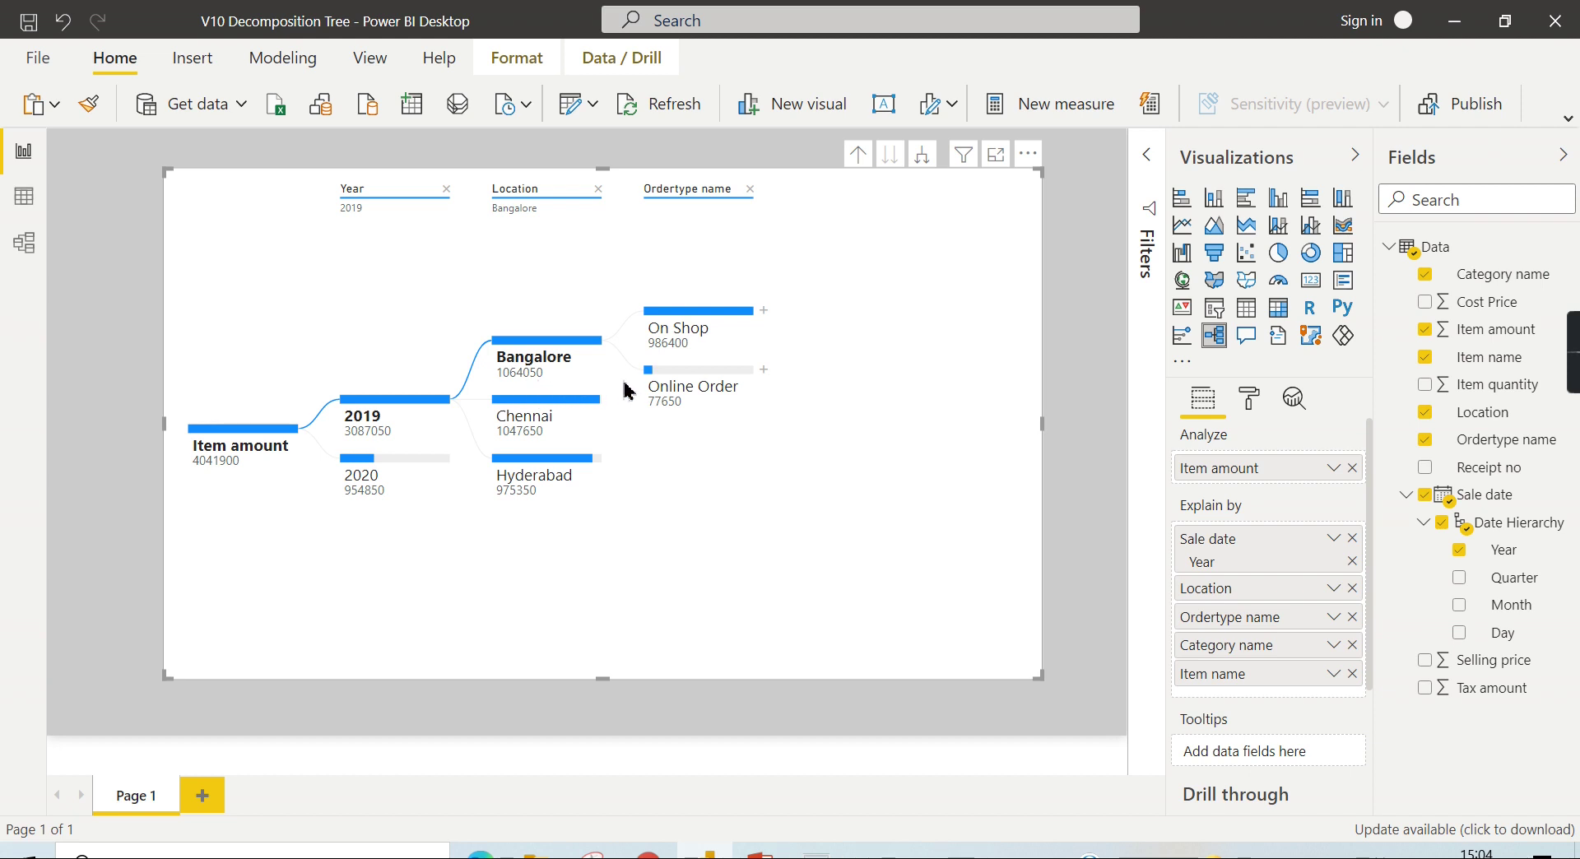
{"action": "mouse_move", "coordinate": [701, 357]}
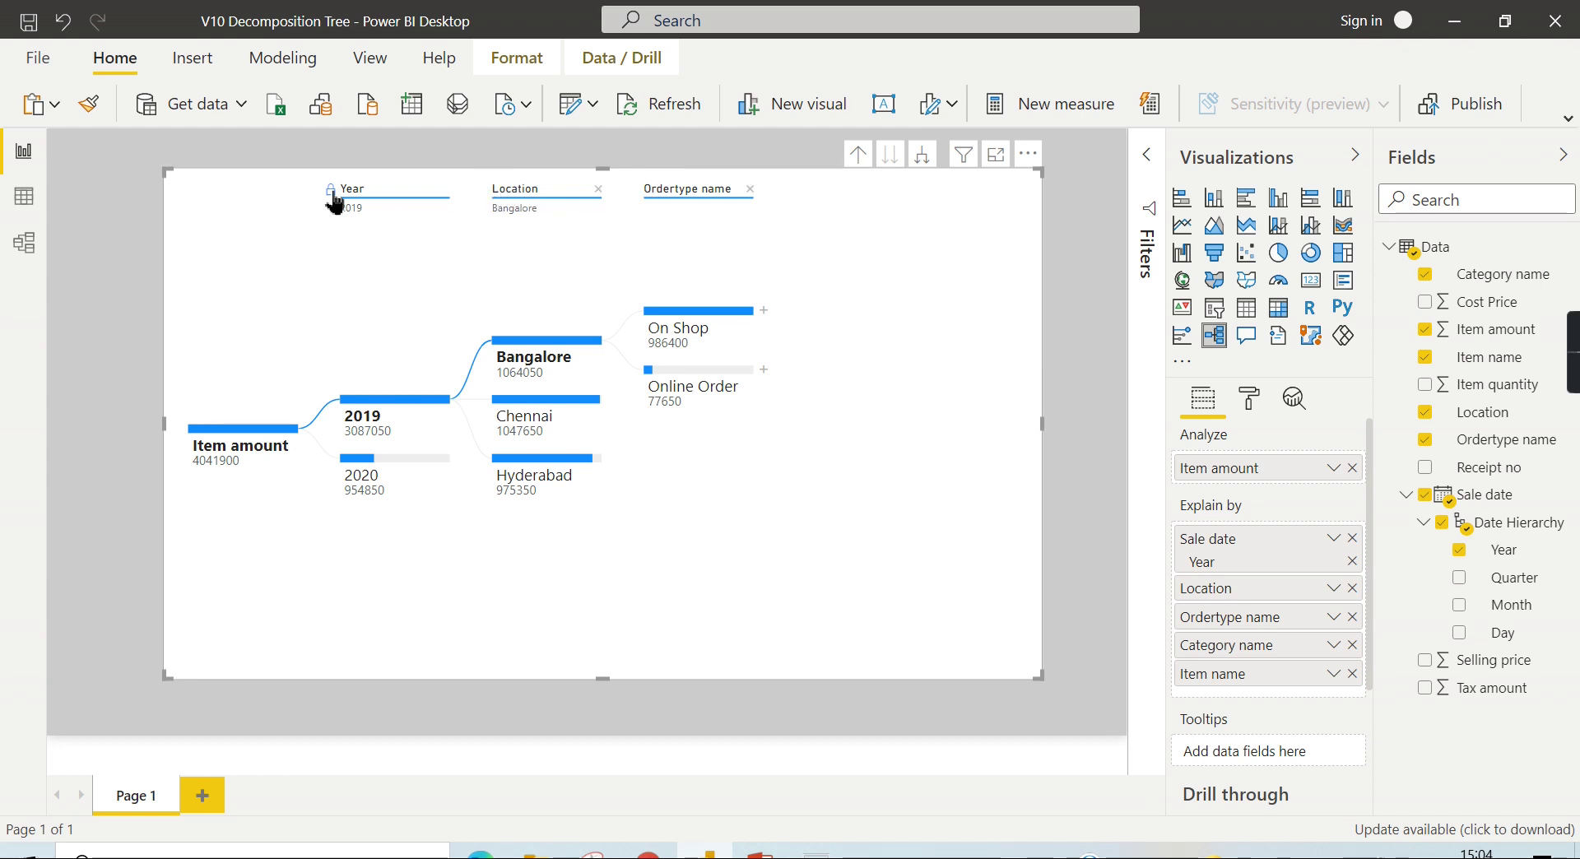
- Replace the Ordertype name level under Bangalore with a split by Category name
{"action": "left_click", "coordinate": [750, 190]}
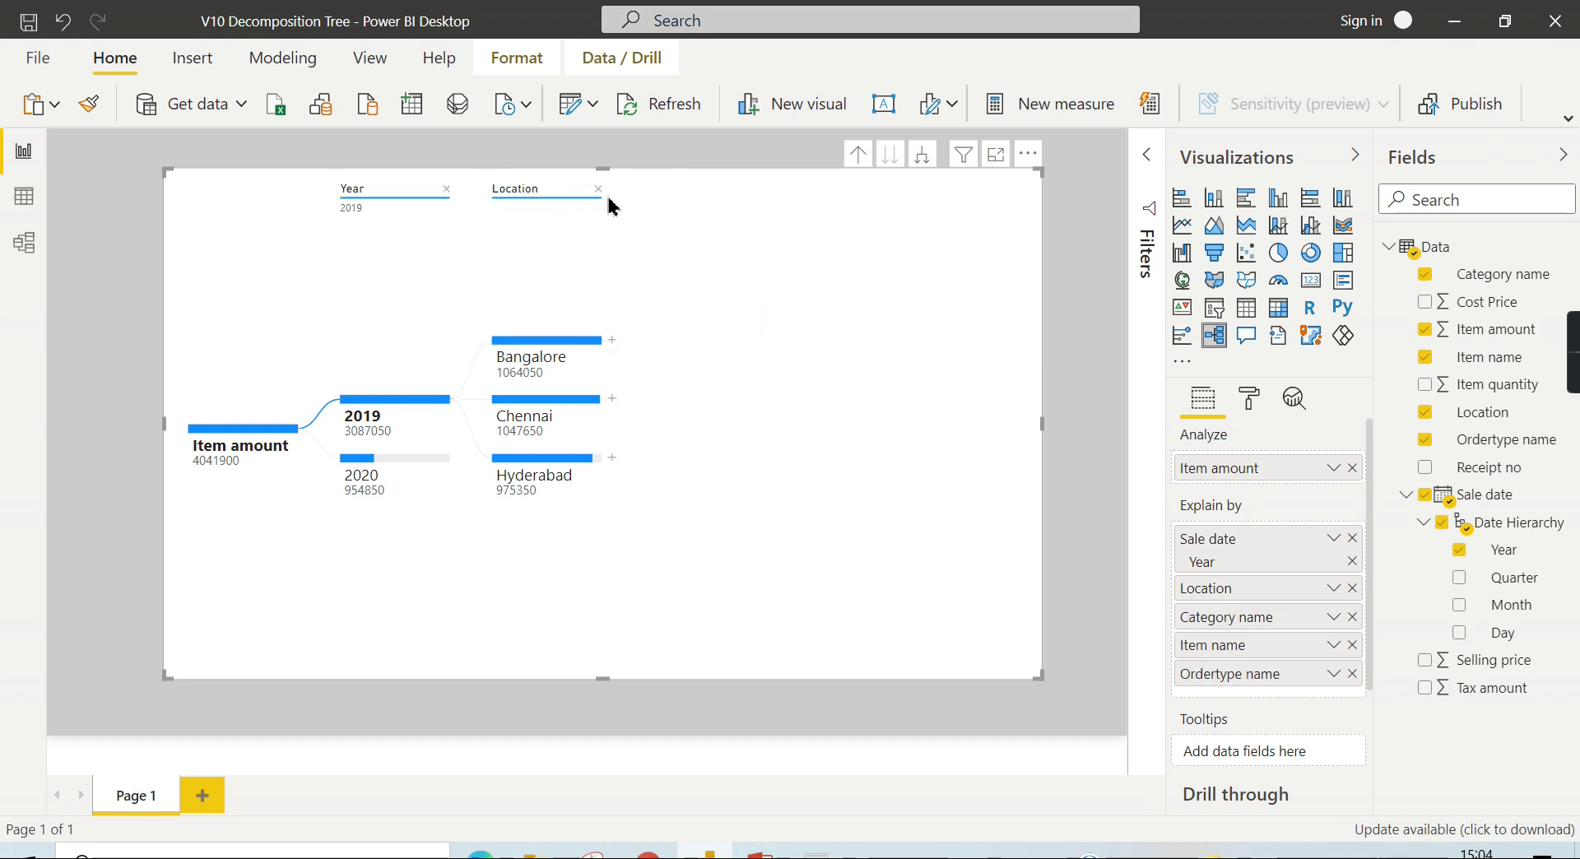
{"action": "left_click", "coordinate": [612, 340]}
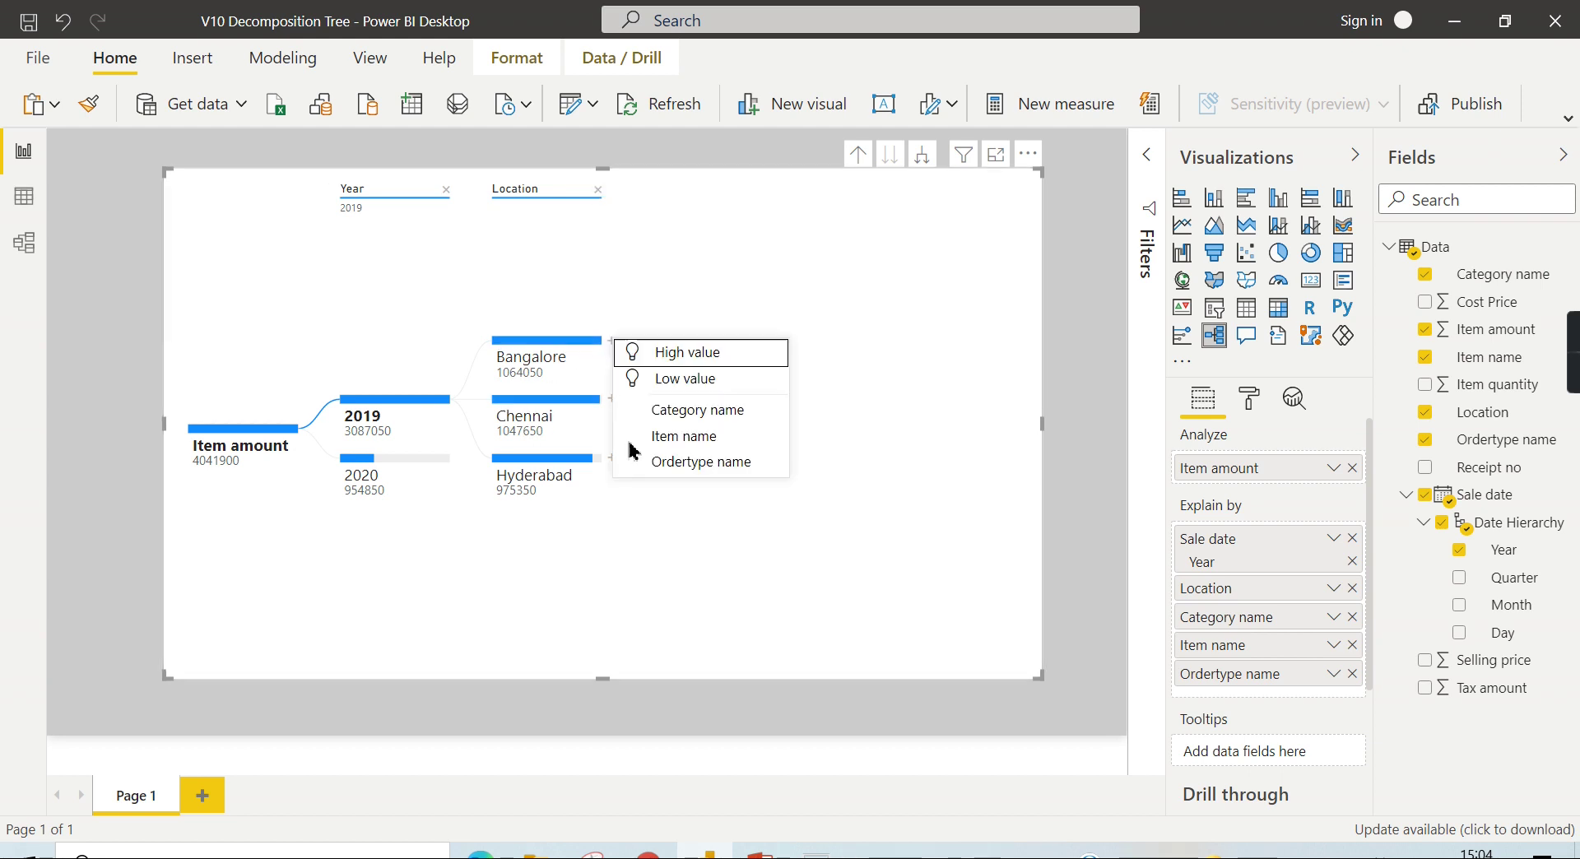
{"action": "left_click", "coordinate": [722, 424]}
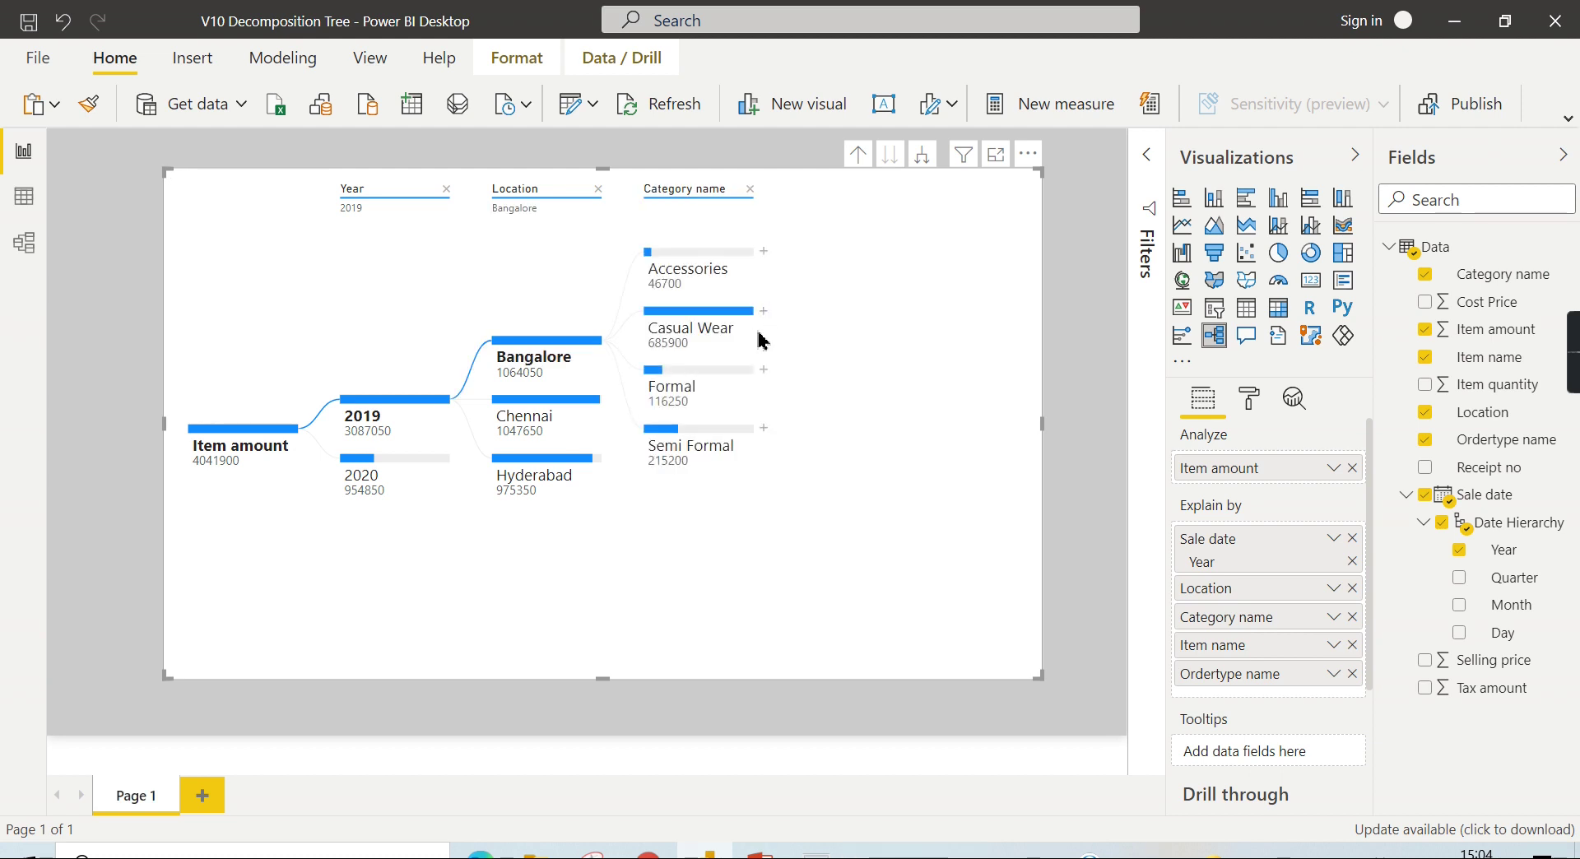
- Remove the Category name level and the Year level with everything below it, collapsing the tree to Item amount
{"action": "left_click", "coordinate": [751, 190]}
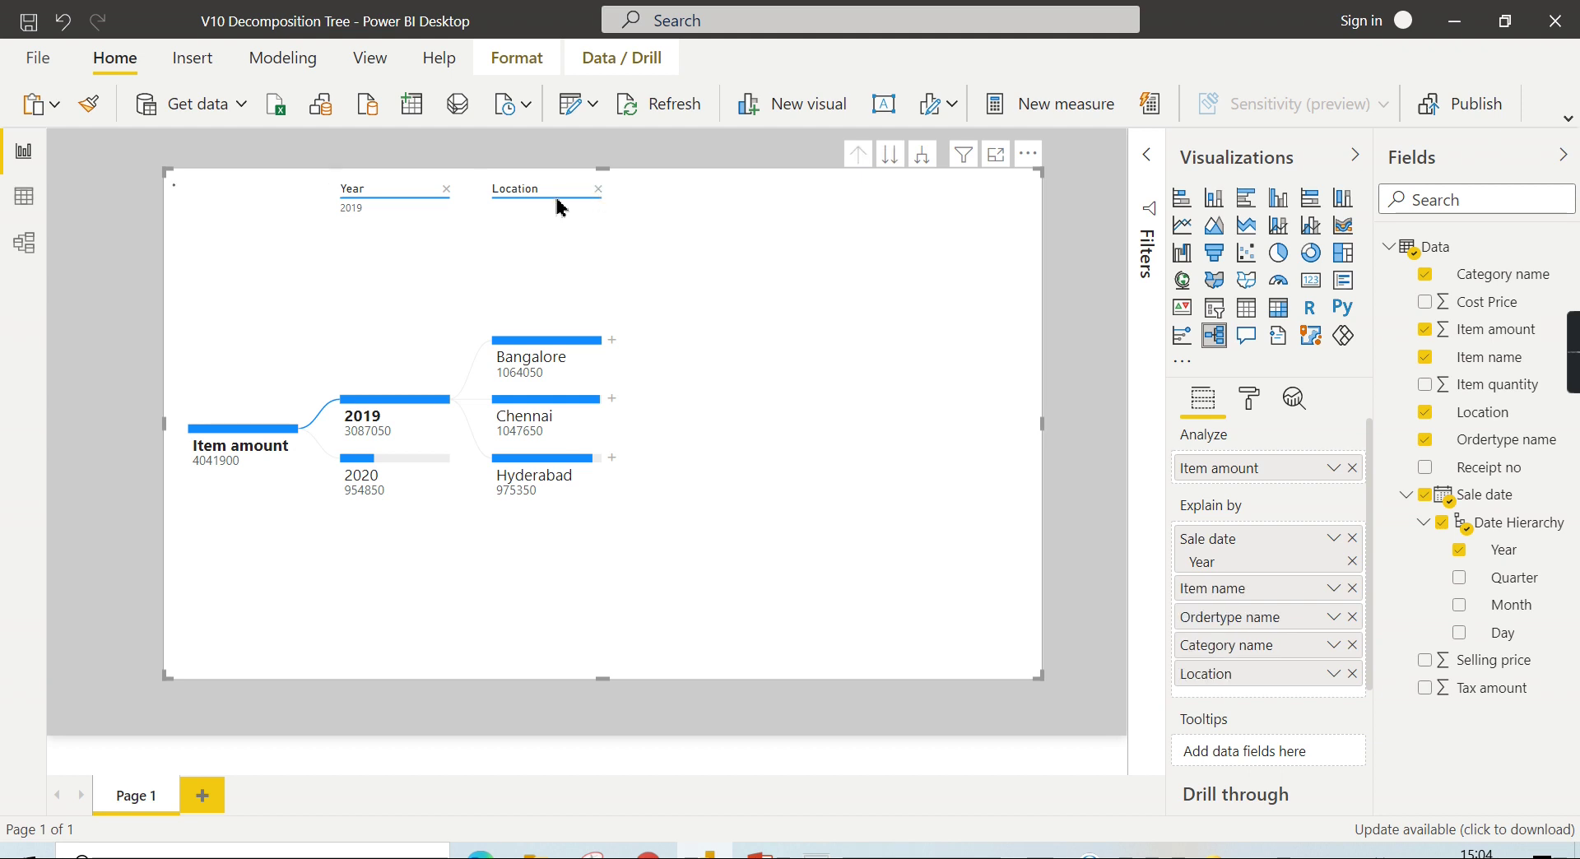
{"action": "left_click", "coordinate": [451, 192]}
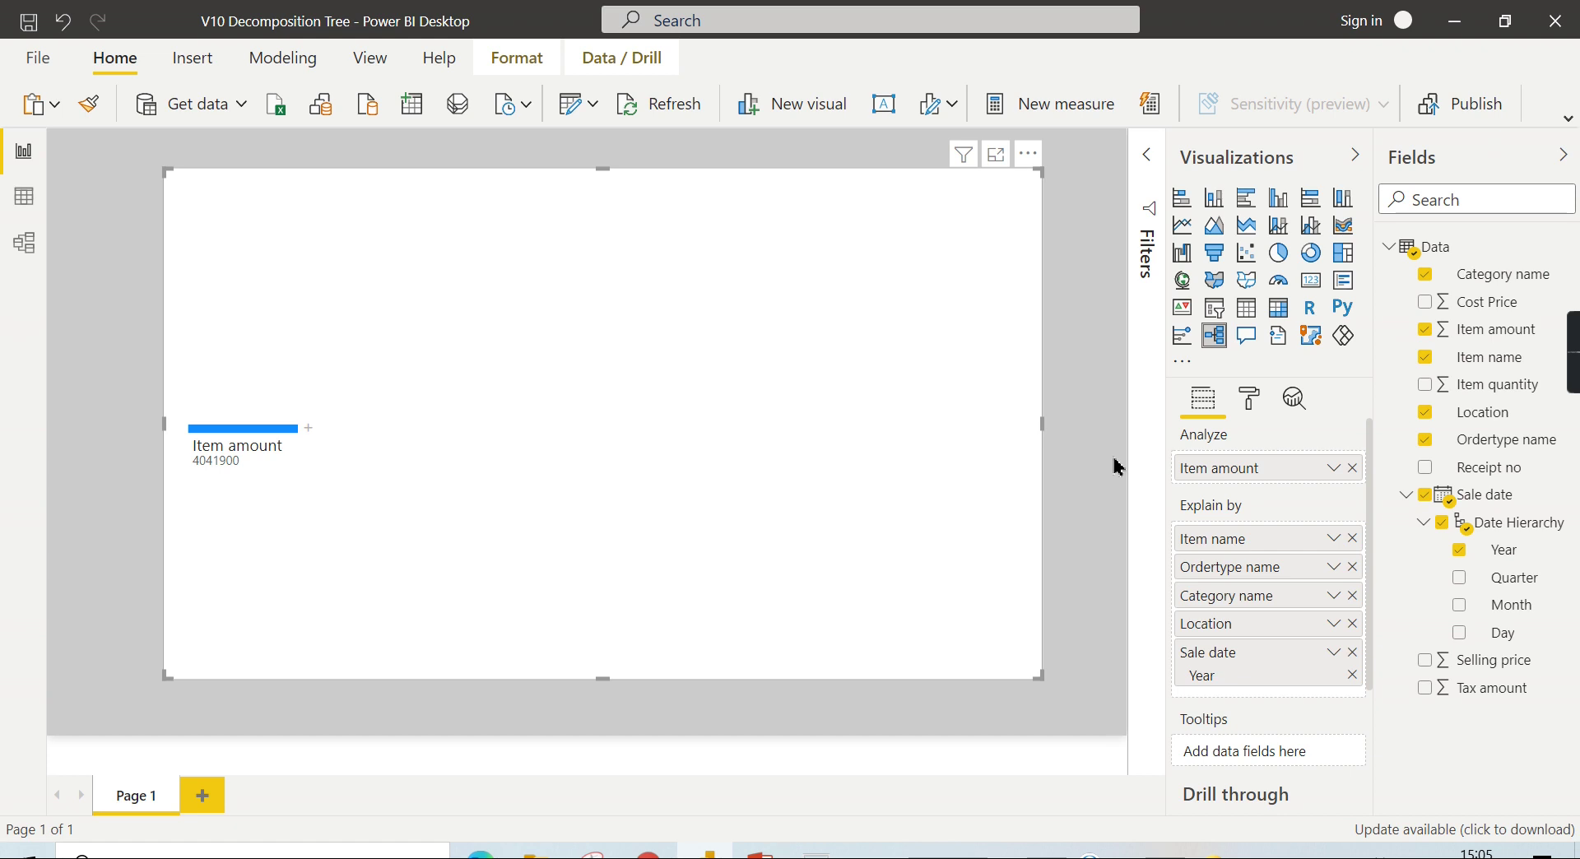
- Check the visual's Analysis settings for AI splits, then split Item amount with the High value AI split
{"action": "left_click", "coordinate": [1253, 401]}
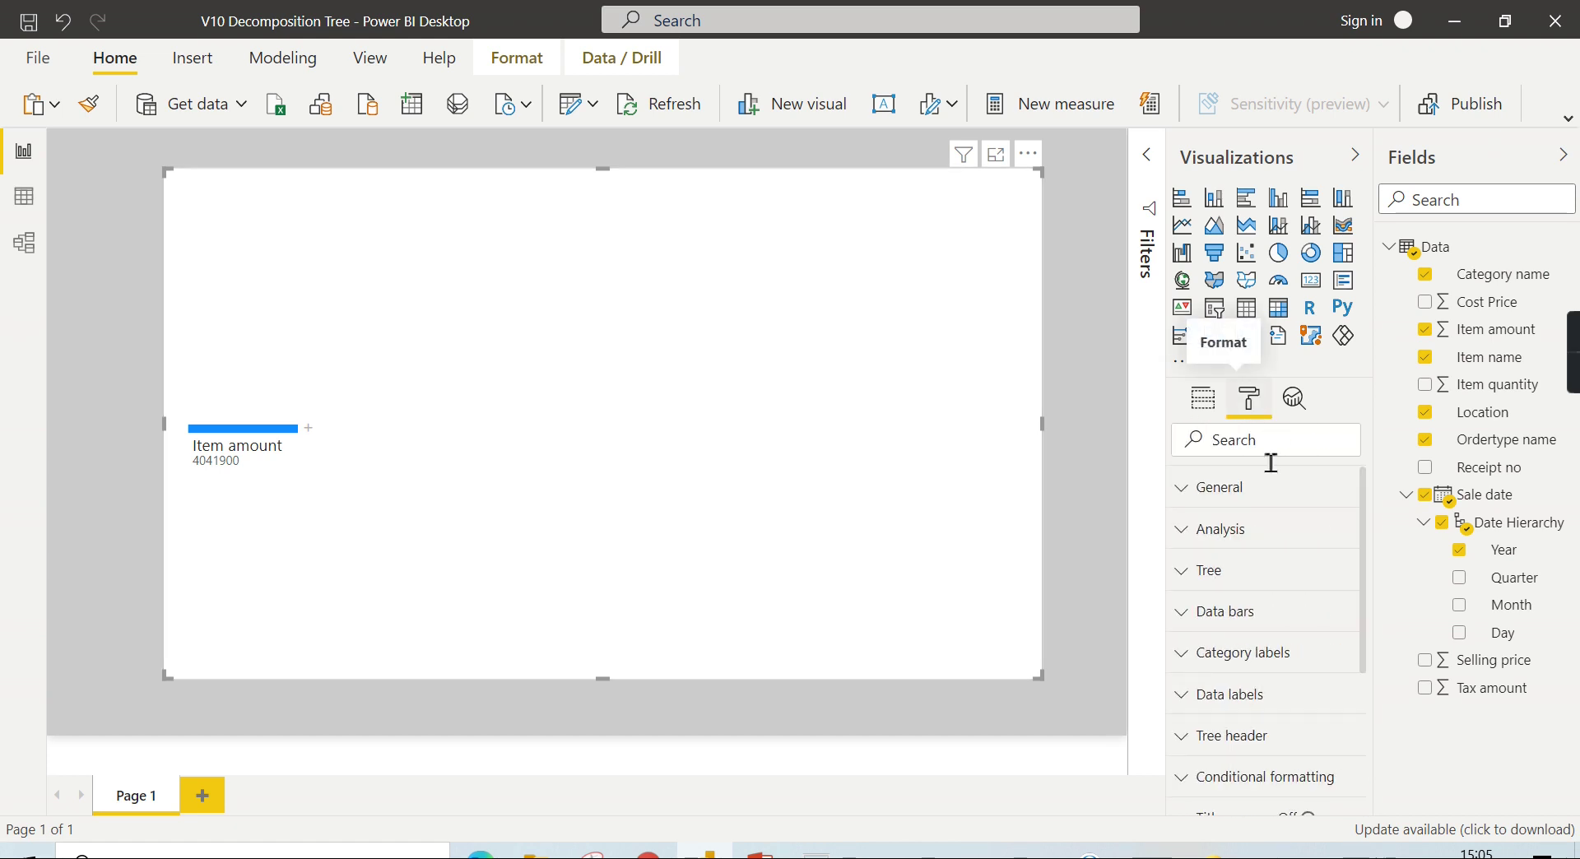
{"action": "left_click", "coordinate": [1262, 539]}
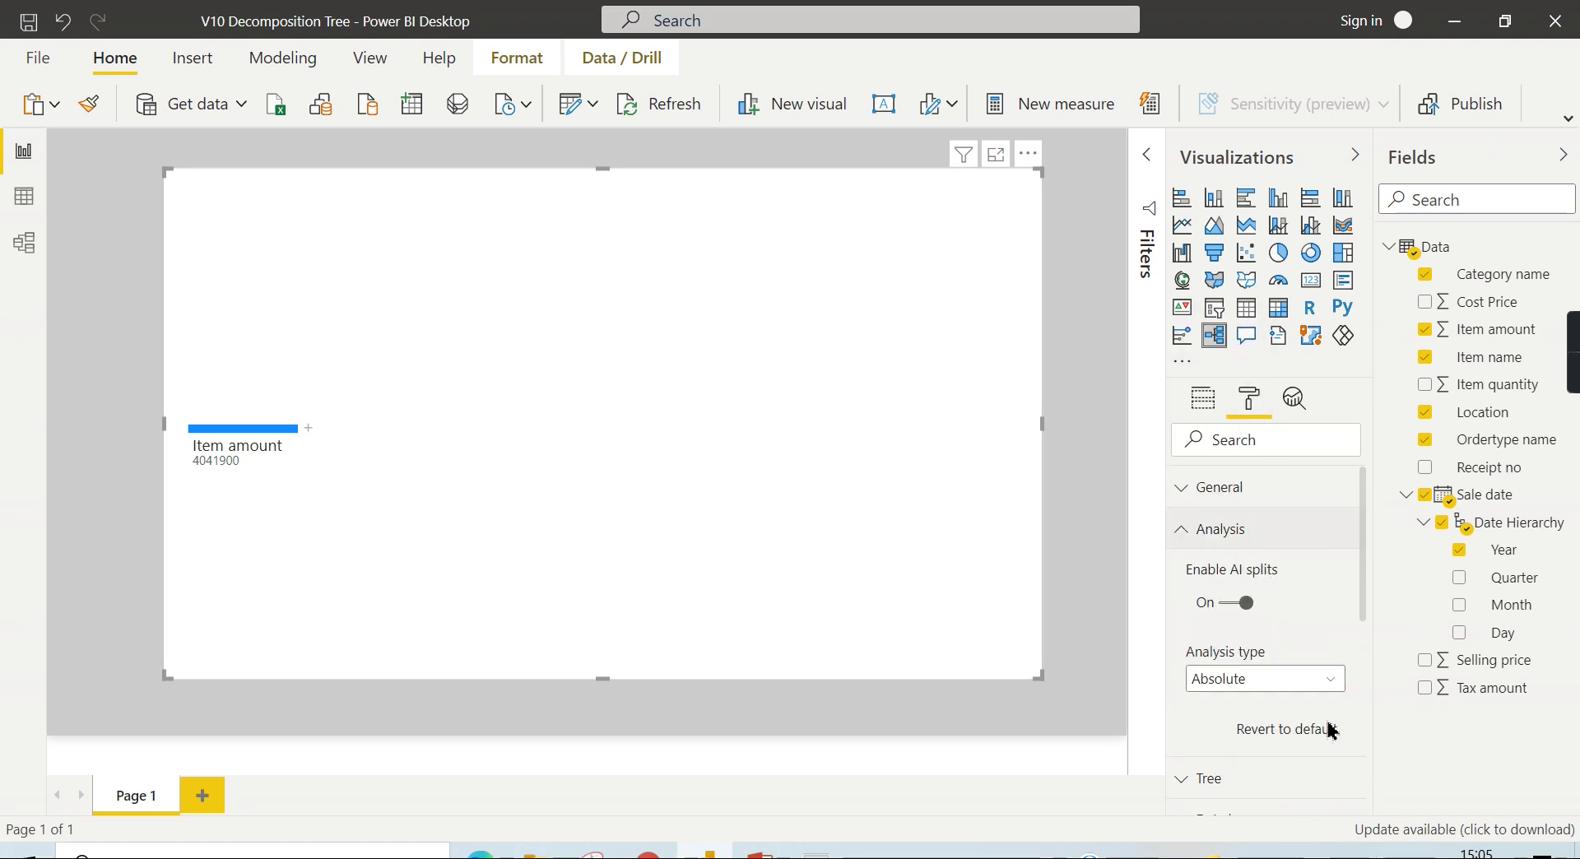
{"action": "left_click", "coordinate": [313, 436]}
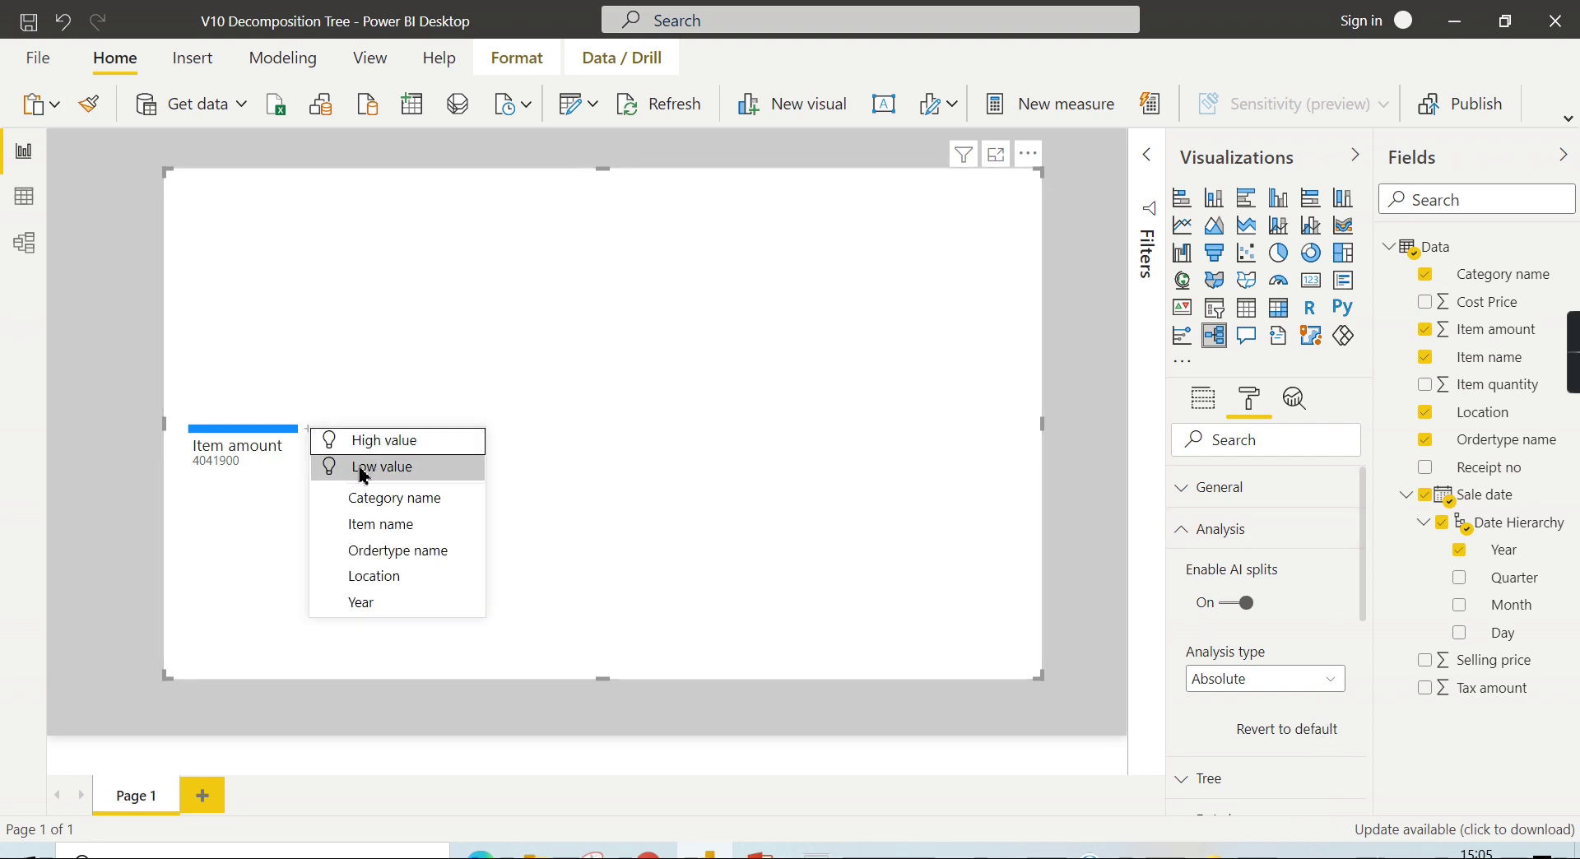
{"action": "left_click", "coordinate": [404, 457]}
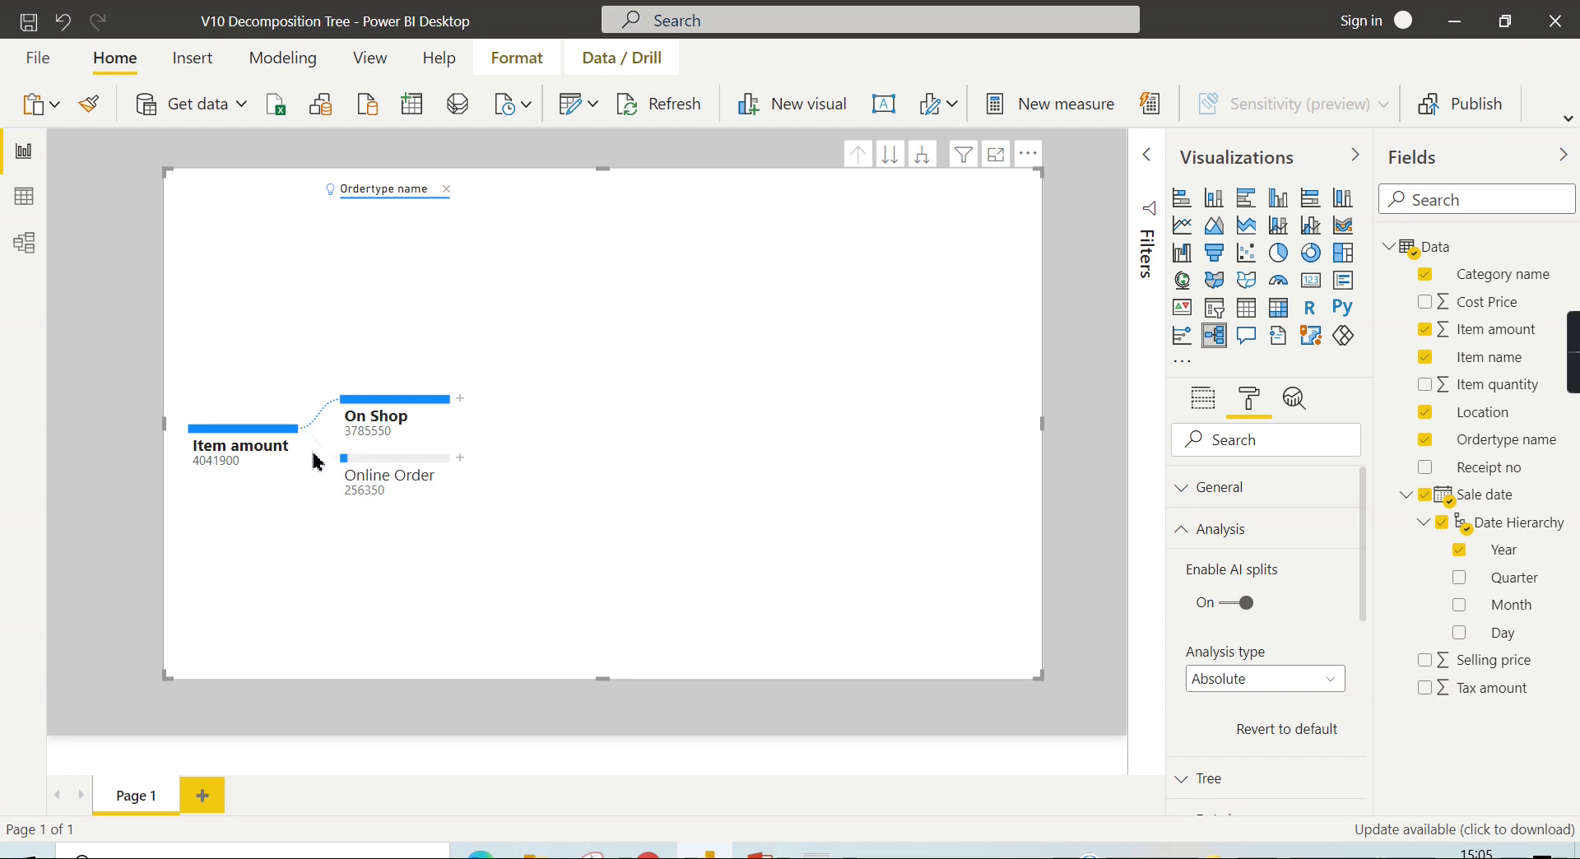
{"action": "mouse_move", "coordinate": [360, 416]}
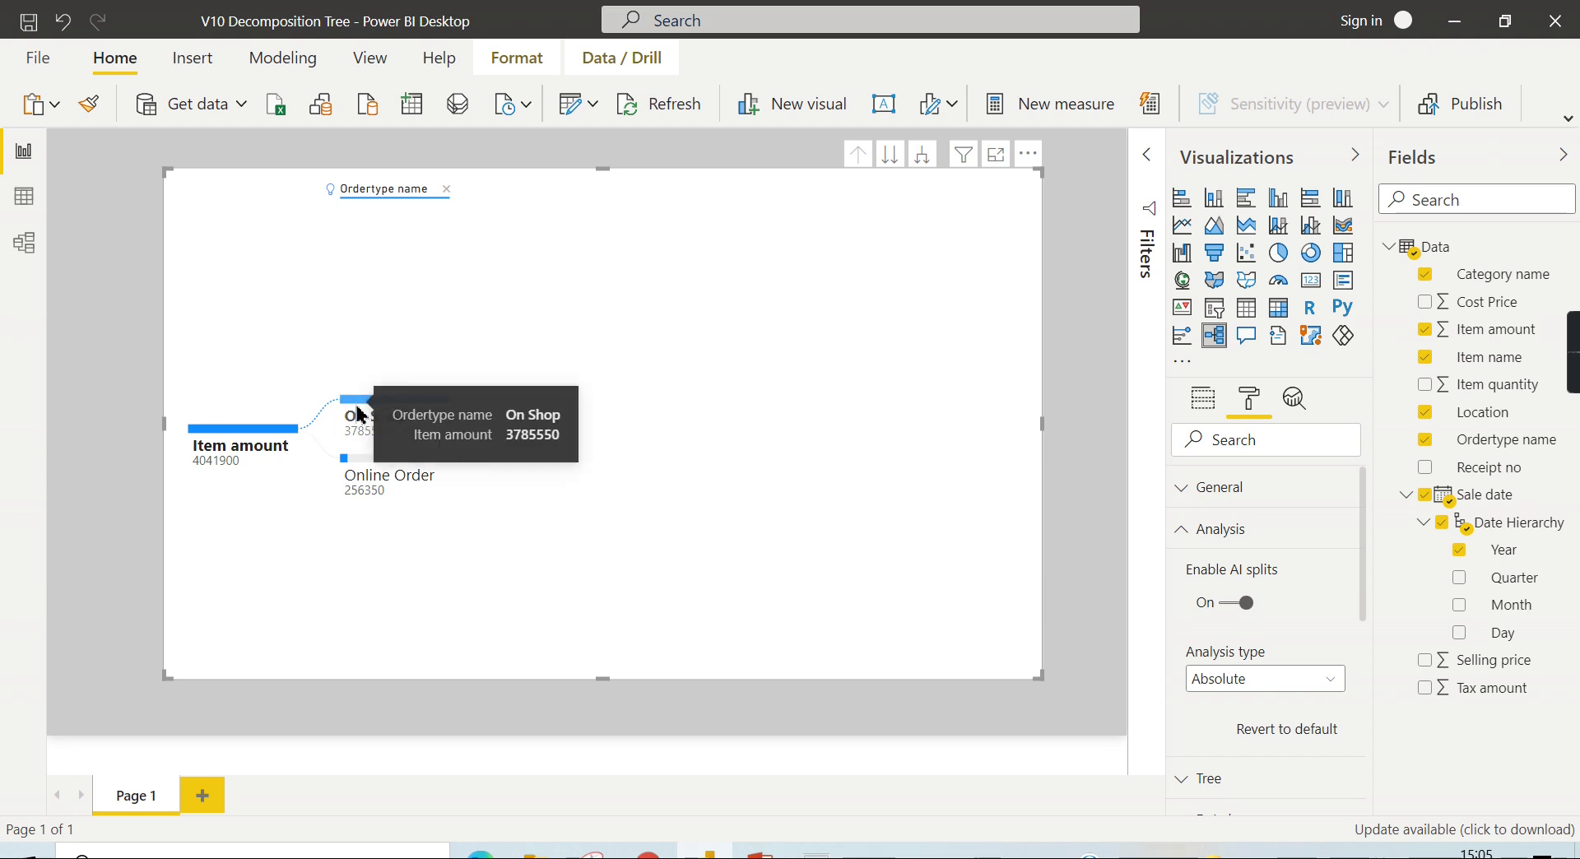
- Split the On Shop node by Category name with the Low value AI split and examine the Casual Wear node
{"action": "left_click", "coordinate": [1203, 399]}
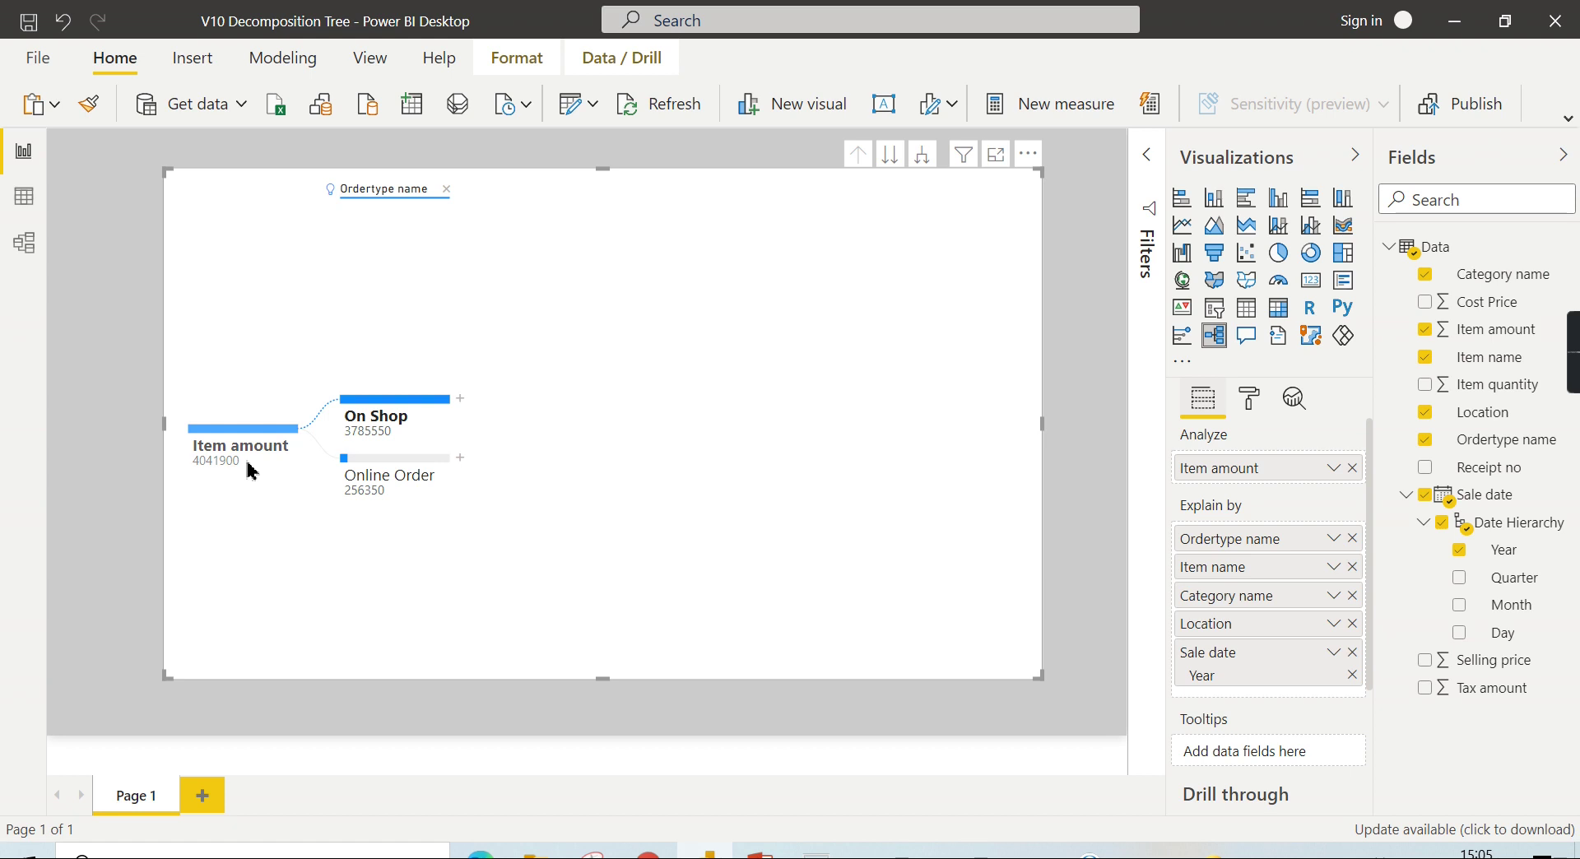
{"action": "mouse_move", "coordinate": [224, 463]}
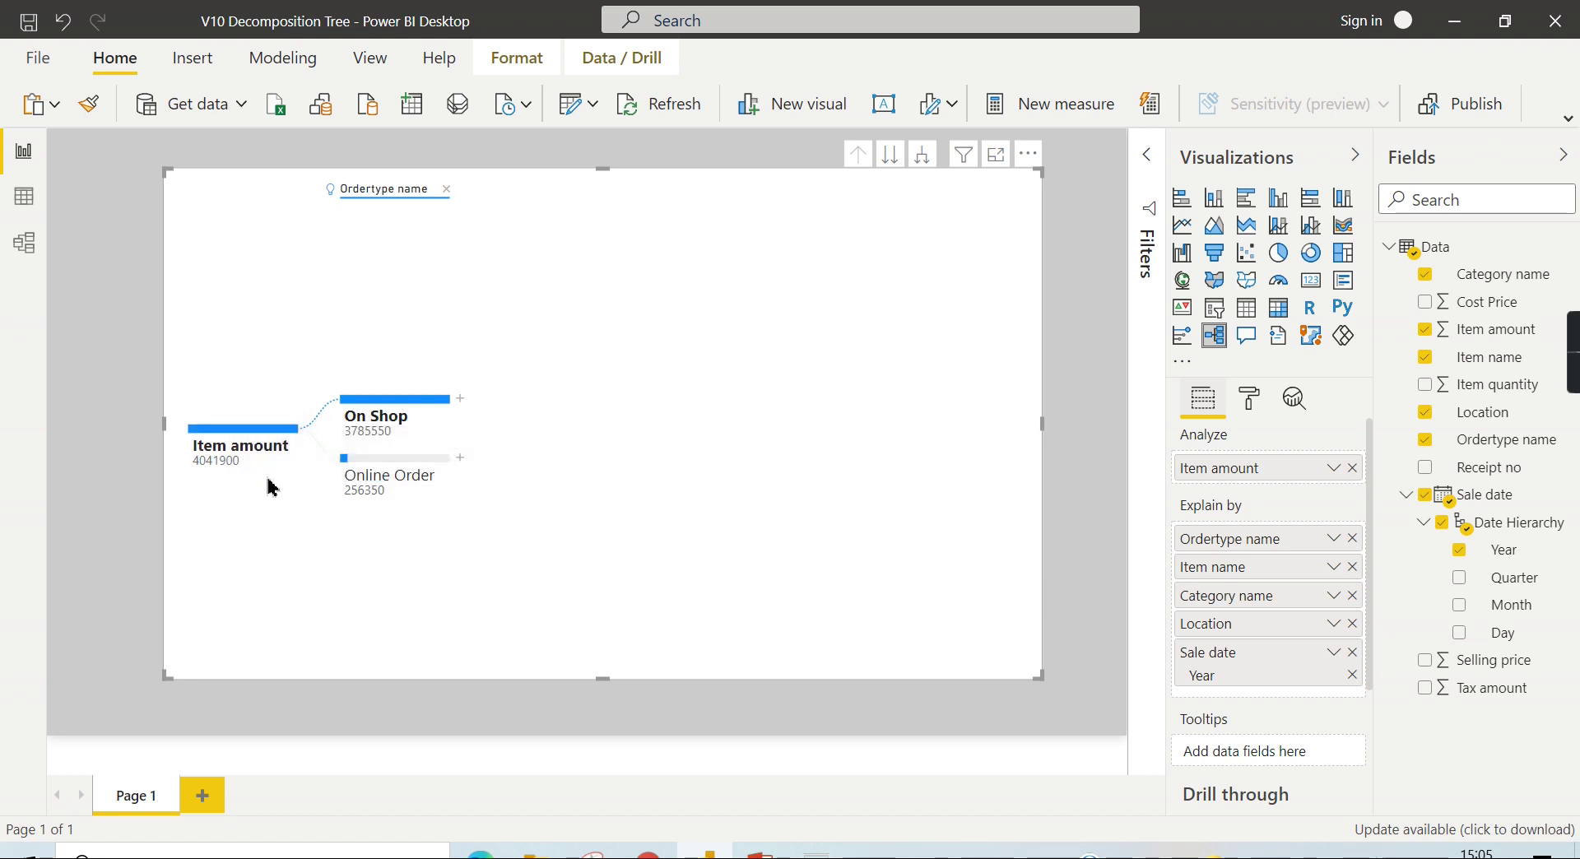
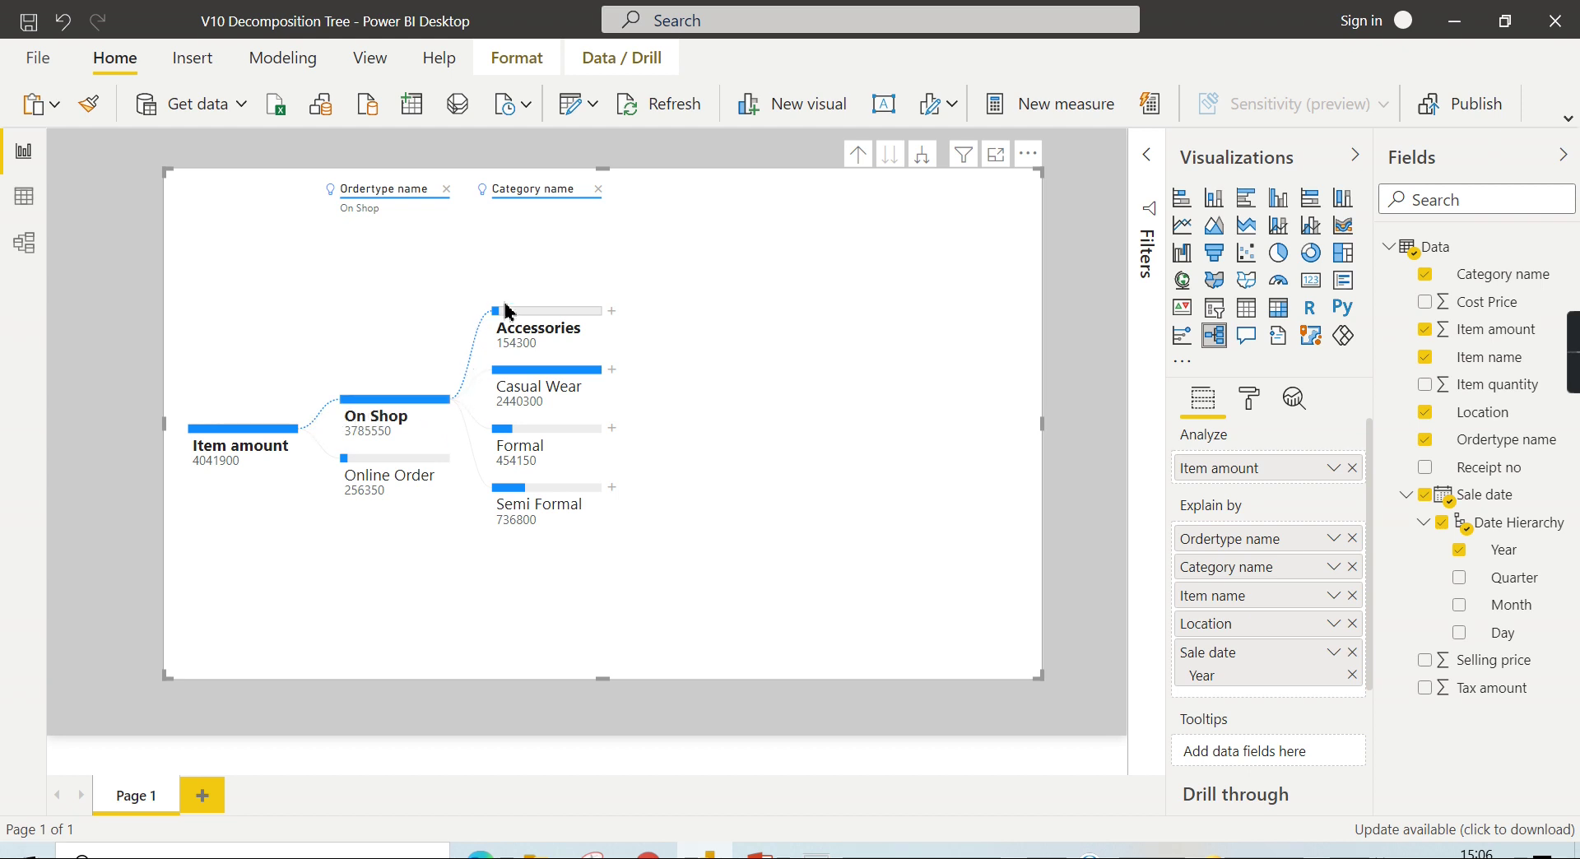
{"action": "left_click", "coordinate": [510, 381]}
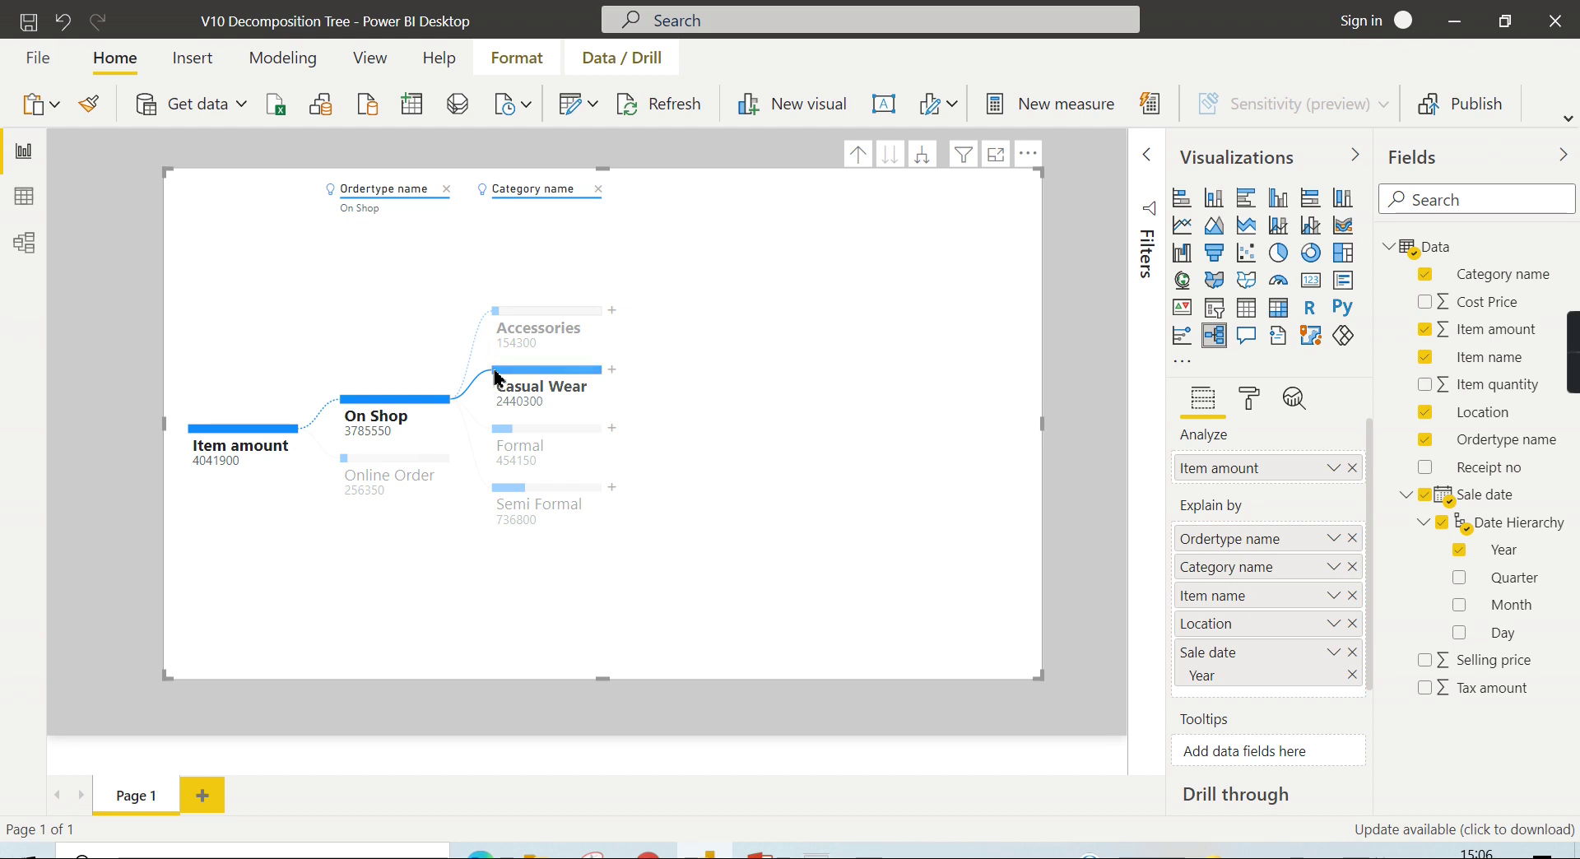
{"action": "left_click", "coordinate": [499, 379]}
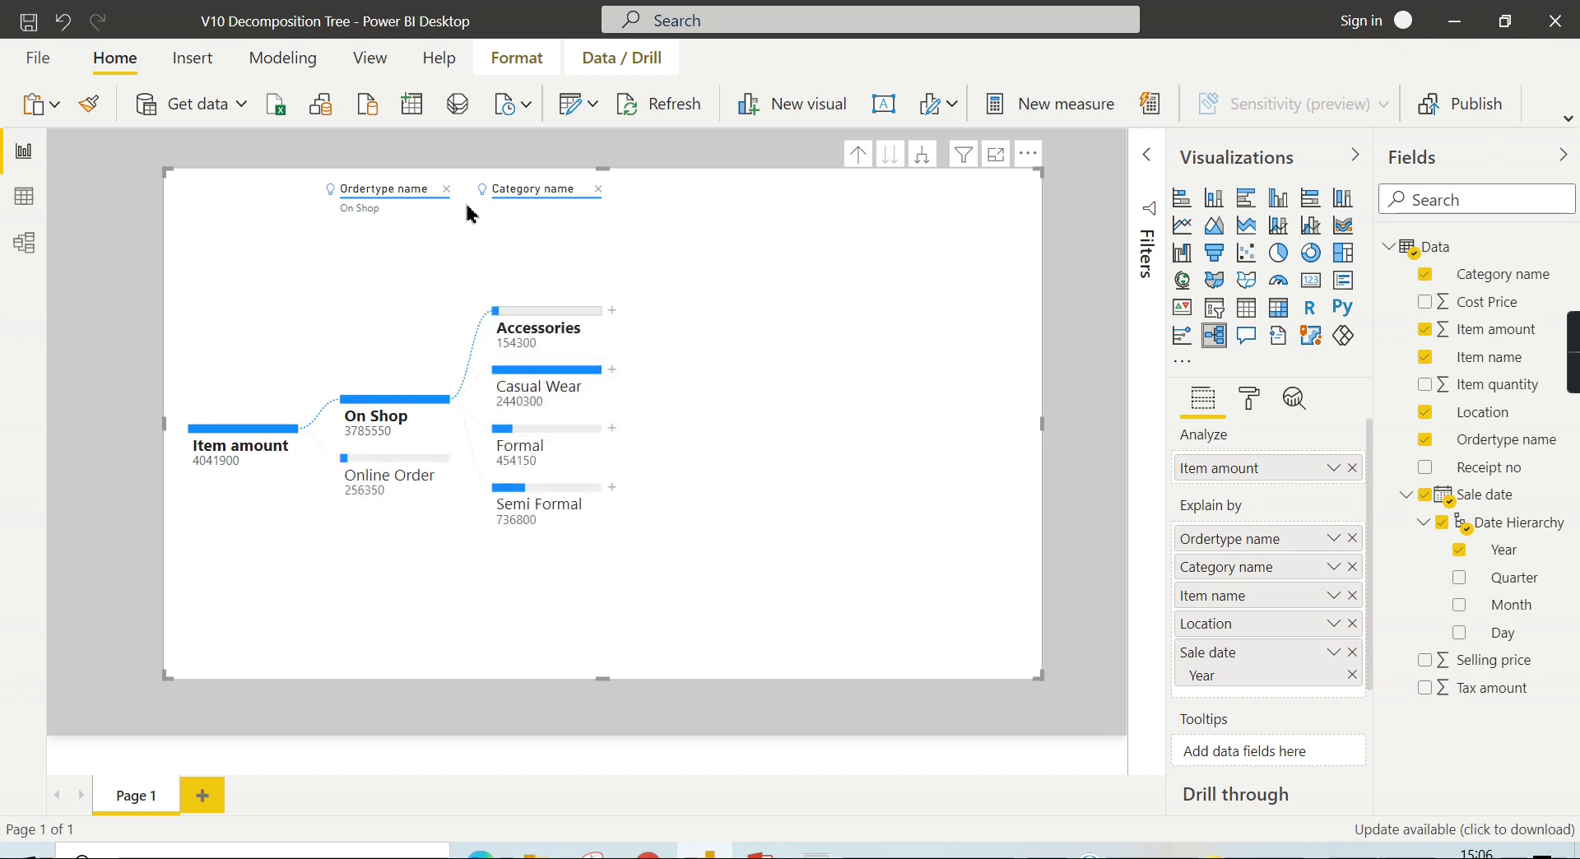
{"action": "mouse_move", "coordinate": [491, 200]}
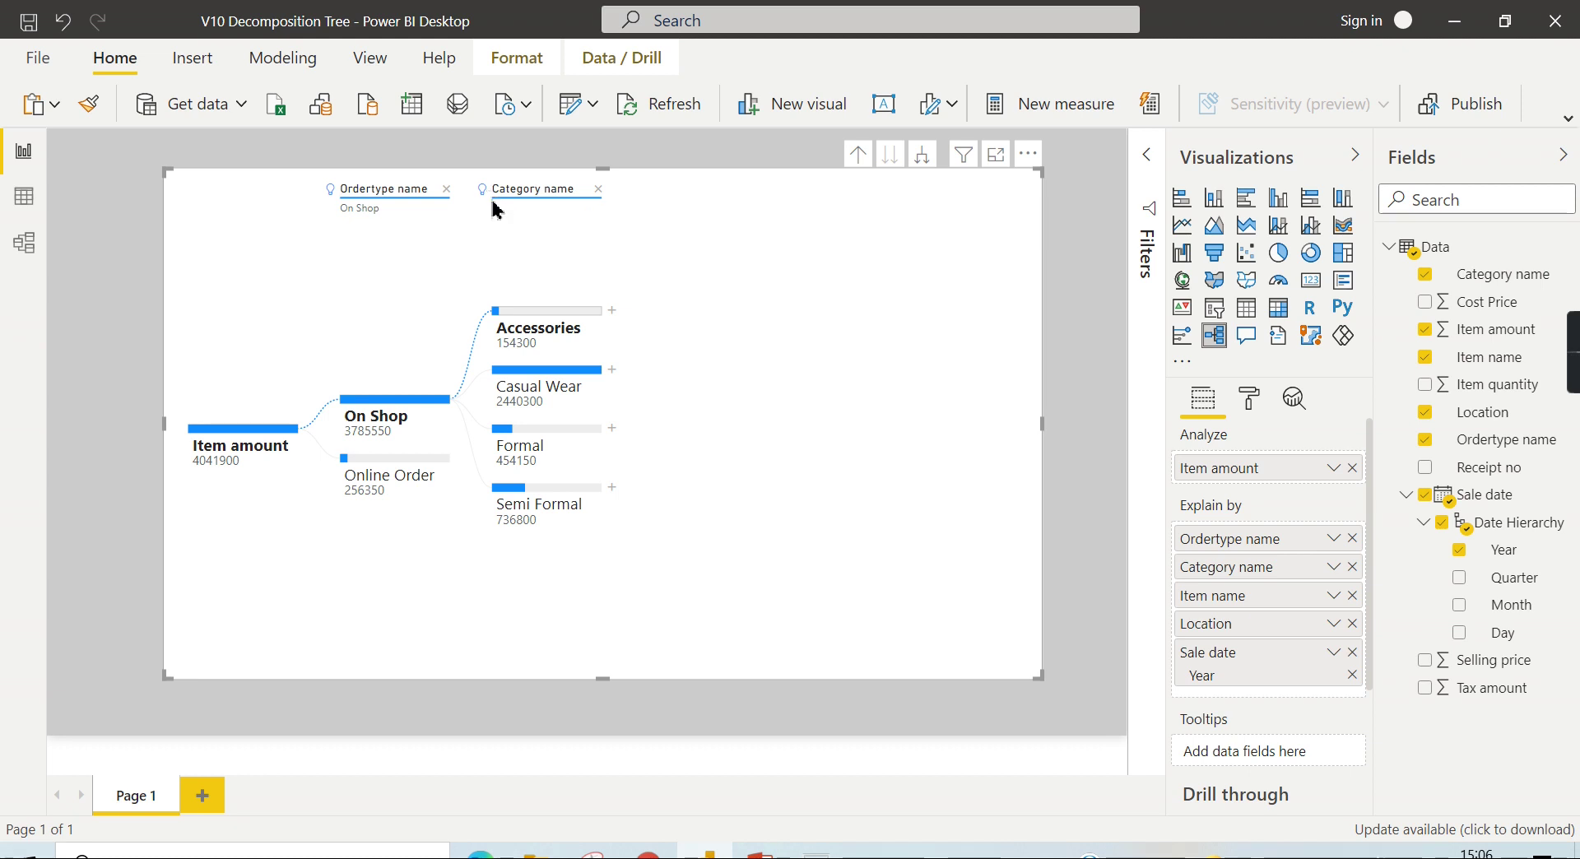
- Remove the Category name and Ordertype name levels to collapse the tree, rechecking the Analysis settings in between
{"action": "left_click", "coordinate": [599, 189]}
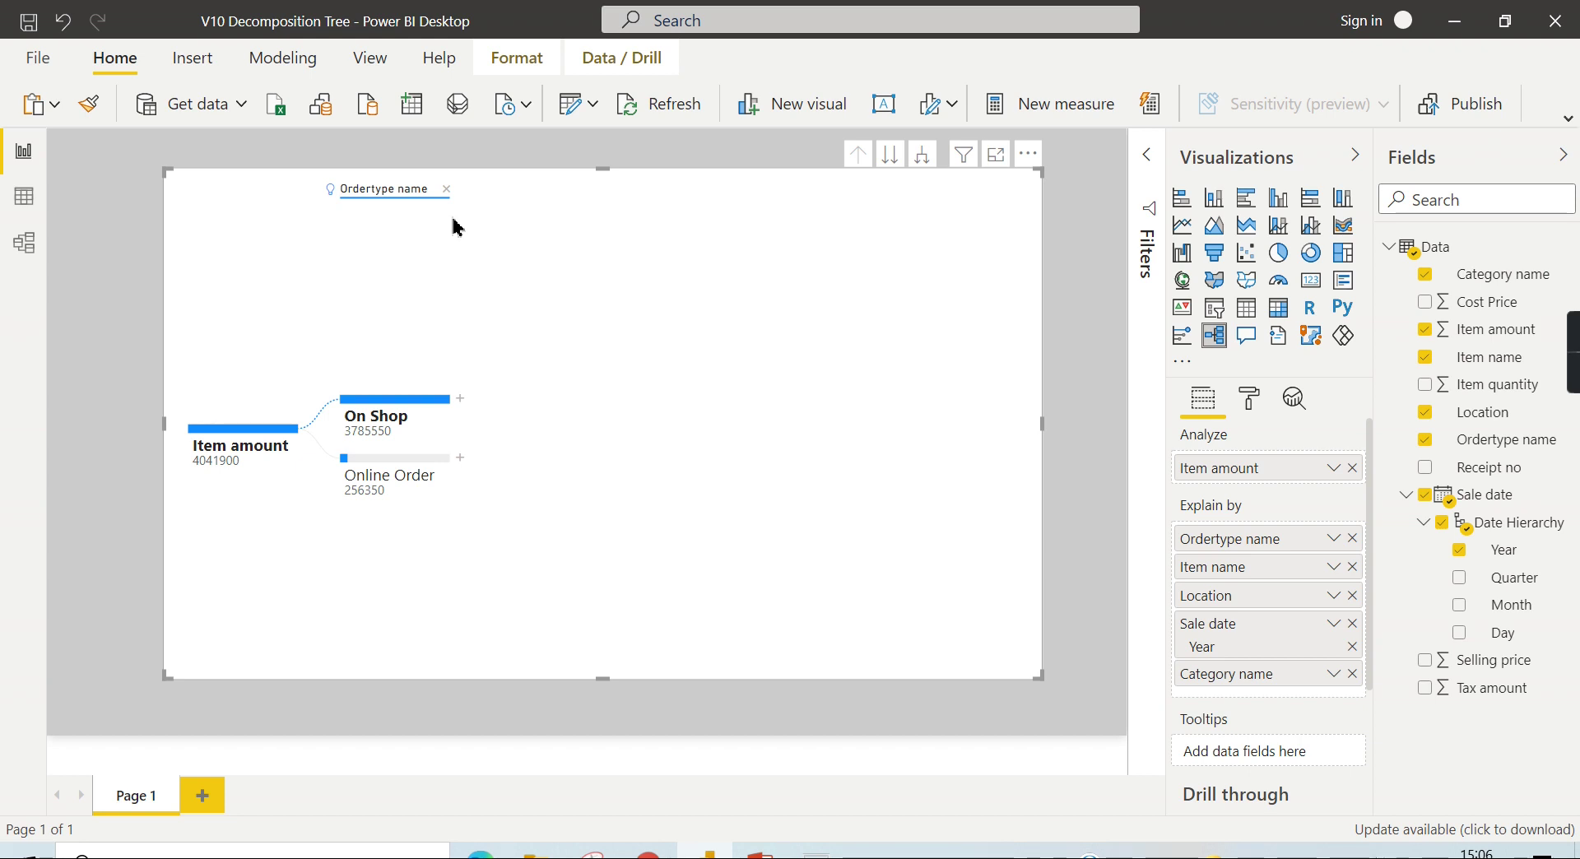
{"action": "left_click", "coordinate": [1249, 399]}
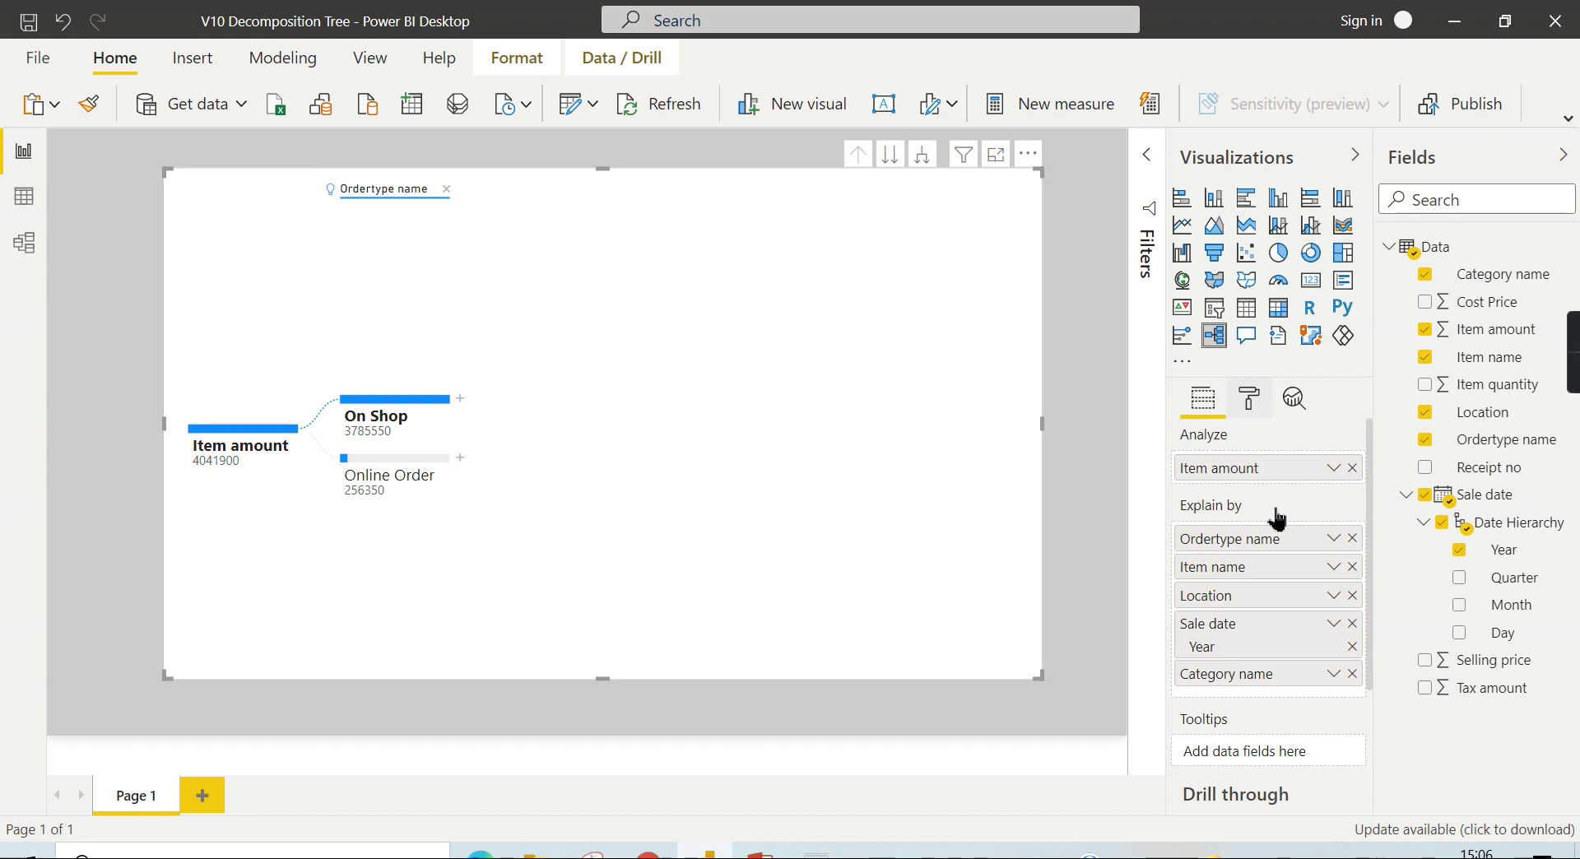
{"action": "left_click", "coordinate": [1240, 529]}
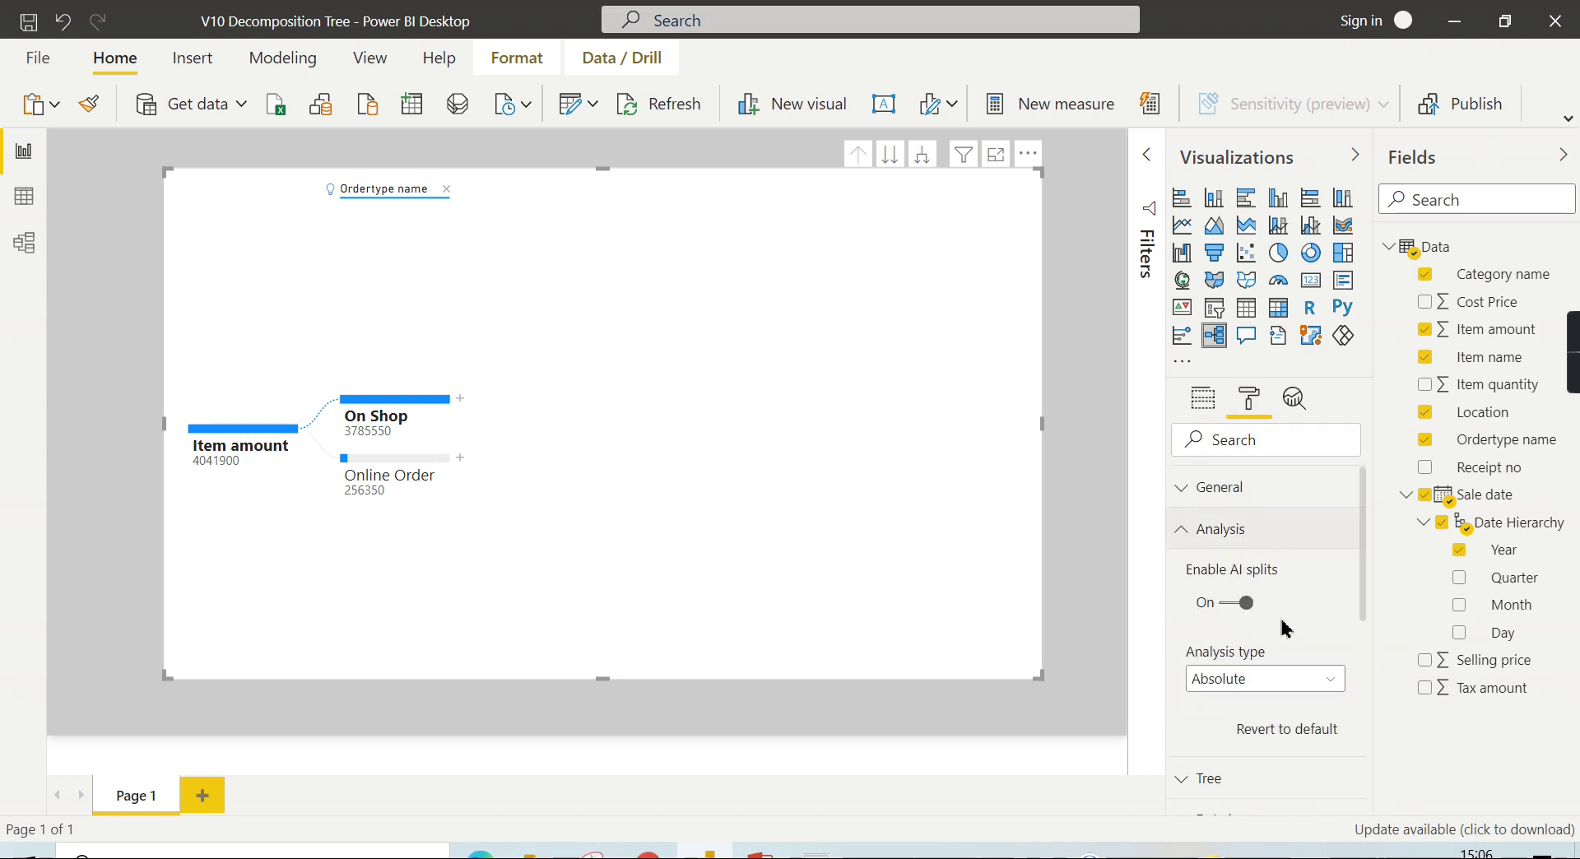
{"action": "left_click", "coordinate": [446, 189]}
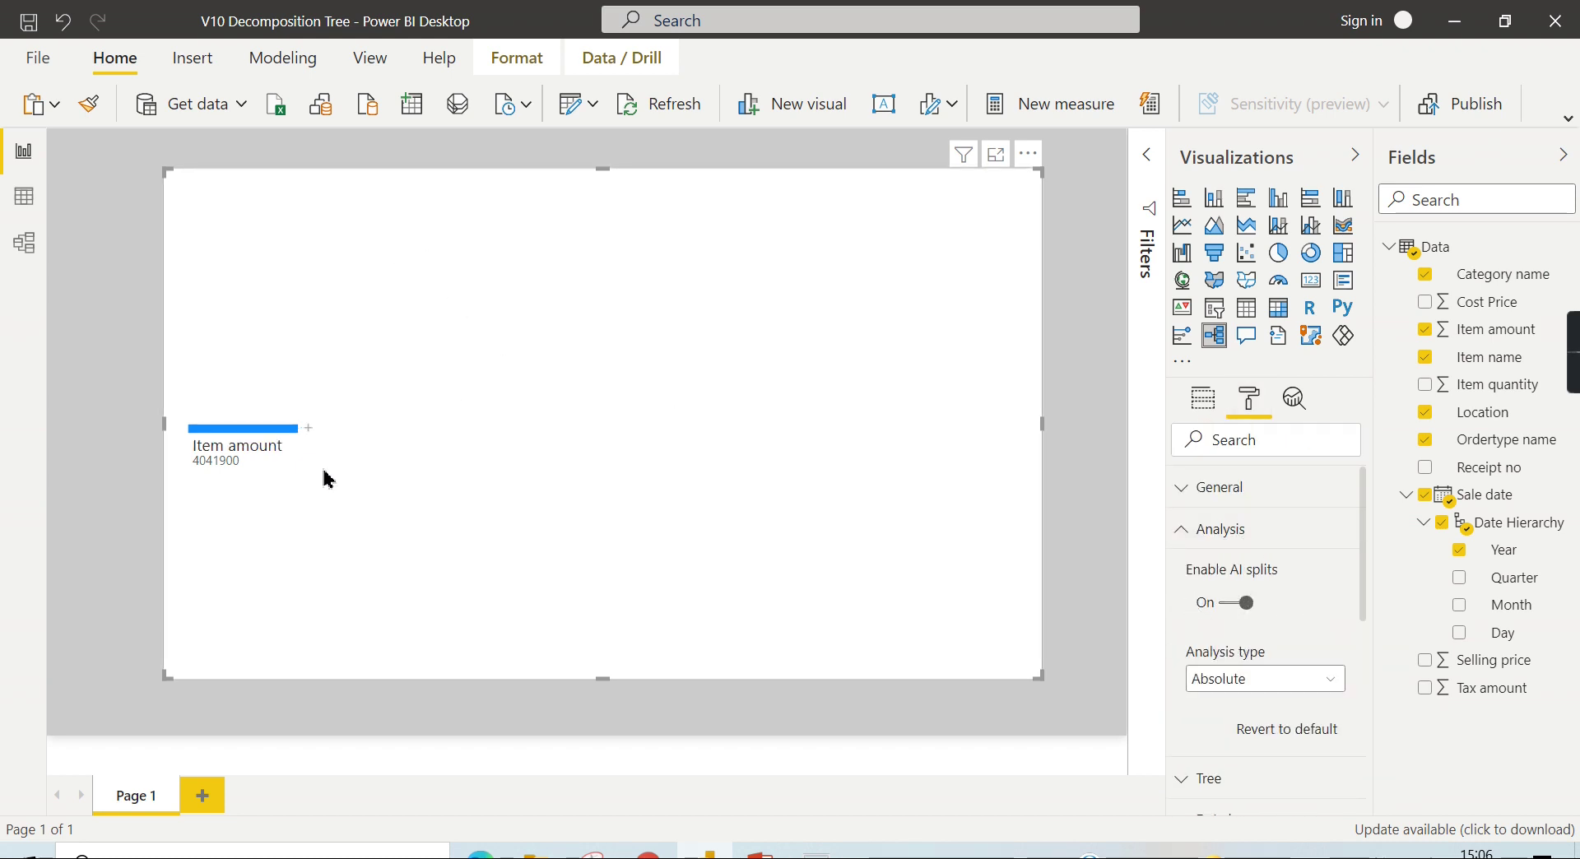
- Split Item amount by Category name and the Casual Wear node with the High value AI split
{"action": "left_click", "coordinate": [310, 430]}
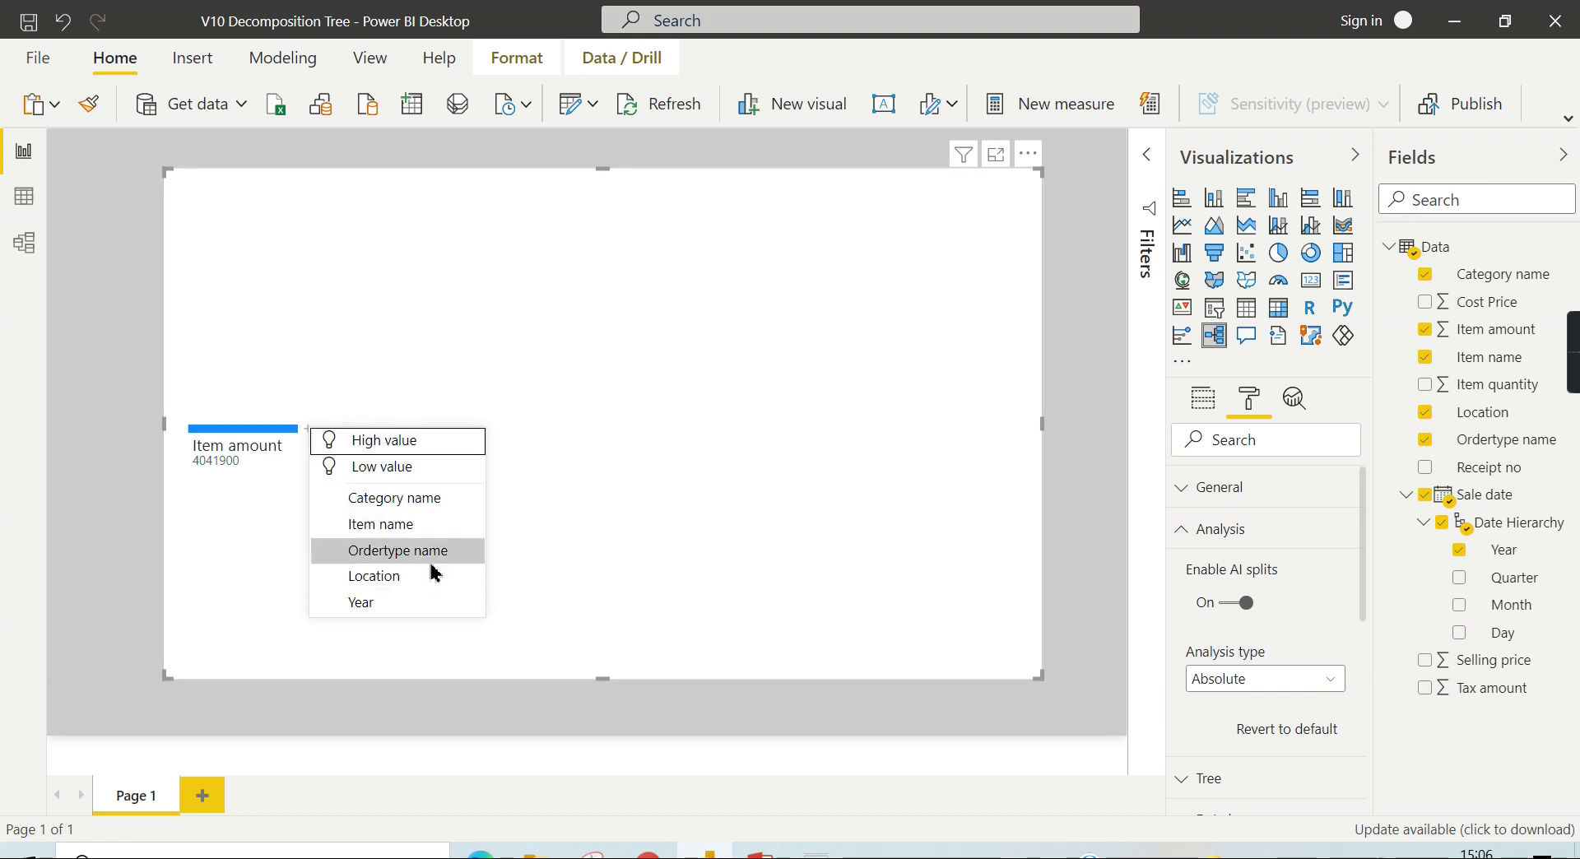
{"action": "left_click", "coordinate": [437, 512]}
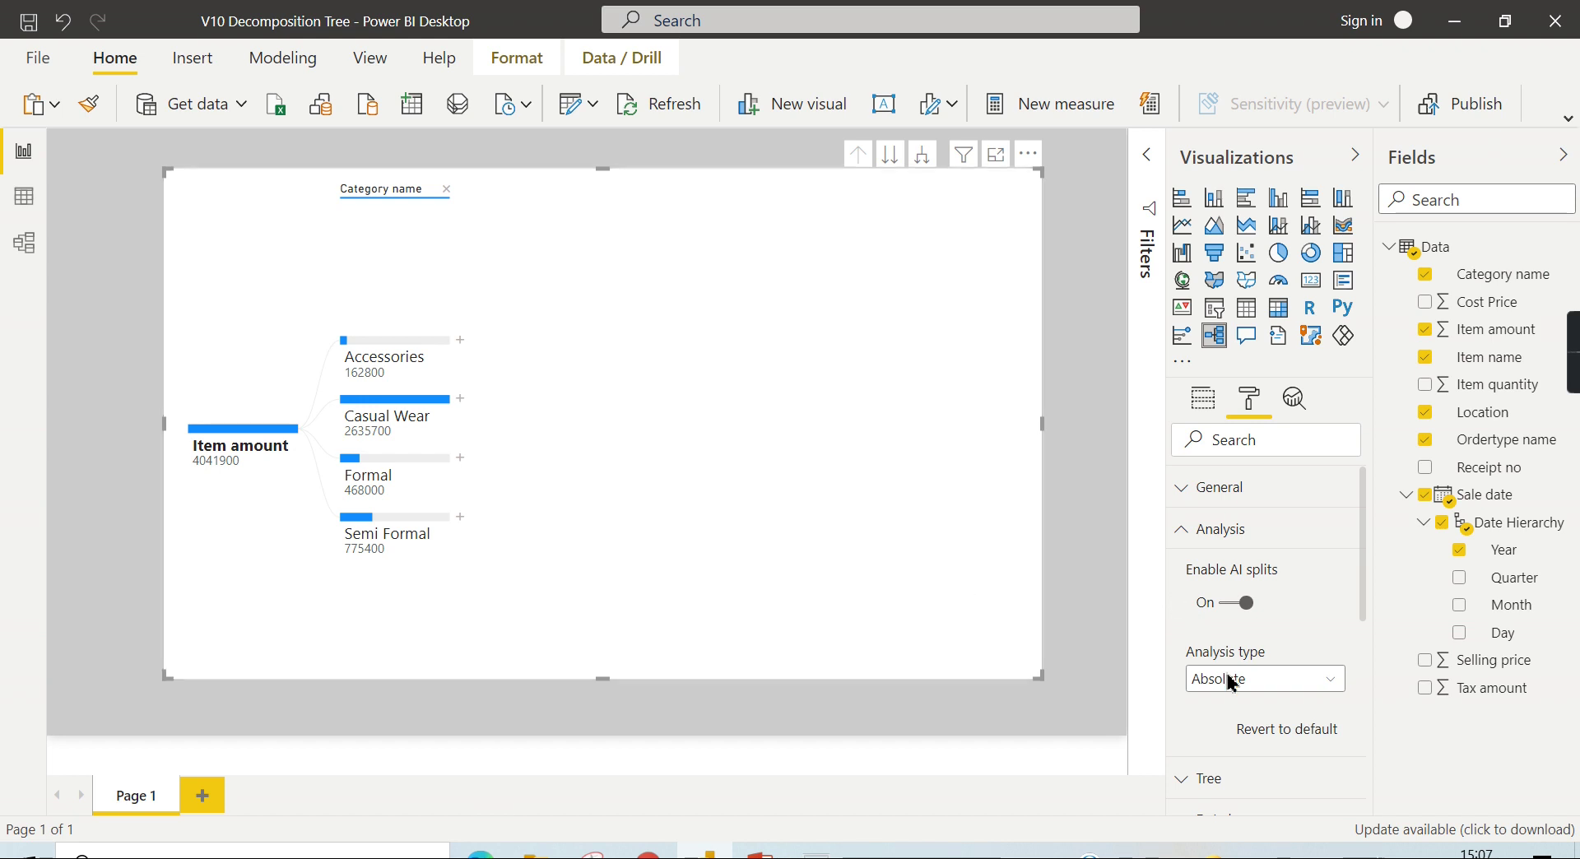
{"action": "left_click", "coordinate": [460, 400]}
{"action": "left_click", "coordinate": [511, 411]}
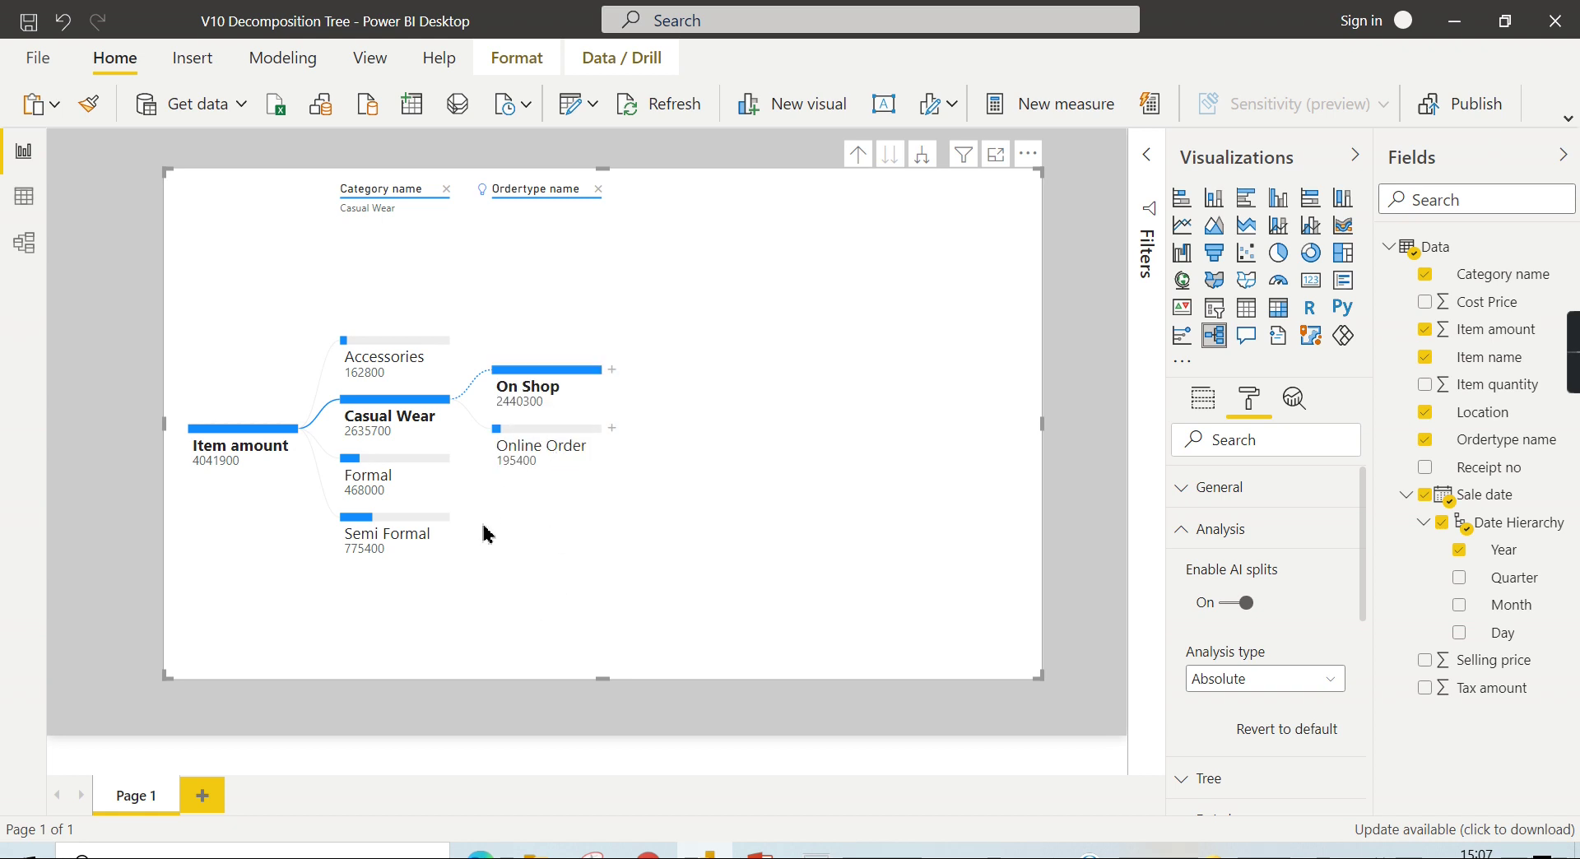
- Compare which AI split is produced under the Casual Wear, Accessories, Formal and Semi Formal nodes
{"action": "left_click", "coordinate": [379, 421]}
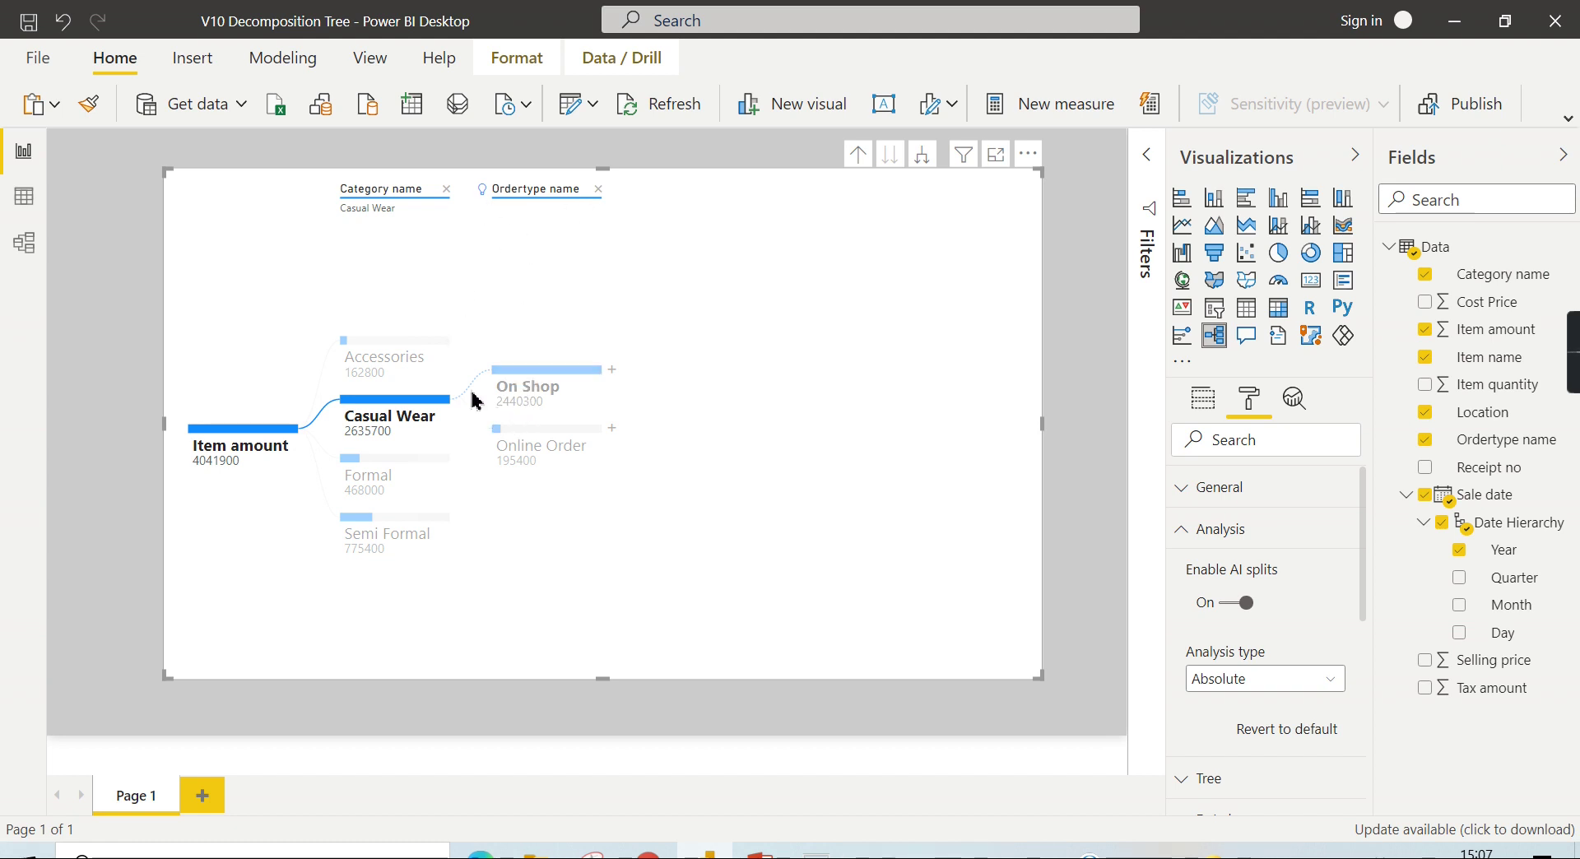
{"action": "left_click", "coordinate": [376, 350]}
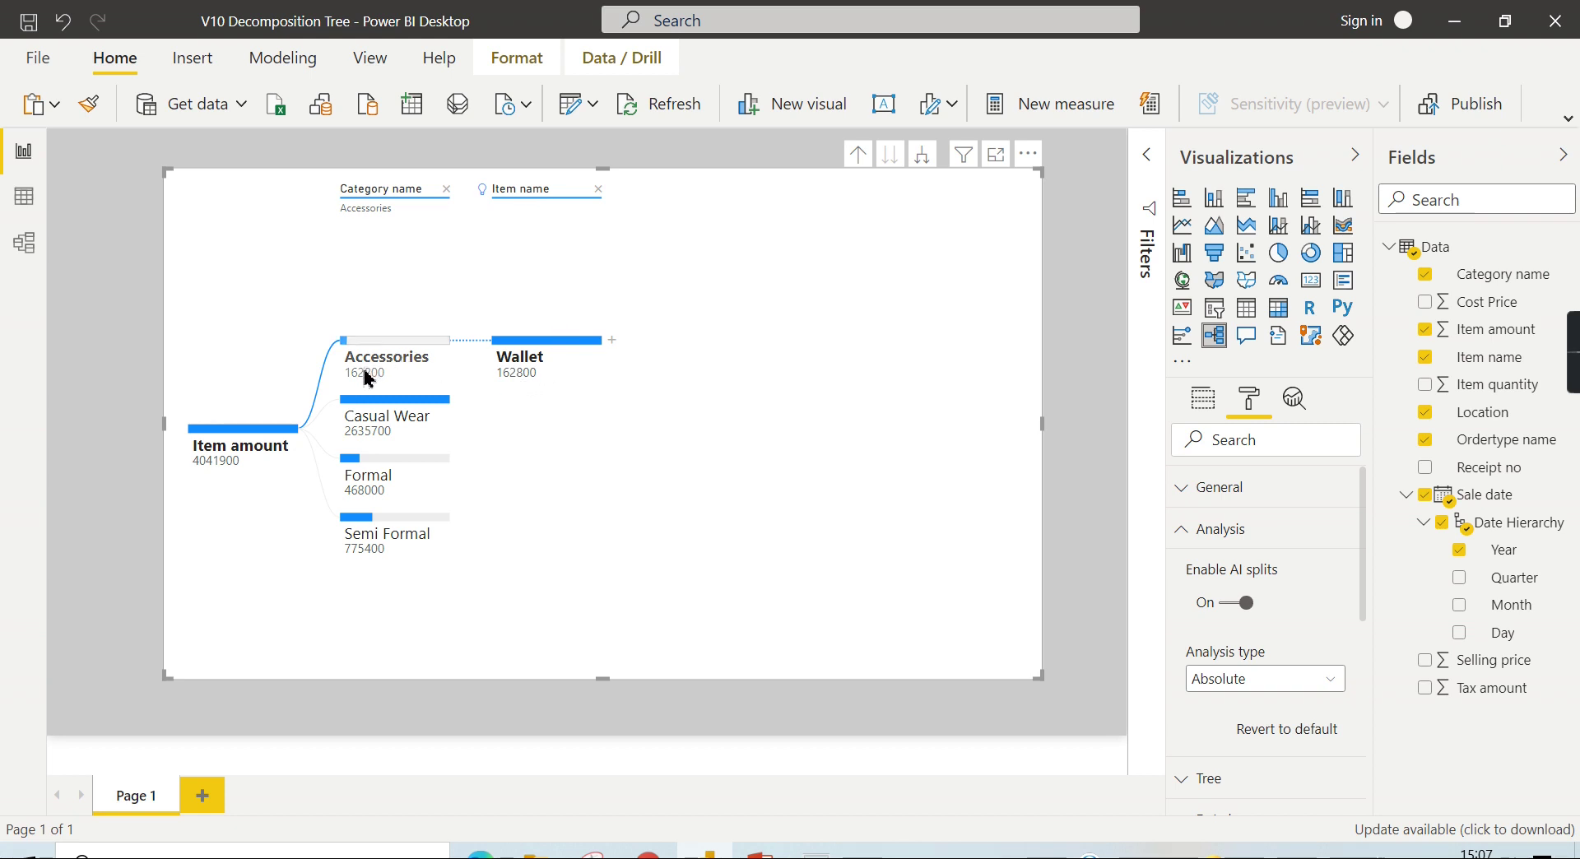
{"action": "mouse_move", "coordinate": [520, 376]}
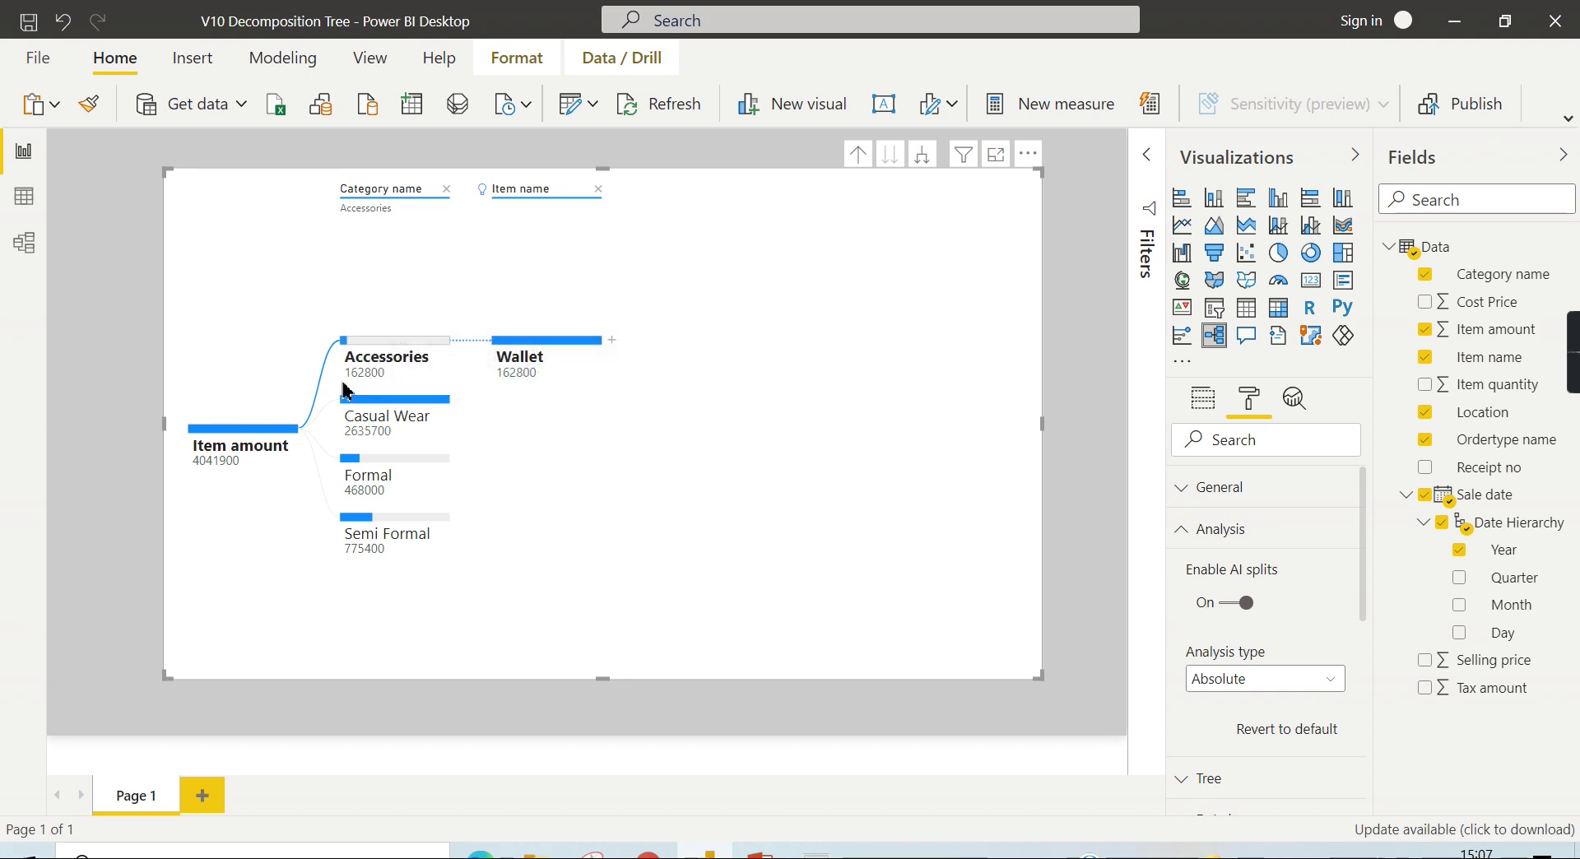
{"action": "left_click", "coordinate": [380, 416]}
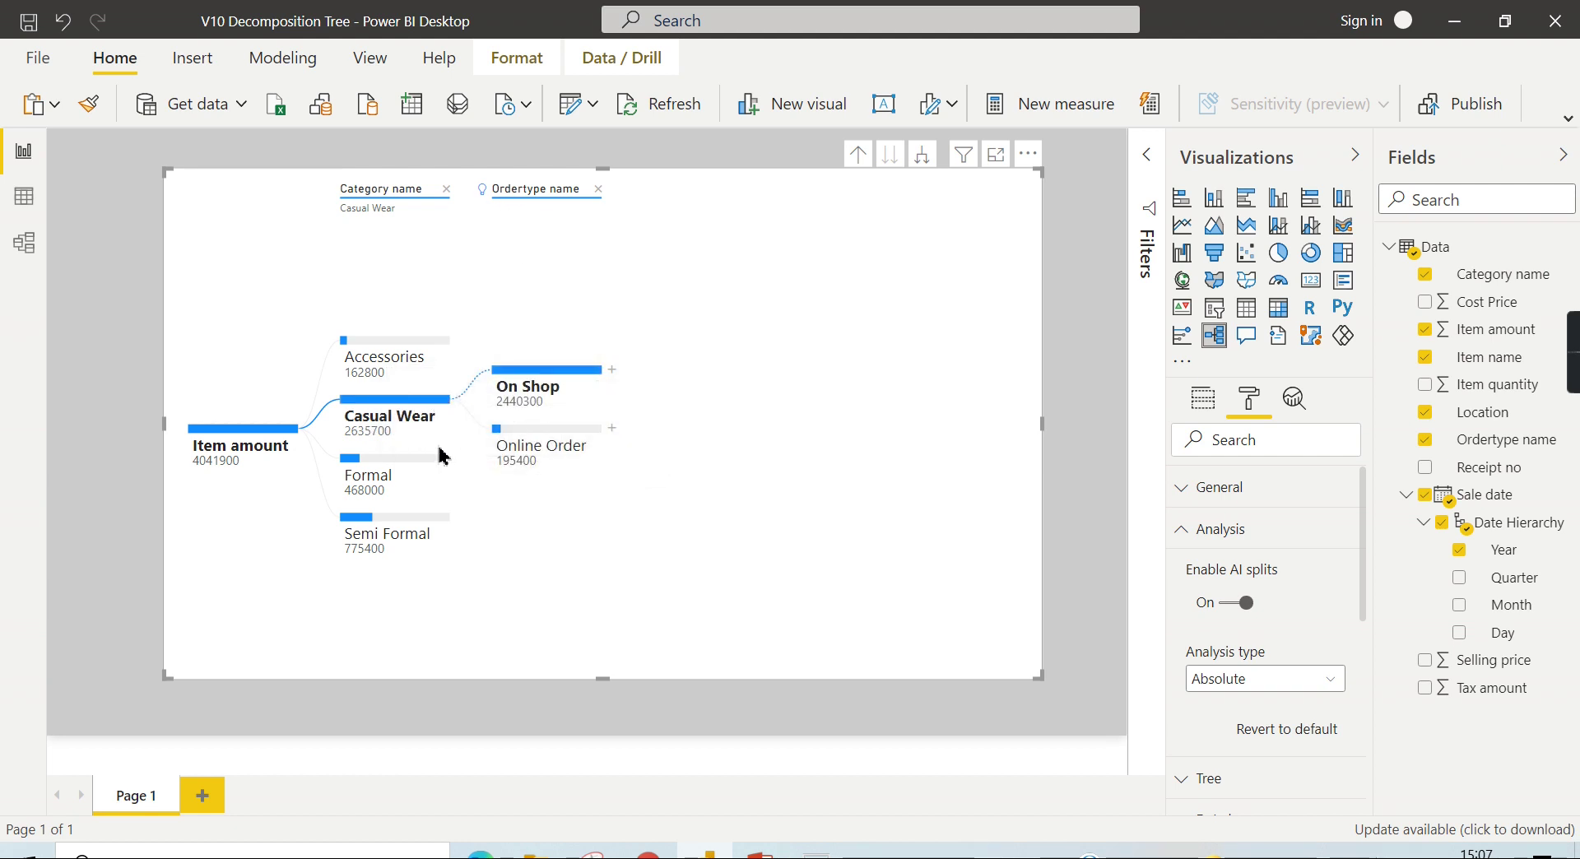
{"action": "left_click", "coordinate": [358, 476]}
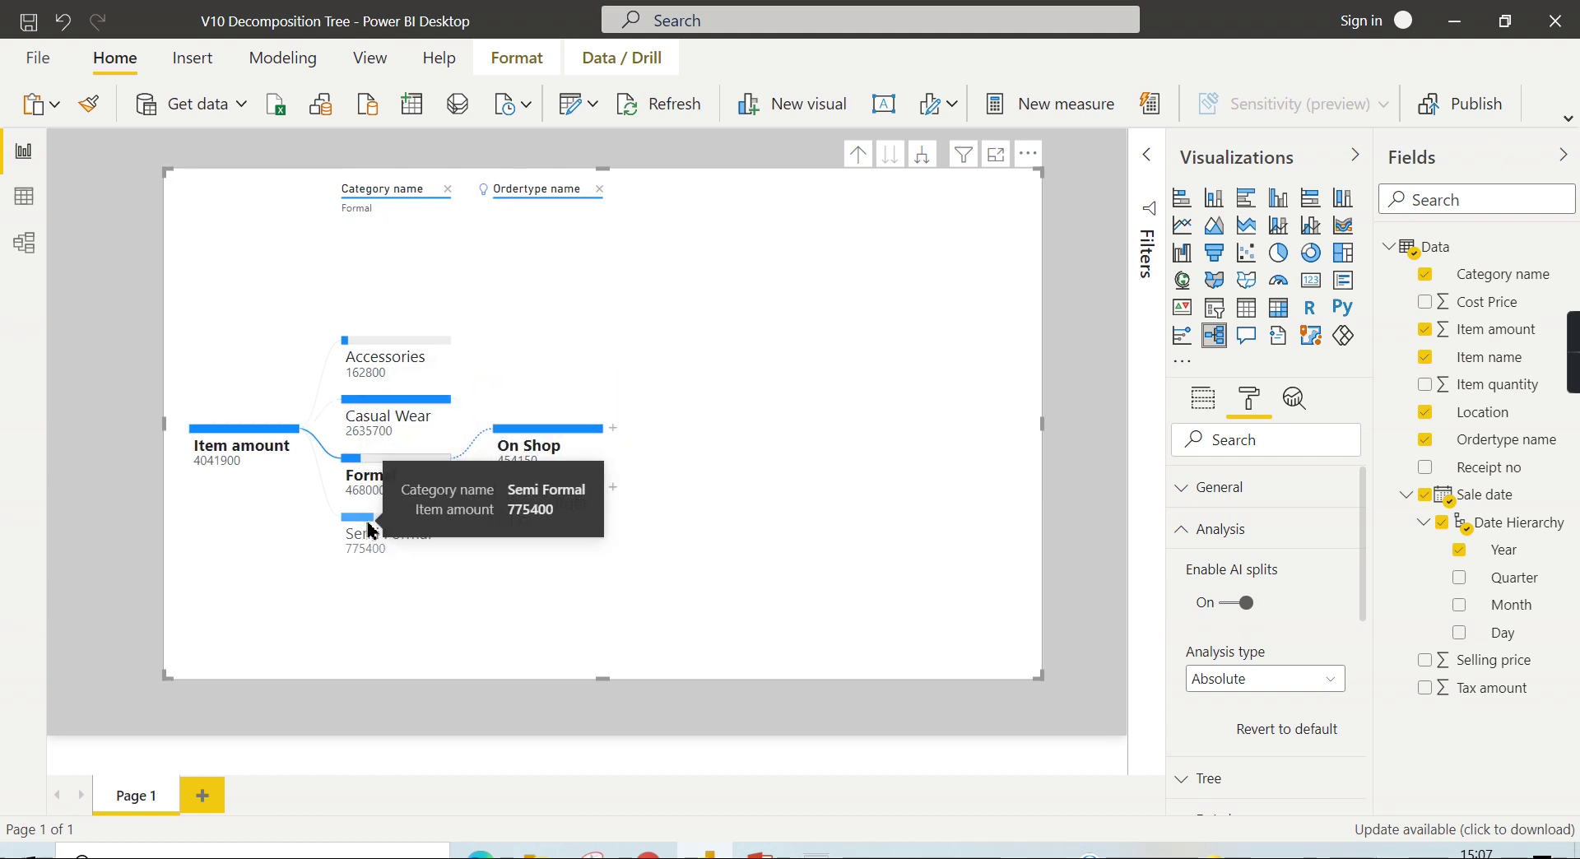
{"action": "left_click", "coordinate": [398, 525]}
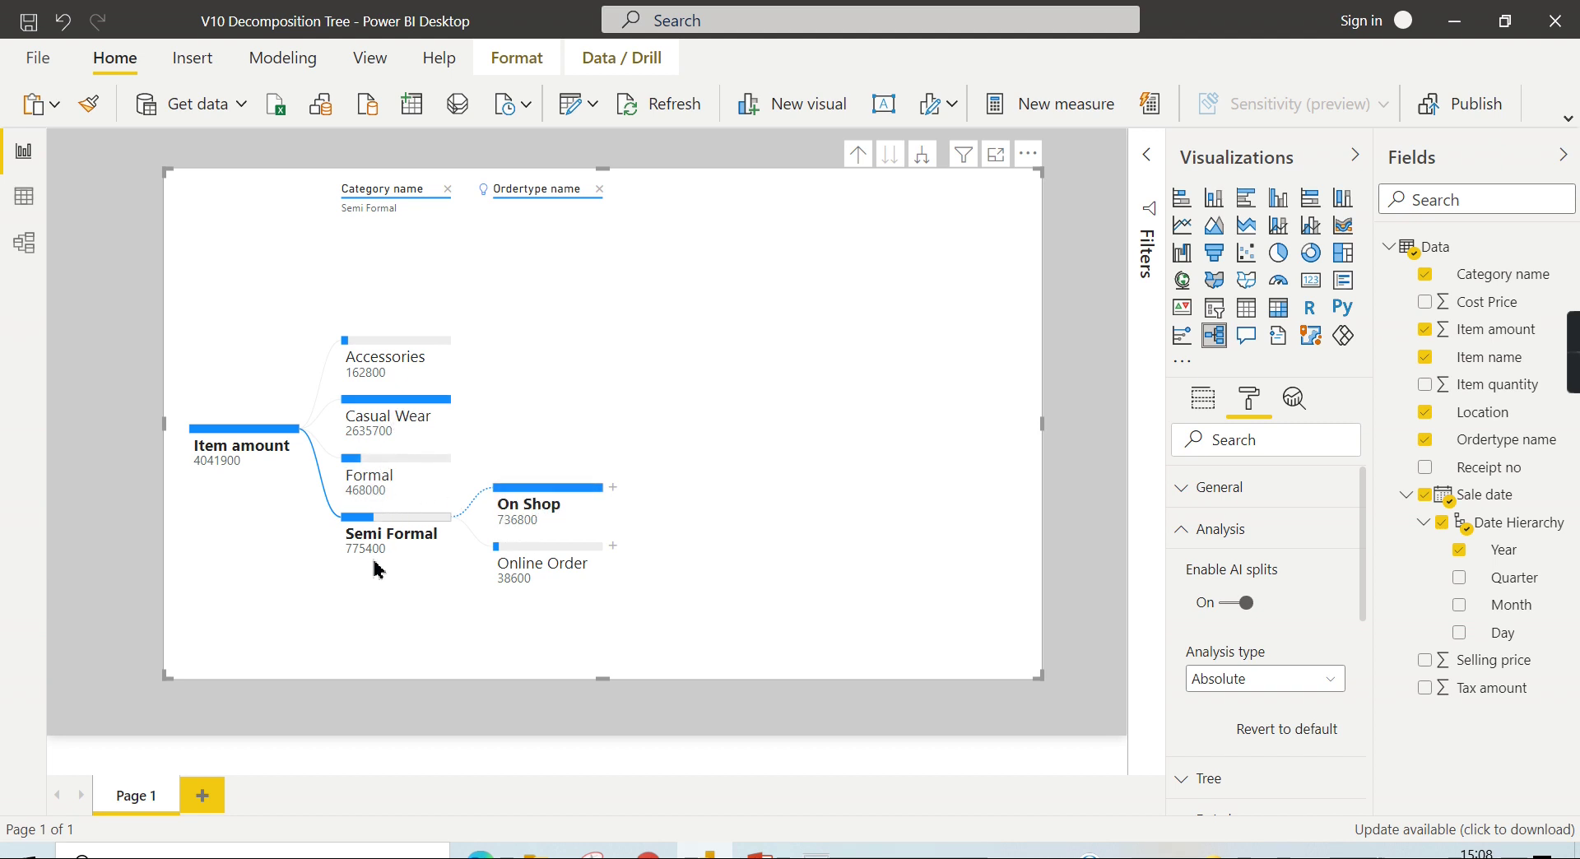
- Expand the Accessories node and split its Wallet node by Ordertype name
{"action": "left_click", "coordinate": [381, 367]}
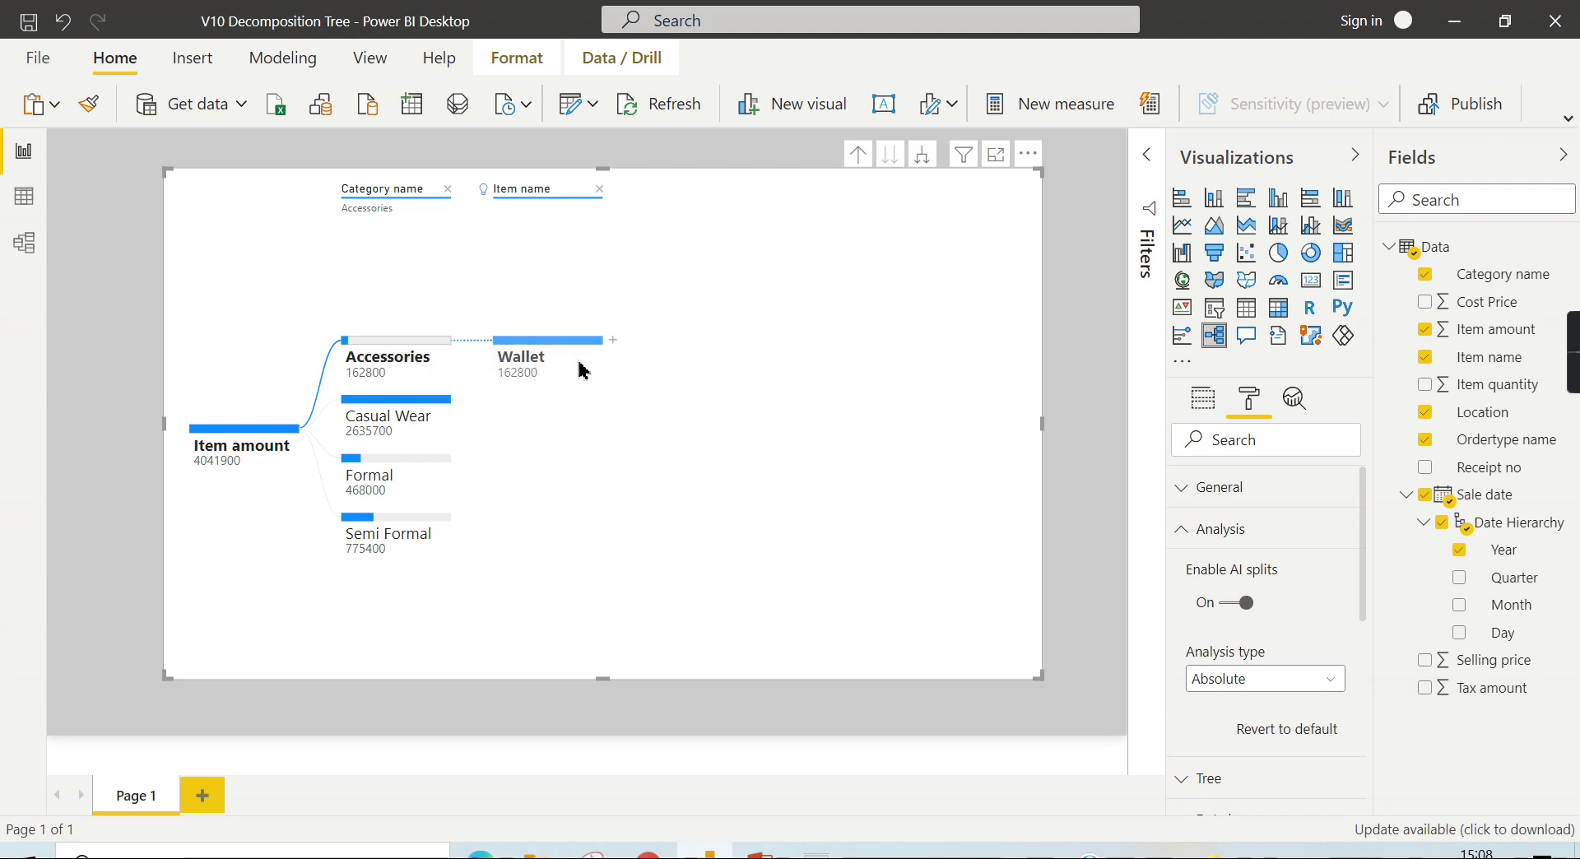
{"action": "left_click", "coordinate": [613, 339]}
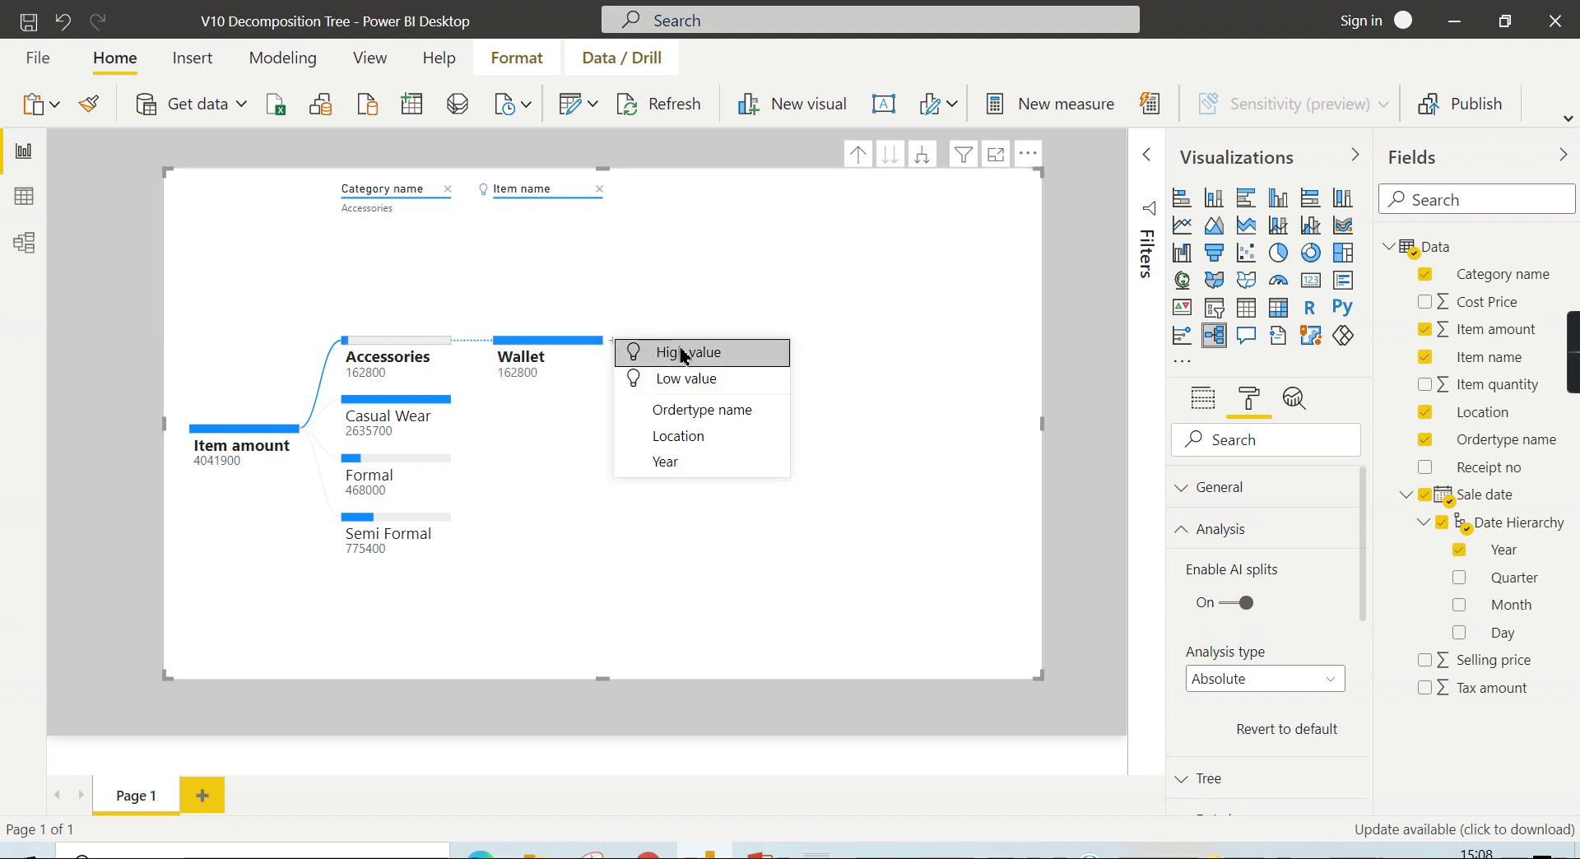
{"action": "left_click", "coordinate": [705, 410]}
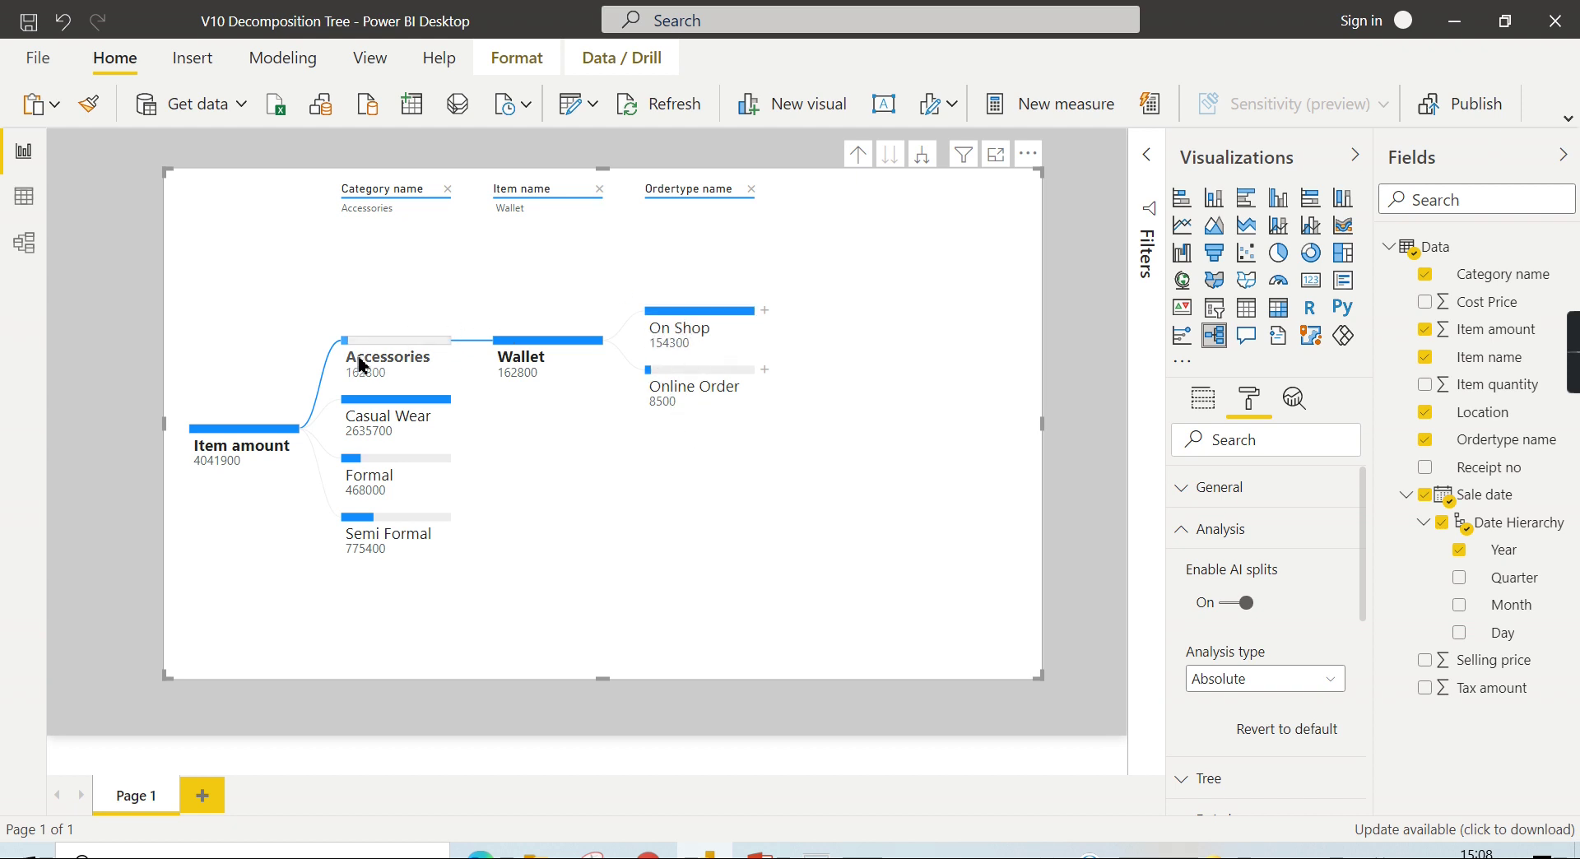
- Expand Jeans - Lega under Casual Wear and replace its Ordertype name level with a split by Location
{"action": "left_click", "coordinate": [418, 415]}
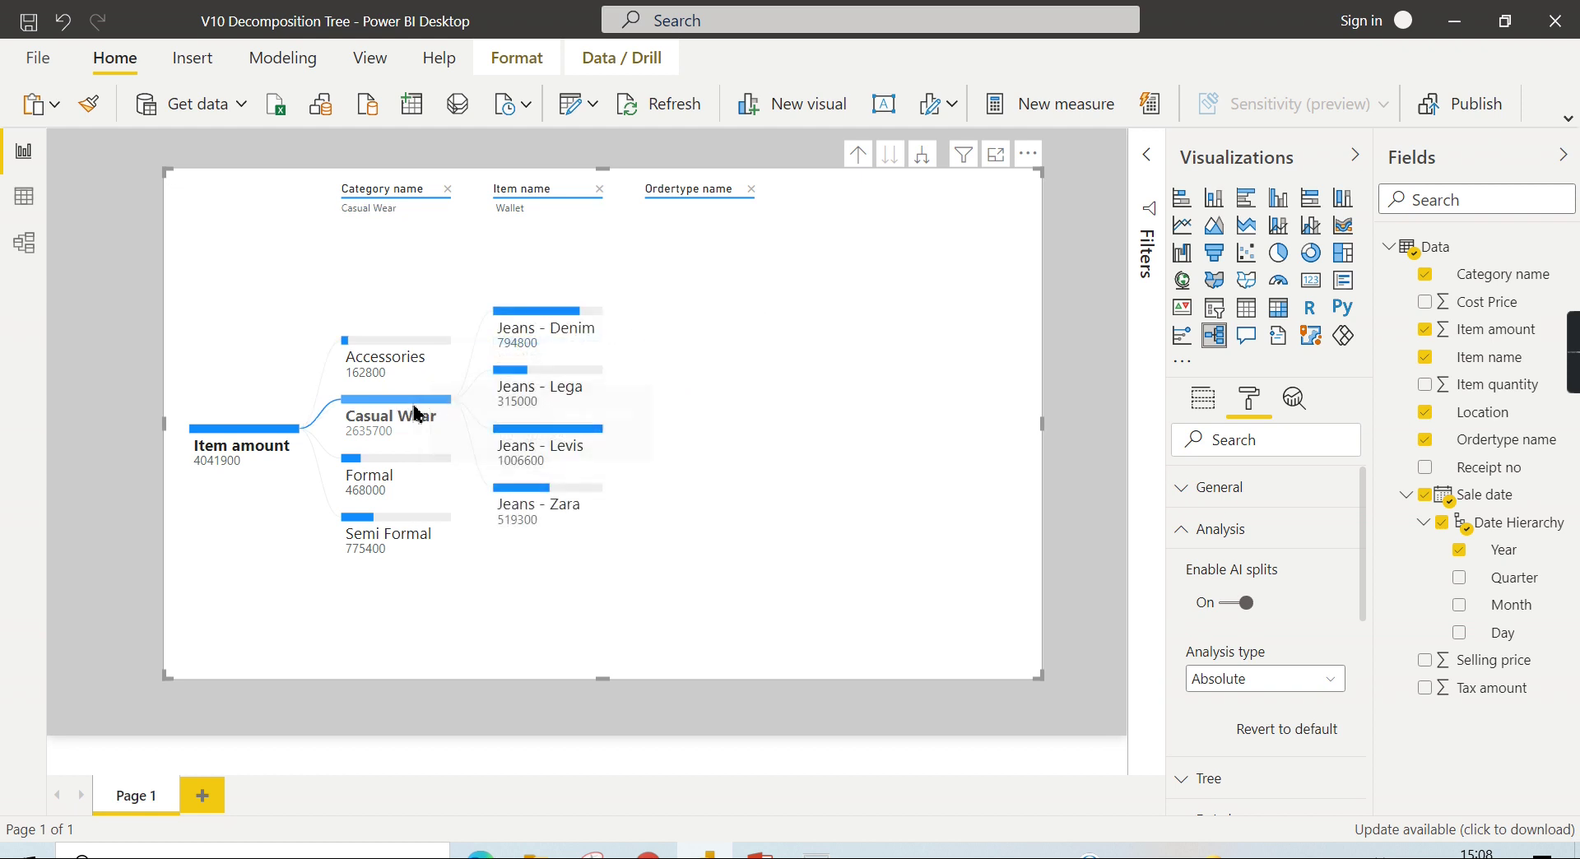
{"action": "left_click", "coordinate": [599, 384]}
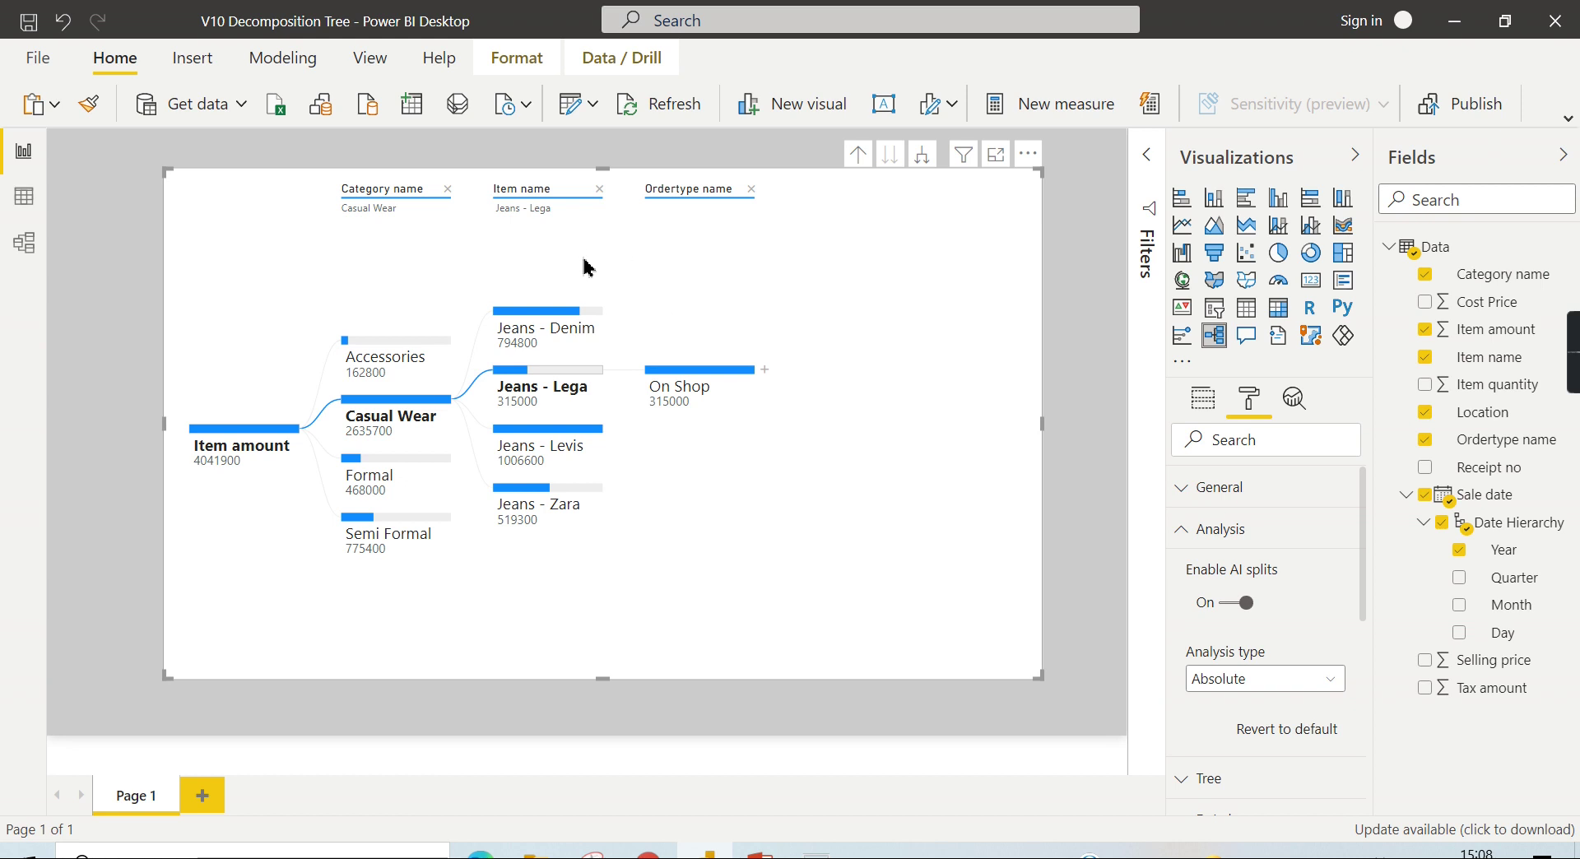
{"action": "left_click", "coordinate": [751, 190]}
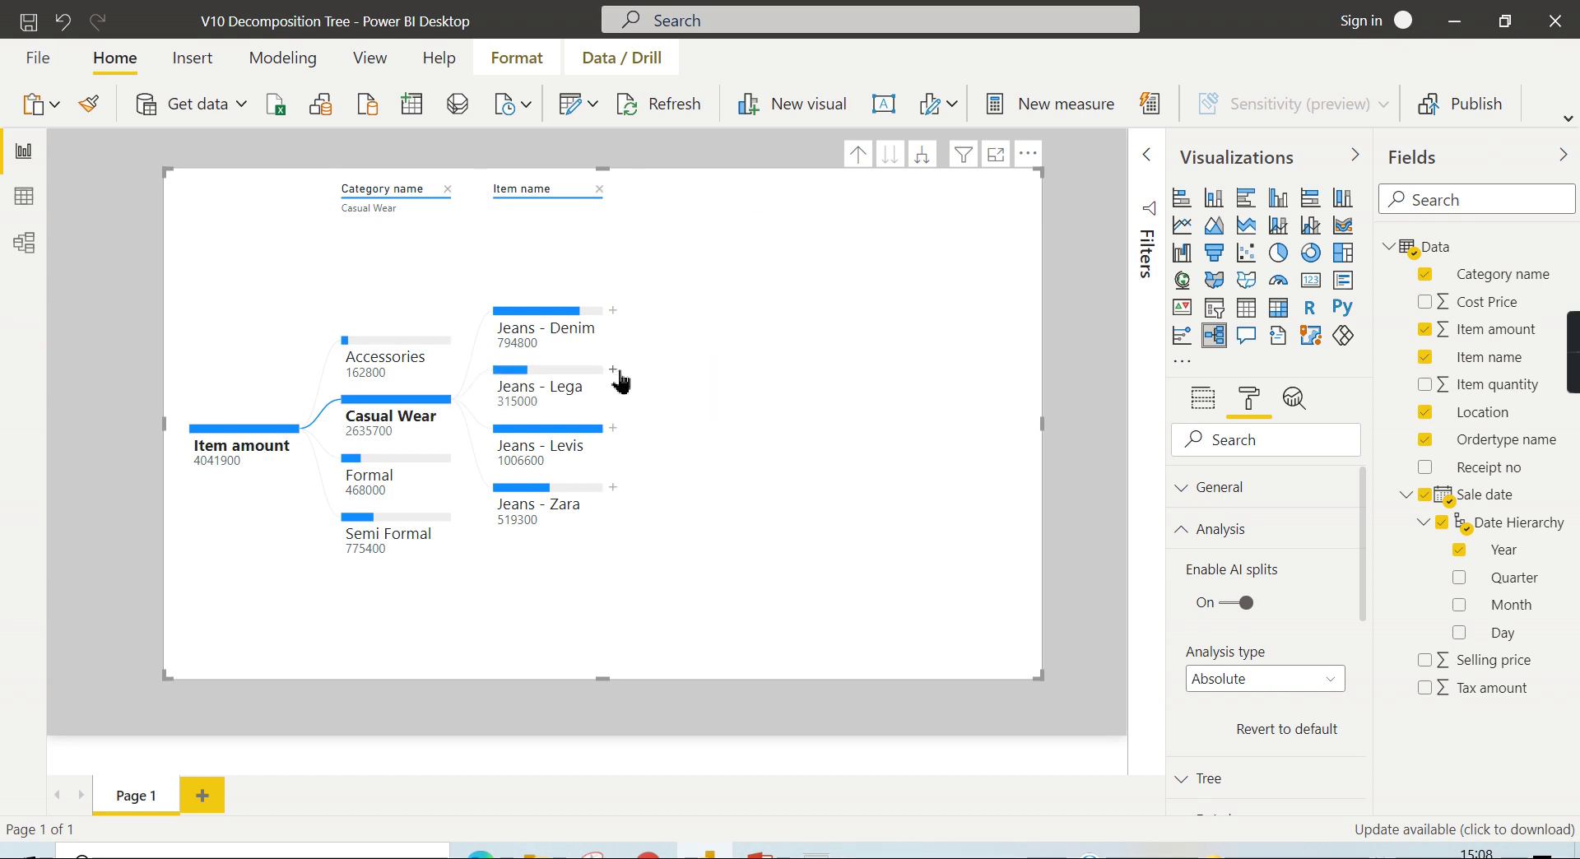
{"action": "left_click", "coordinate": [618, 372]}
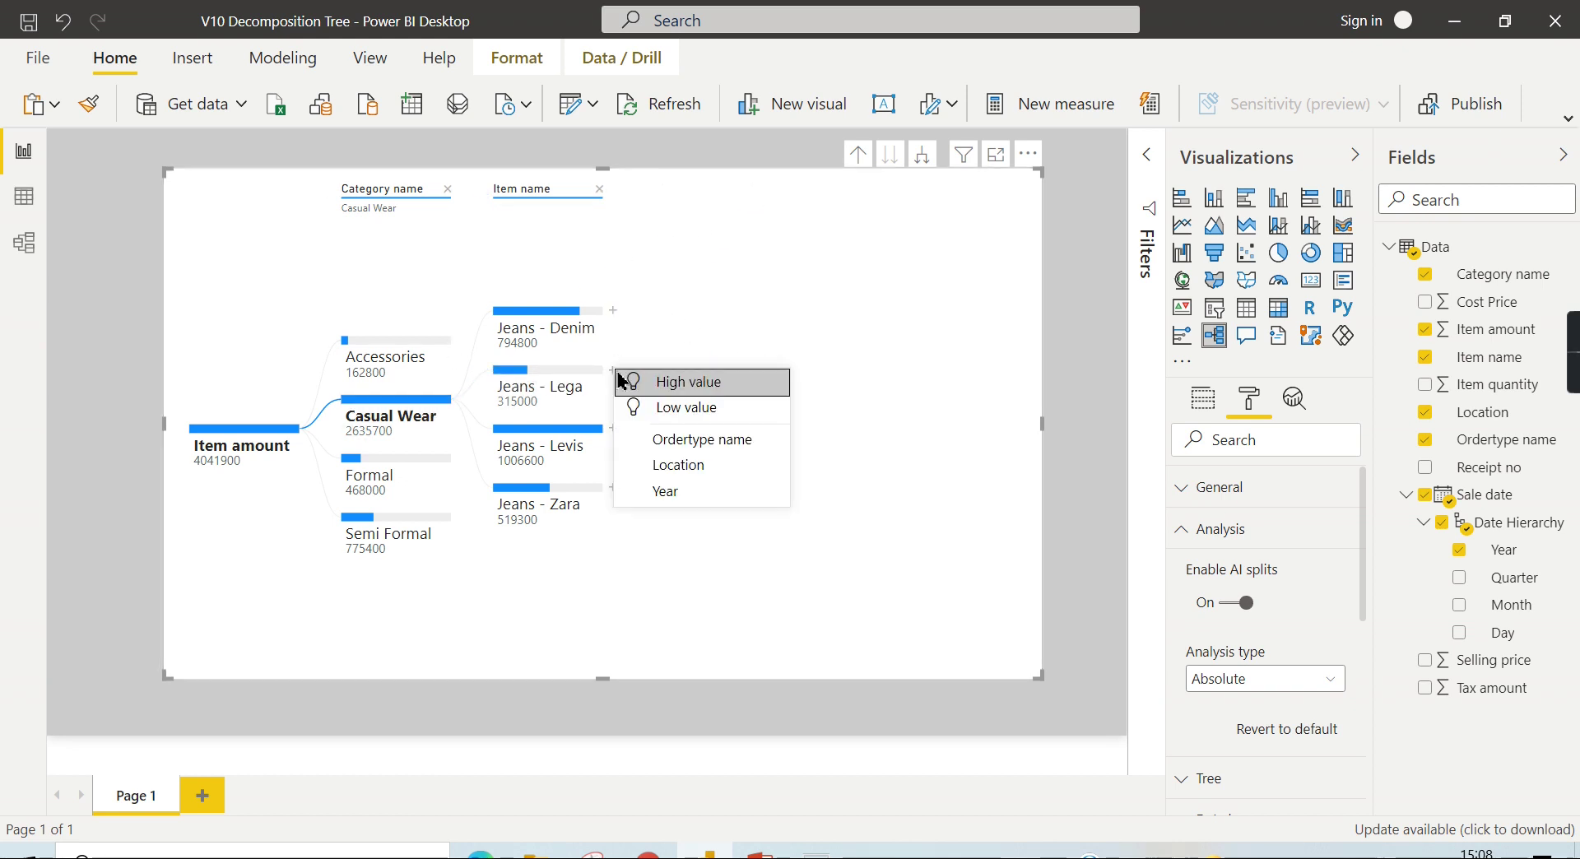
{"action": "left_click", "coordinate": [710, 466]}
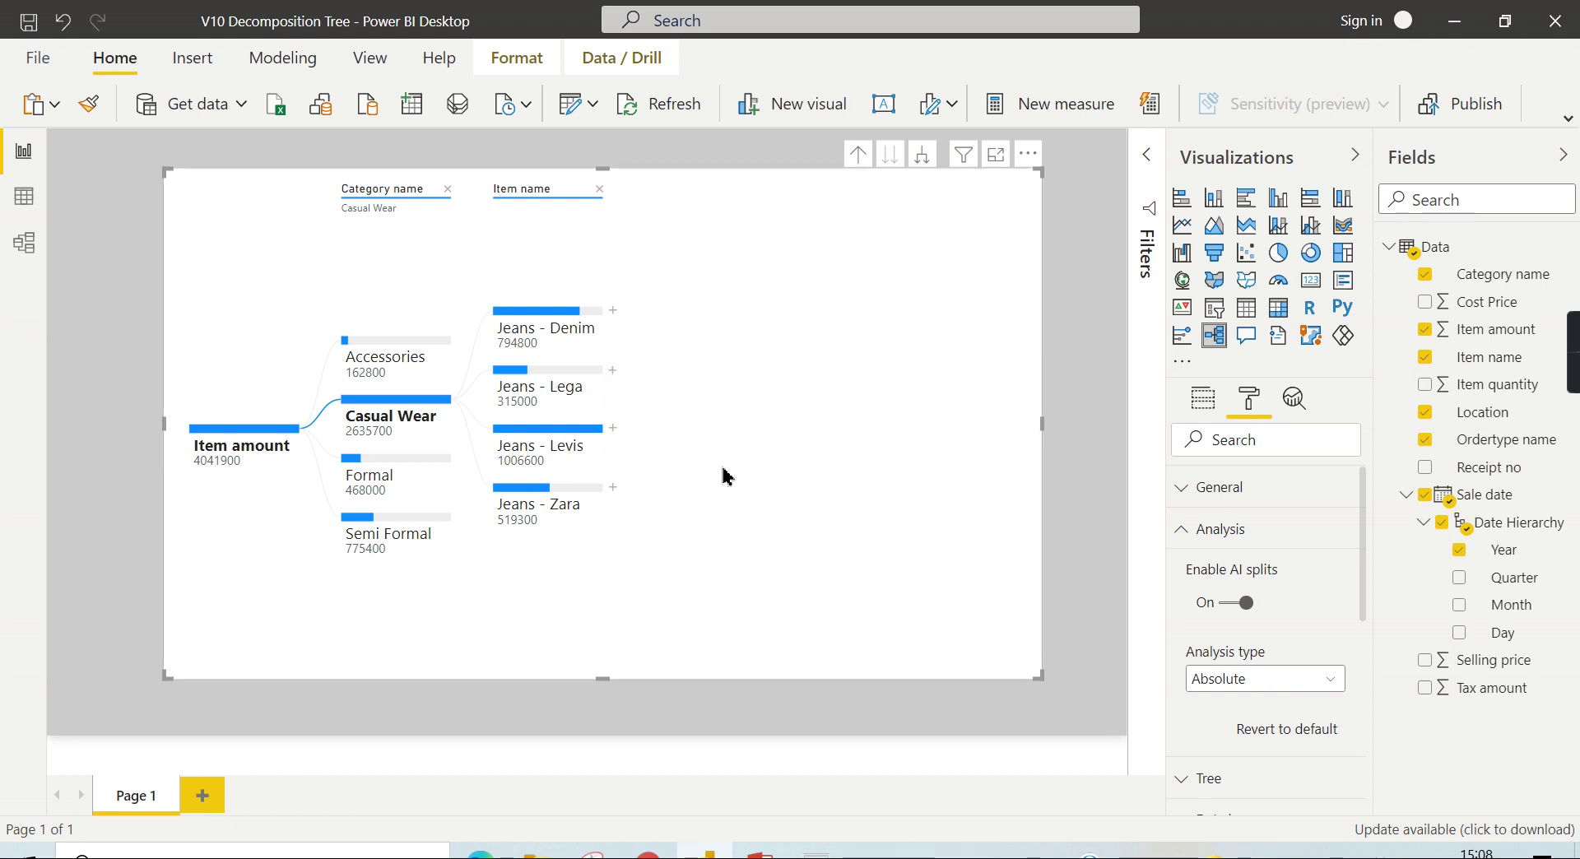
- Expand the Accessories node and remove the Location level from the tree
{"action": "left_click", "coordinate": [380, 358]}
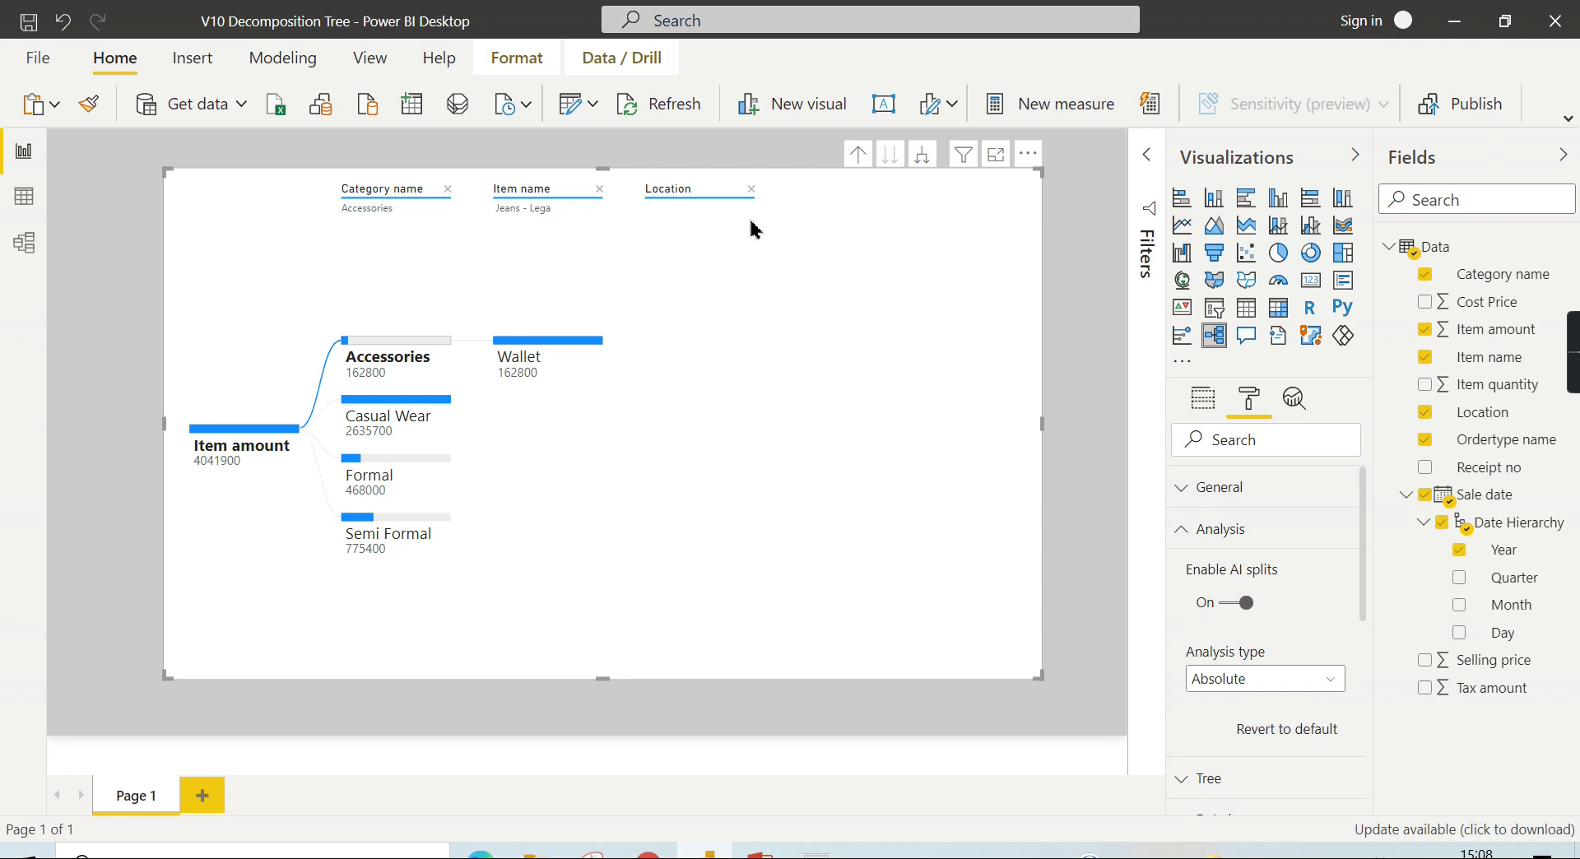
{"action": "left_click", "coordinate": [751, 190]}
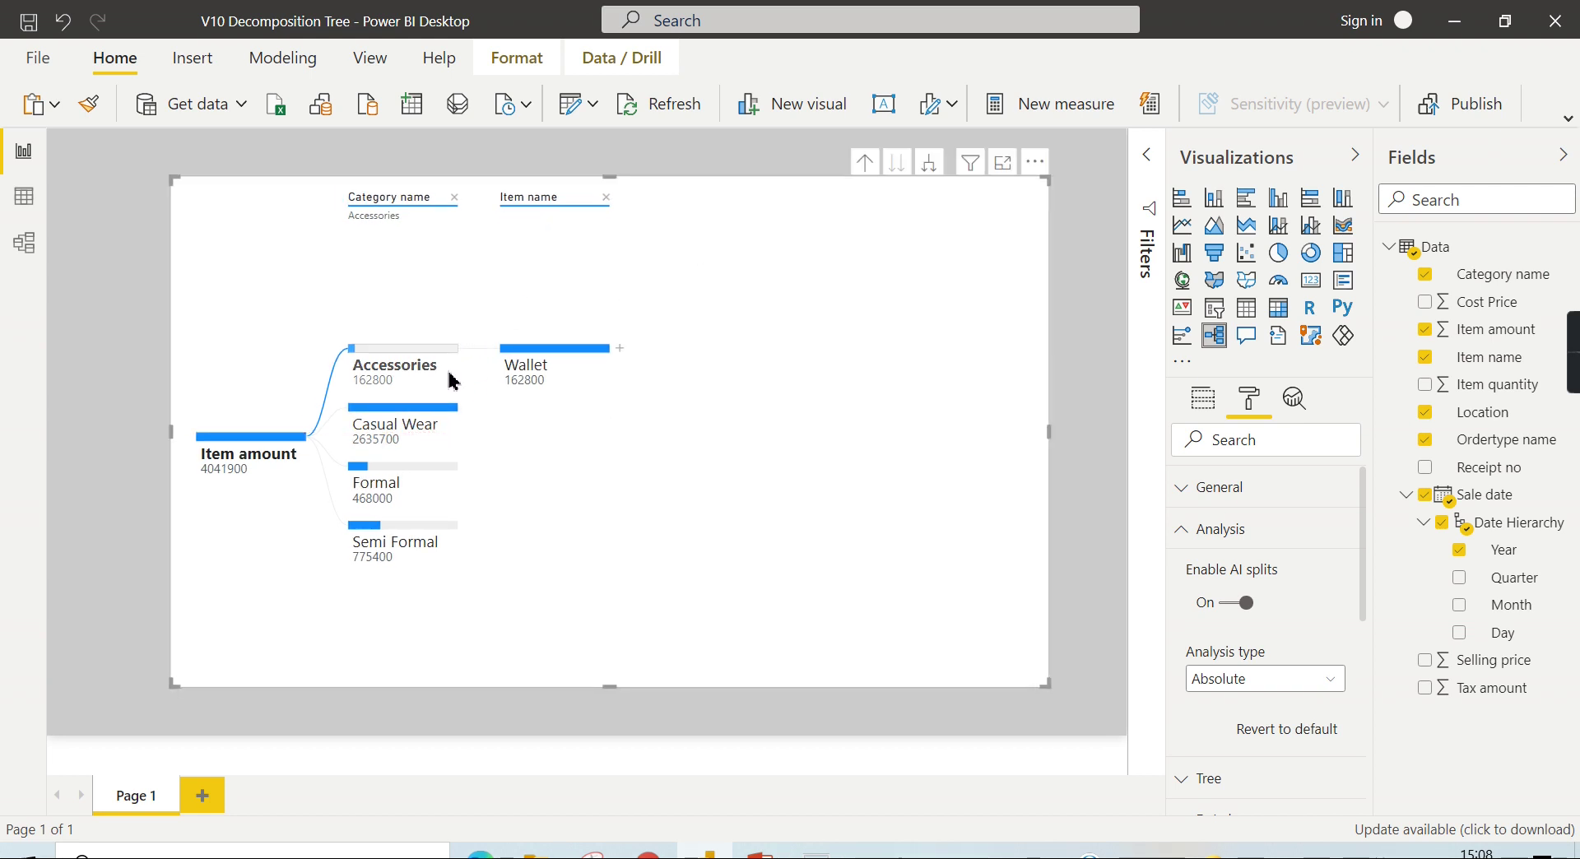
- Return to the Accessories node and examine its available data point options without applying any
{"action": "left_click", "coordinate": [426, 425]}
{"action": "left_click", "coordinate": [407, 365]}
{"action": "right_click", "coordinate": [410, 364]}
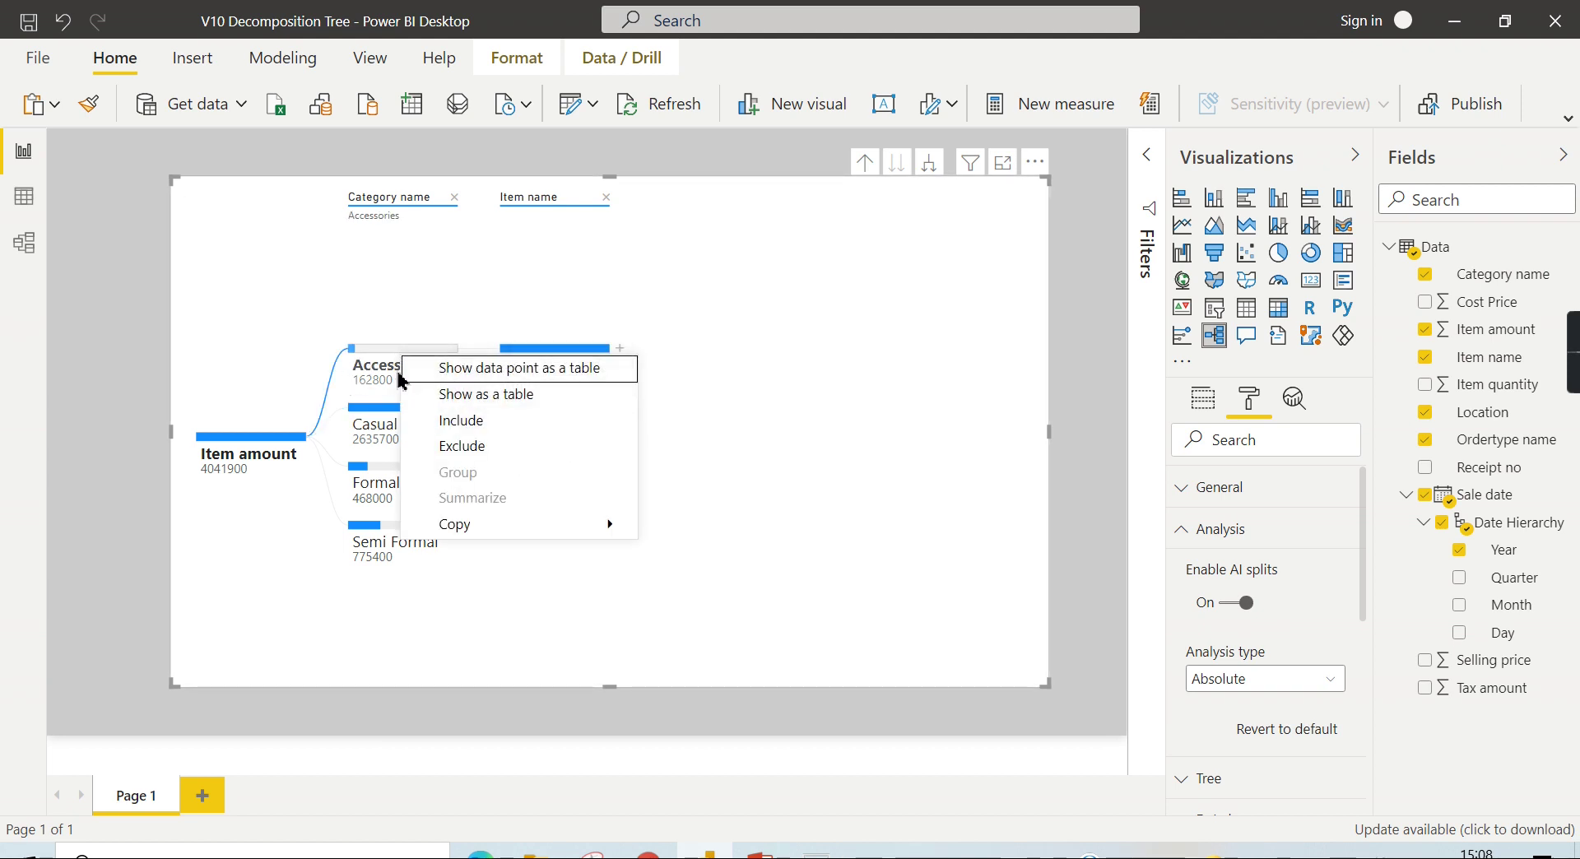
{"action": "left_click", "coordinate": [809, 398]}
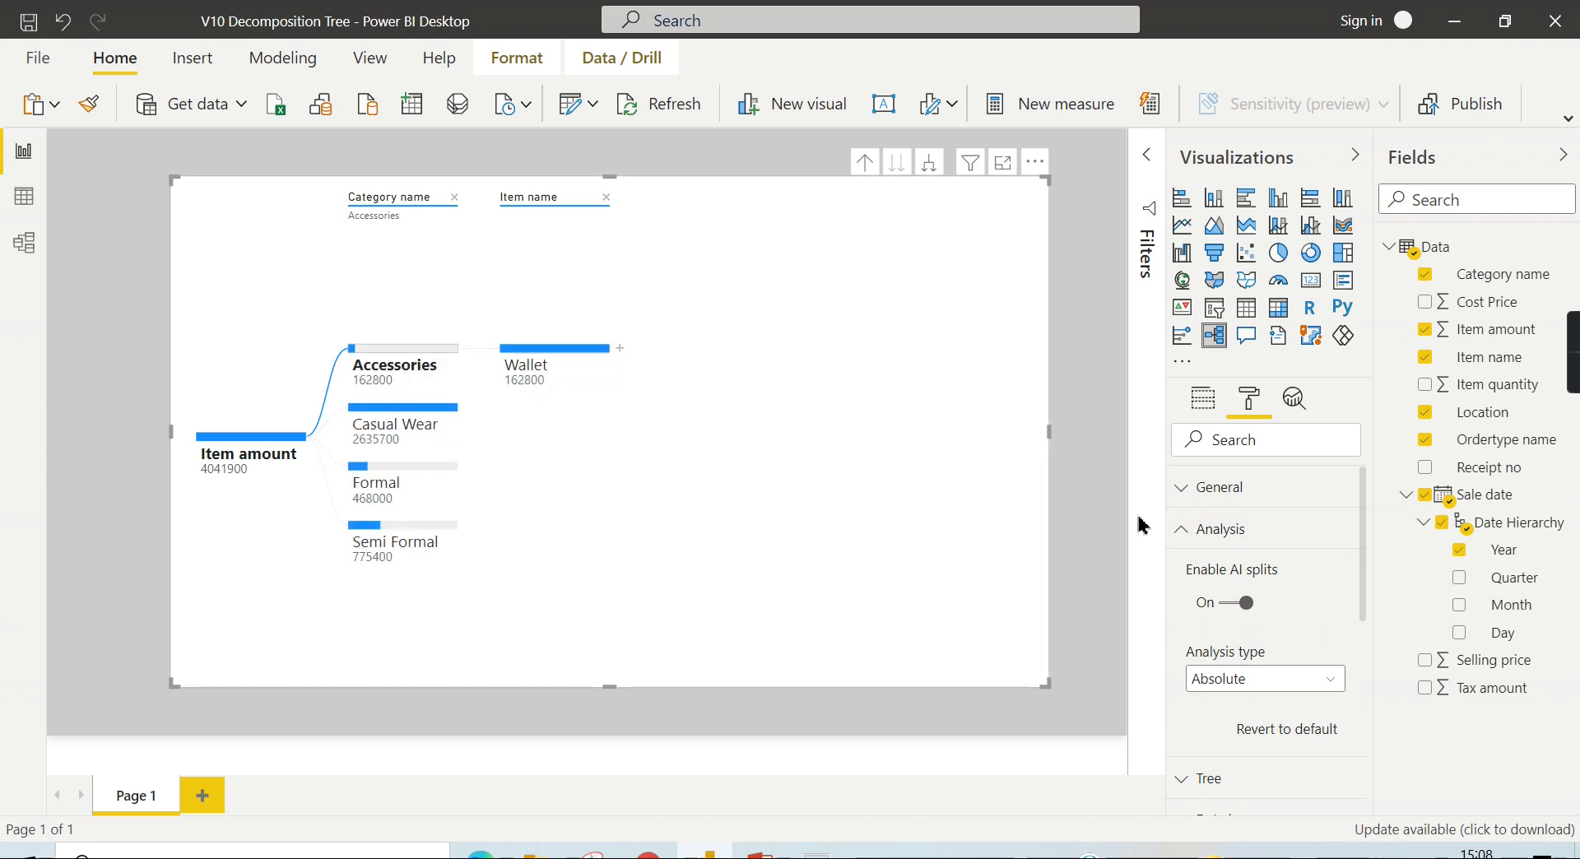
- Remove the Item name level from the decomposition tree
{"action": "left_click", "coordinate": [401, 434]}
{"action": "left_click", "coordinate": [414, 470]}
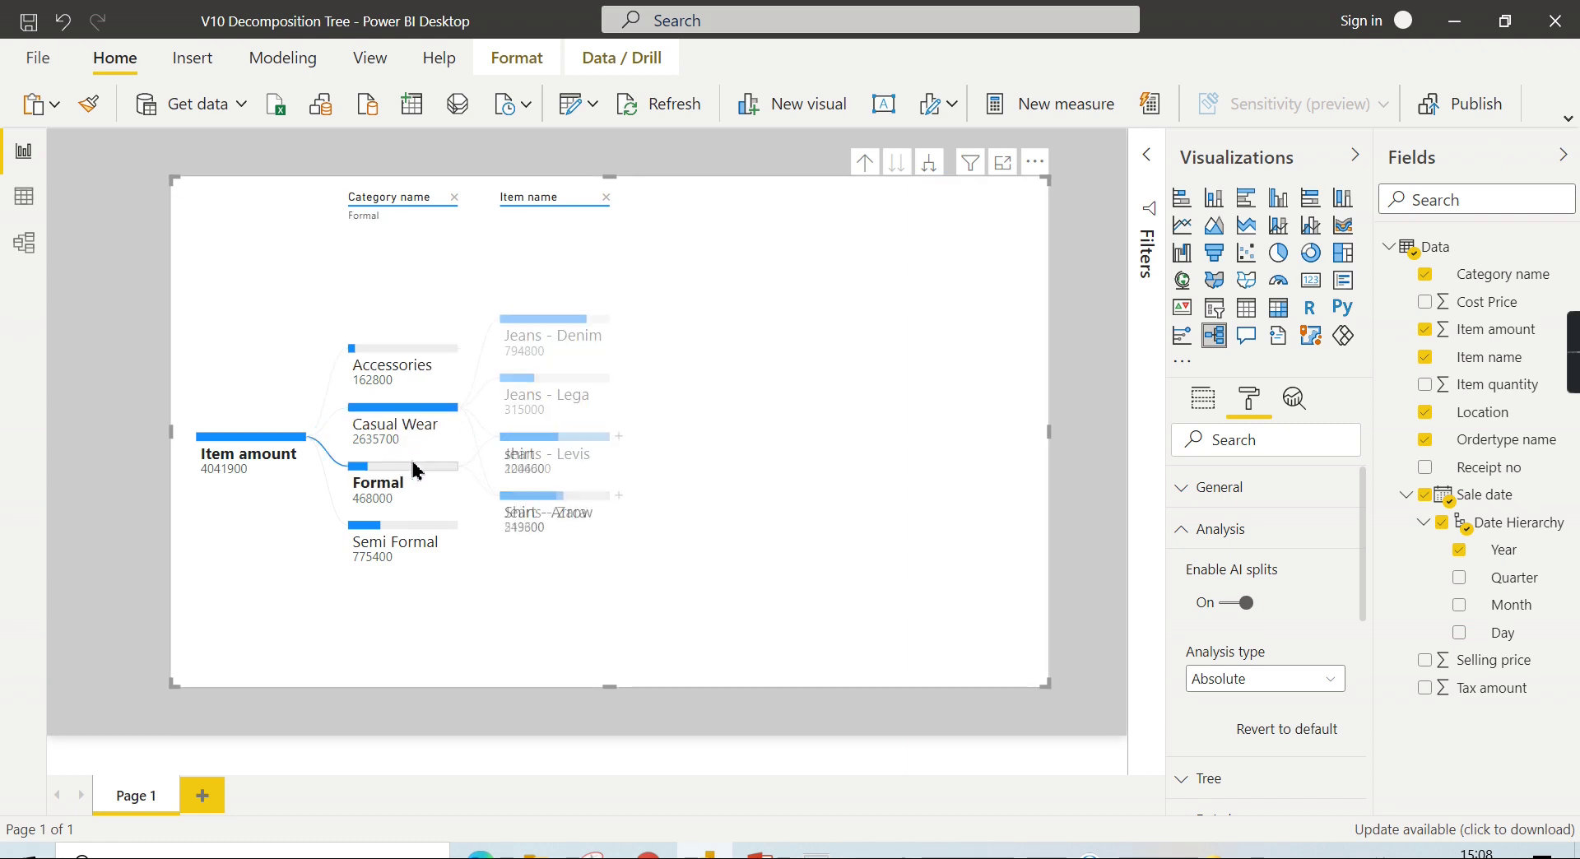
{"action": "left_click", "coordinate": [605, 197]}
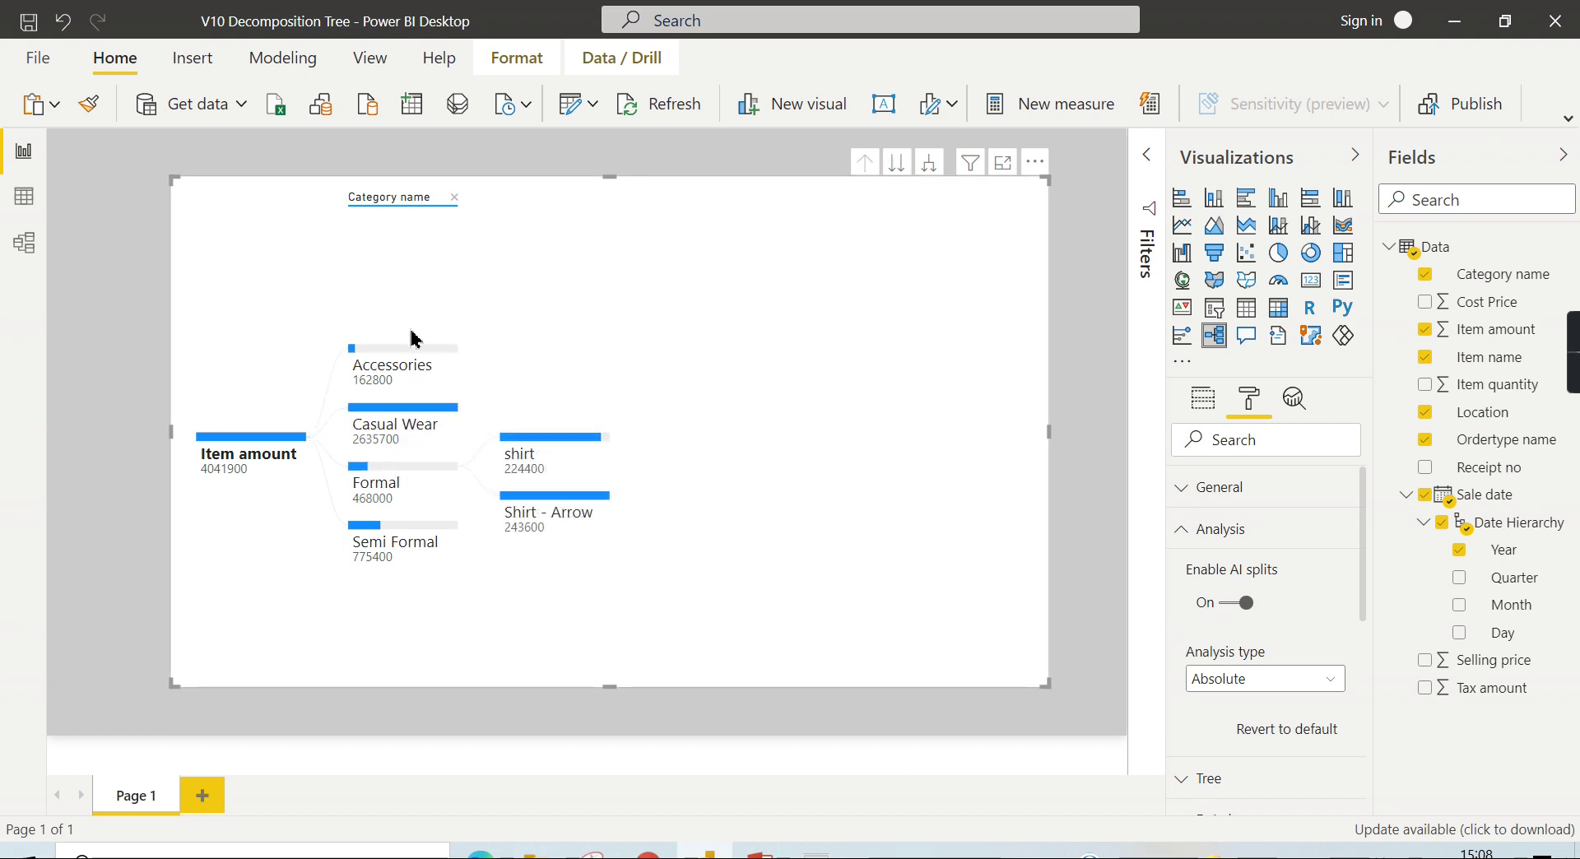
- Apply the High value AI split to Casual Wear and compare the split under Formal, Semi Formal and Accessories
{"action": "left_click", "coordinate": [473, 416]}
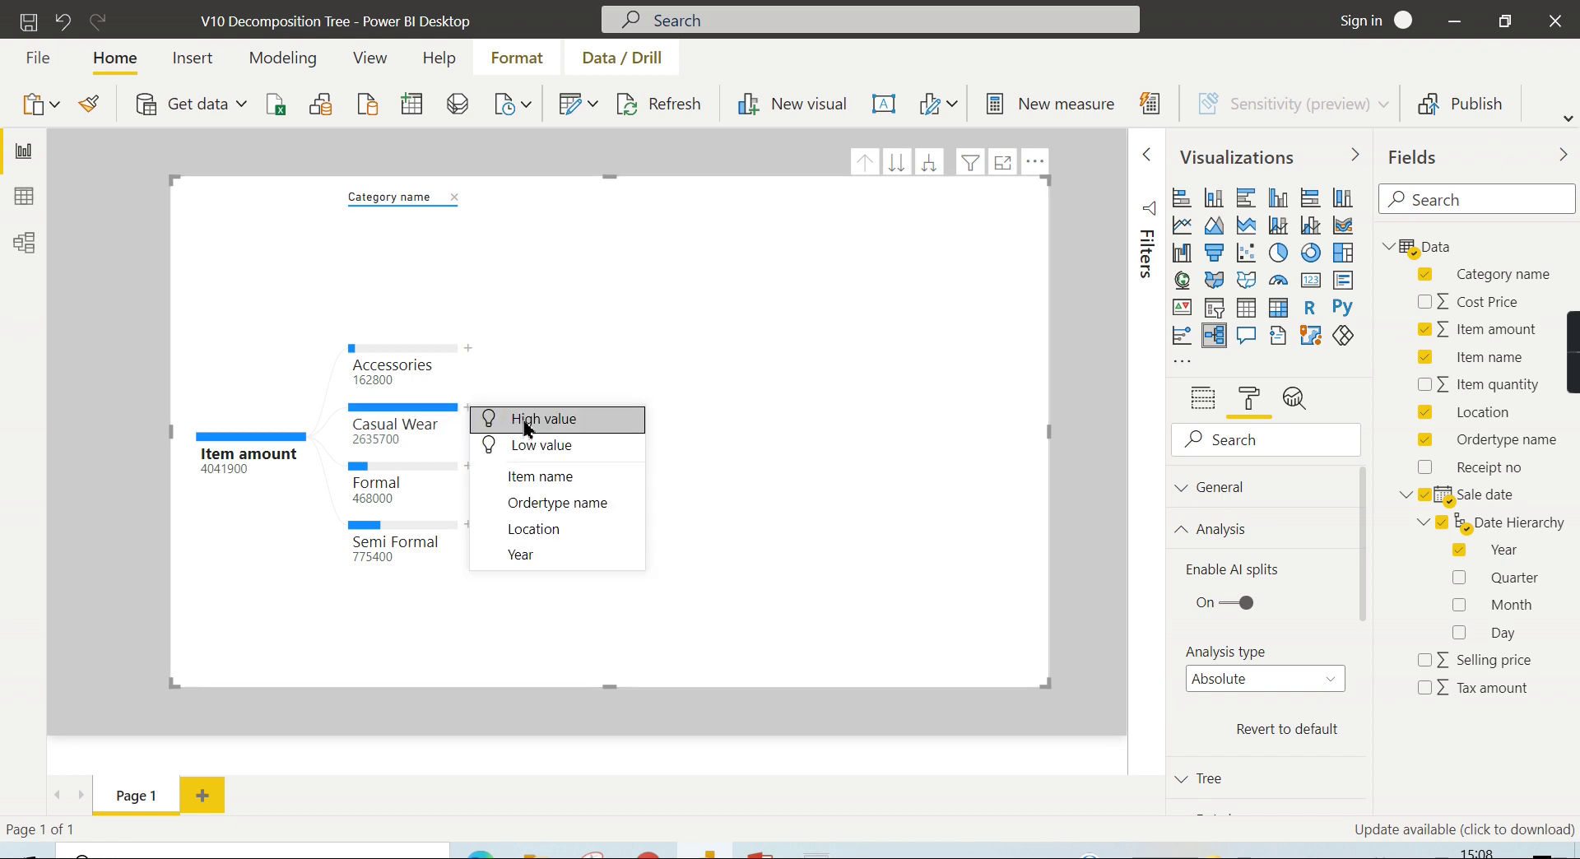
{"action": "left_click", "coordinate": [663, 448]}
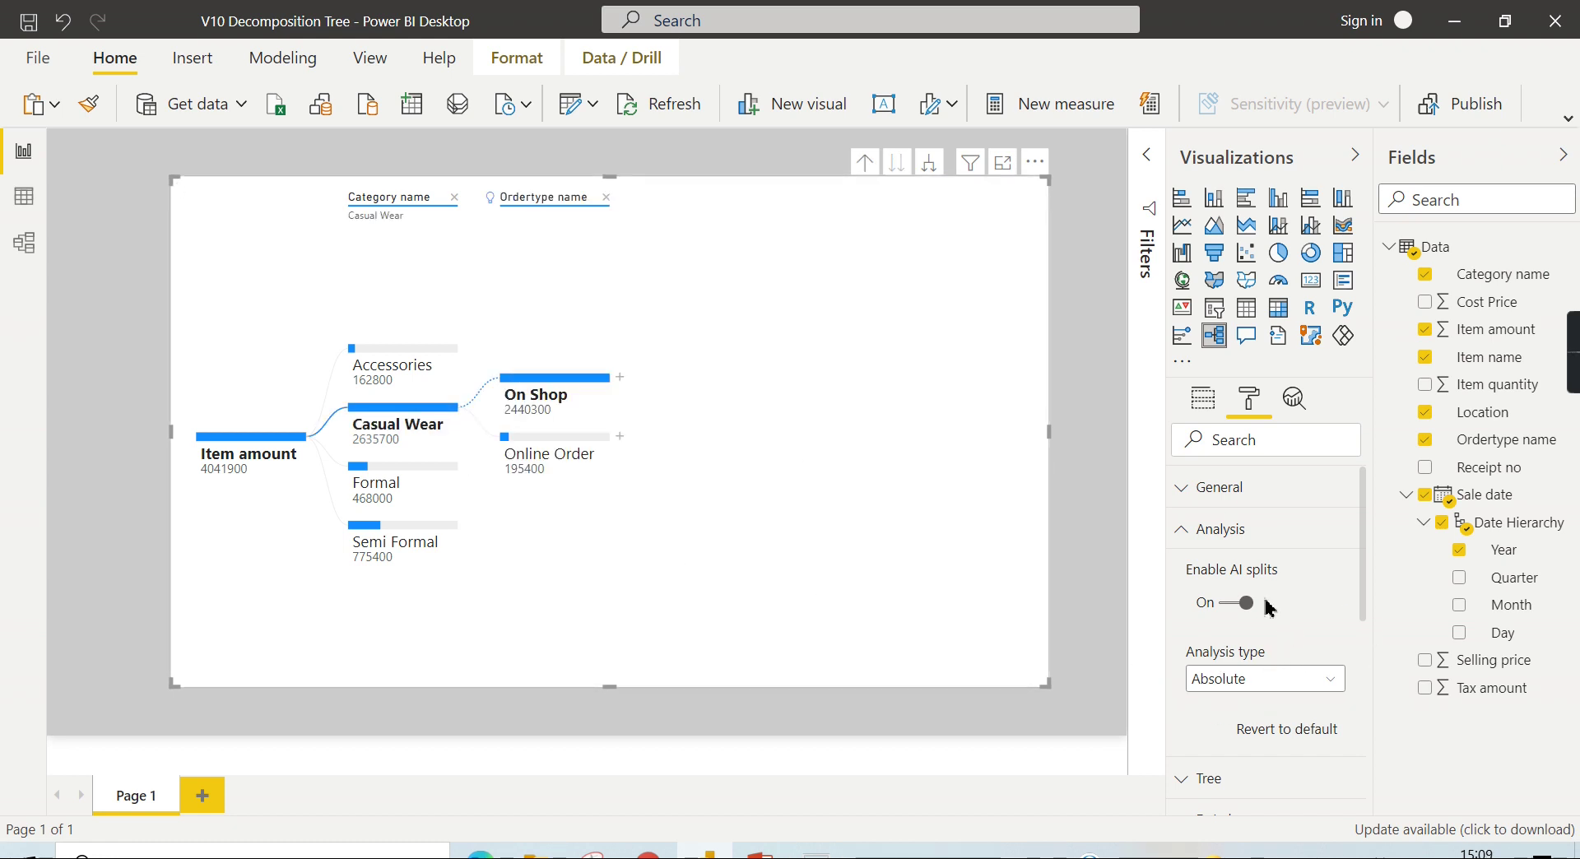
{"action": "left_click", "coordinate": [374, 486]}
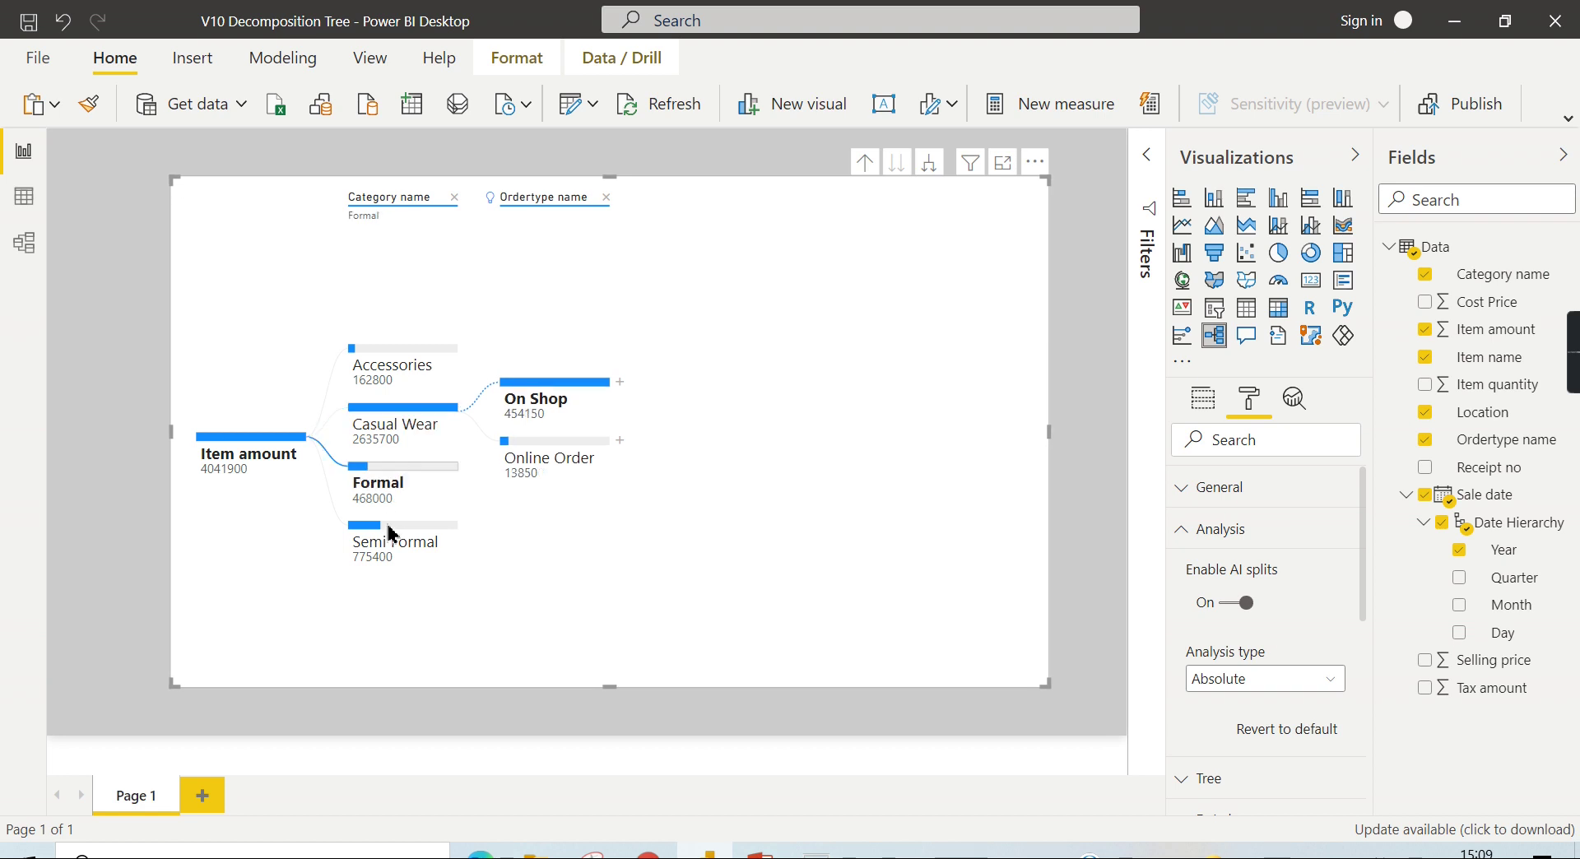
{"action": "left_click", "coordinate": [370, 544]}
{"action": "left_click", "coordinate": [395, 368]}
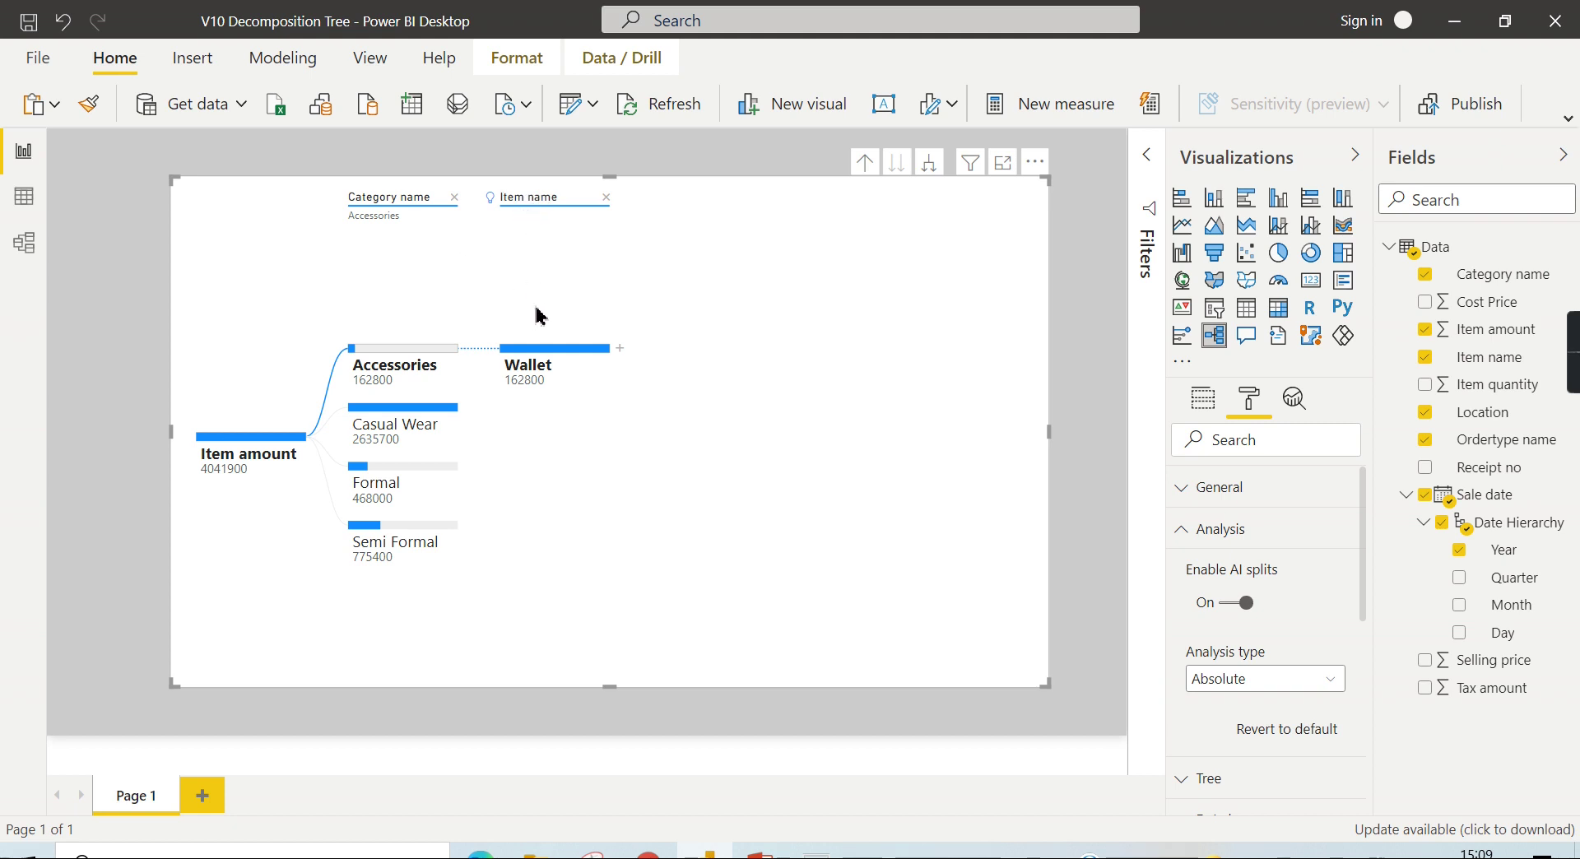
- Set the AI split analysis type to Relative
{"action": "left_click", "coordinate": [1246, 680]}
{"action": "left_click", "coordinate": [1239, 735]}
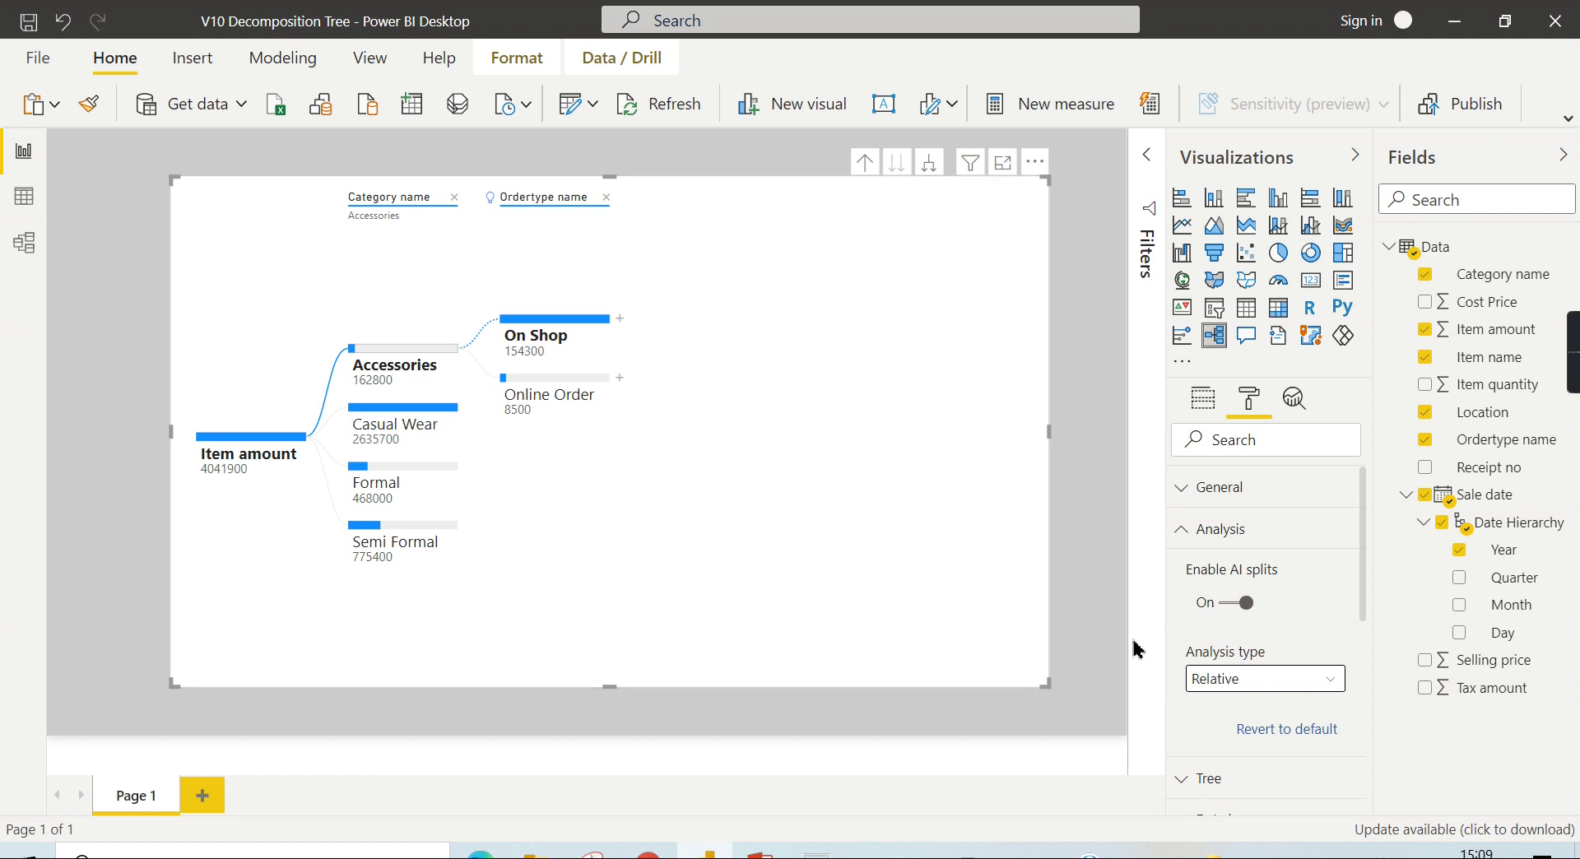
- Compare the relative AI split under Casual Wear, Formal, Semi Formal and Accessories, and remove the Ordertype name level
{"action": "left_click", "coordinate": [375, 423]}
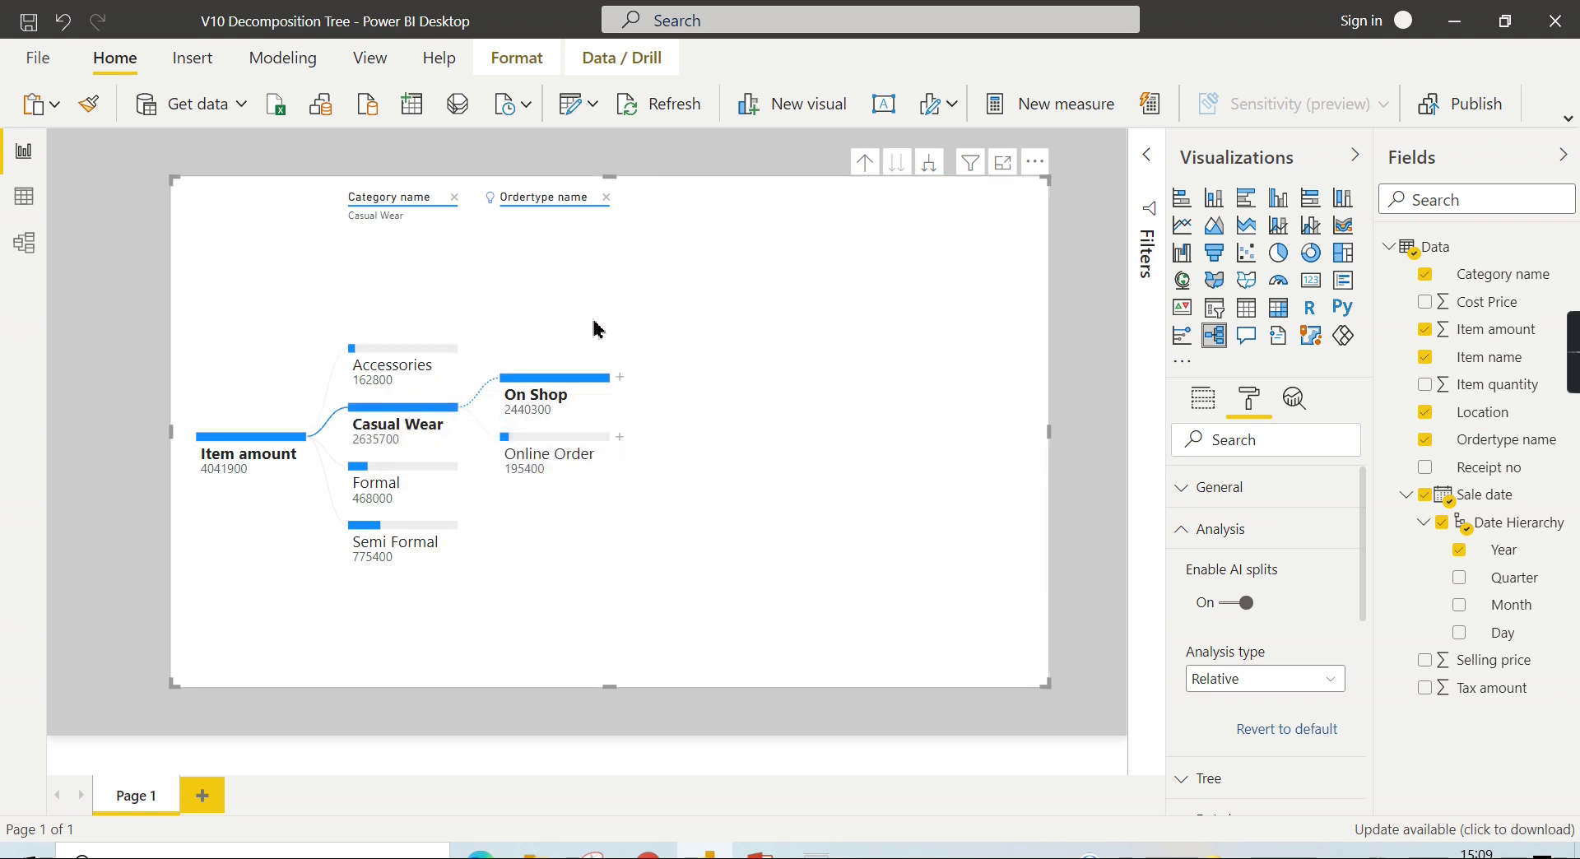
{"action": "left_click", "coordinate": [417, 476]}
{"action": "left_click", "coordinate": [397, 540]}
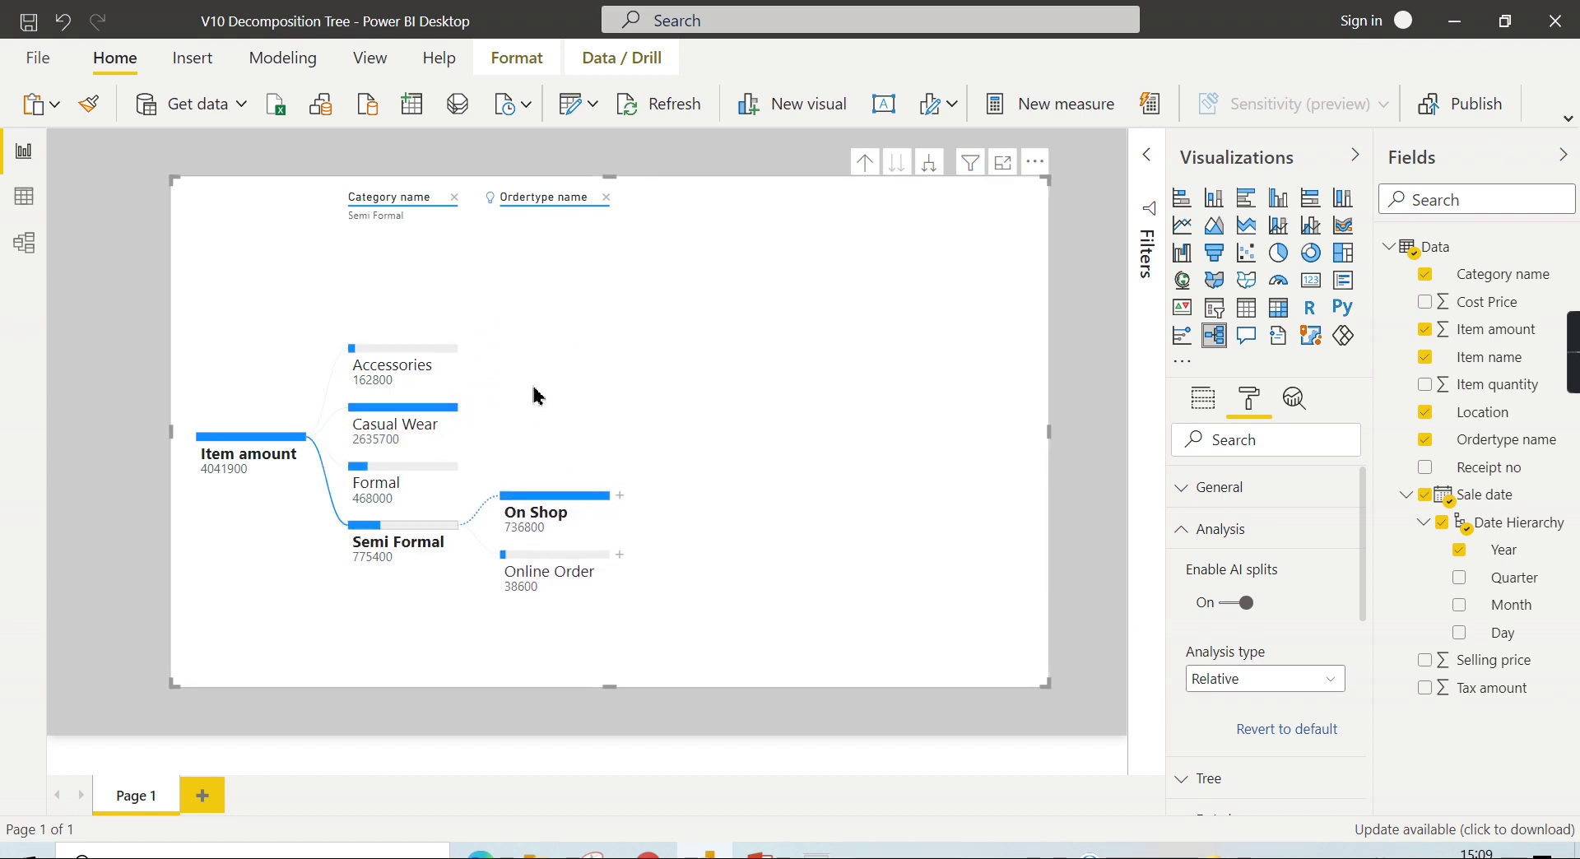
{"action": "left_click", "coordinate": [414, 377]}
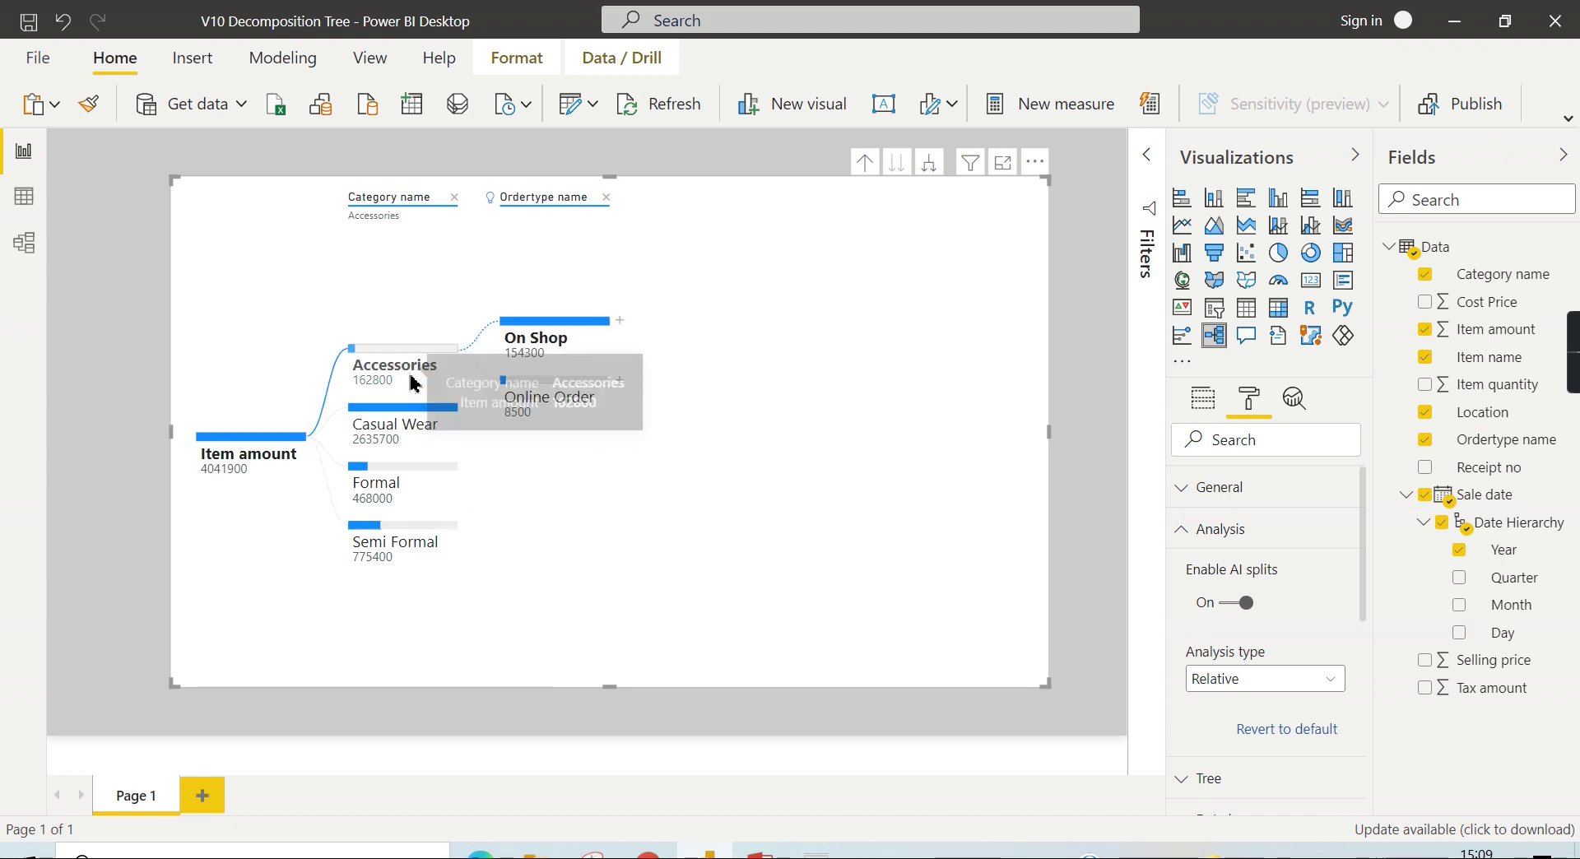
{"action": "left_click", "coordinate": [607, 198]}
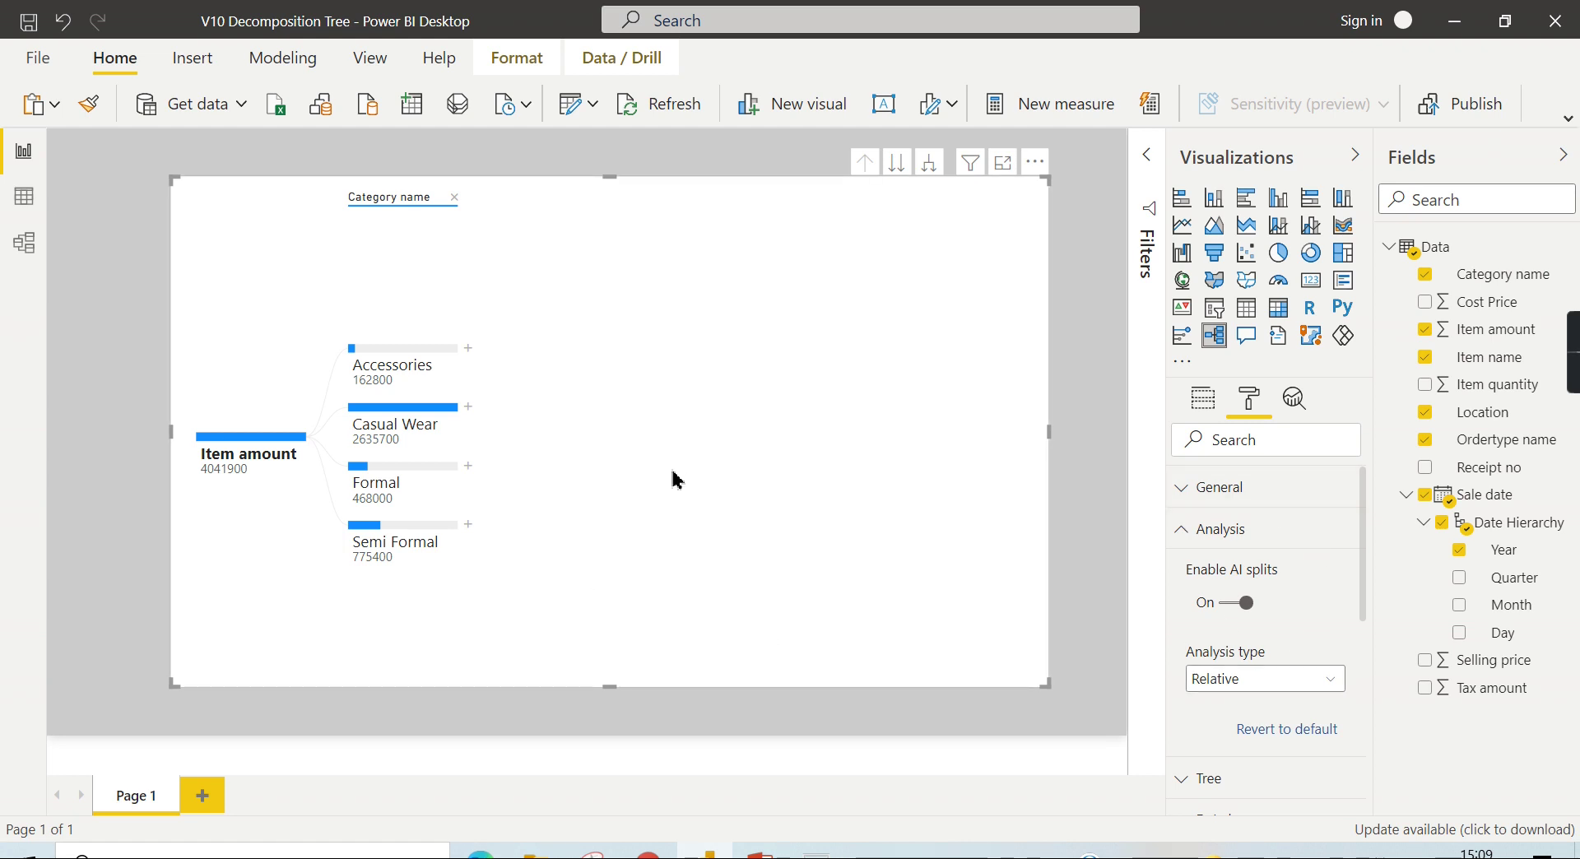
- Set the tree's primary color to a muted blue-violet theme color
{"action": "left_click", "coordinate": [1264, 543]}
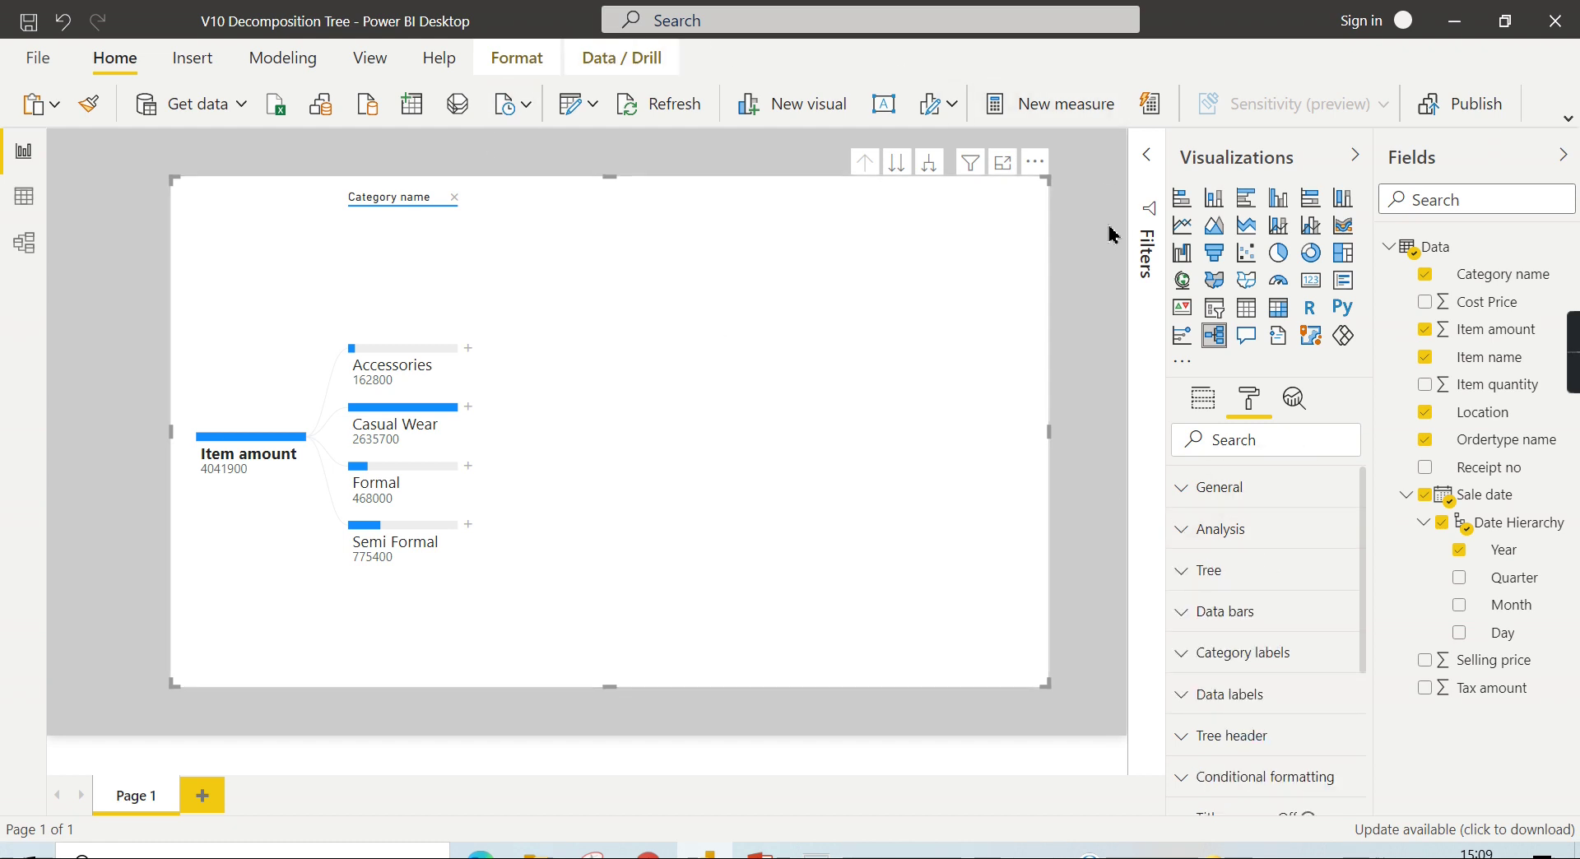
{"action": "left_click", "coordinate": [1257, 581]}
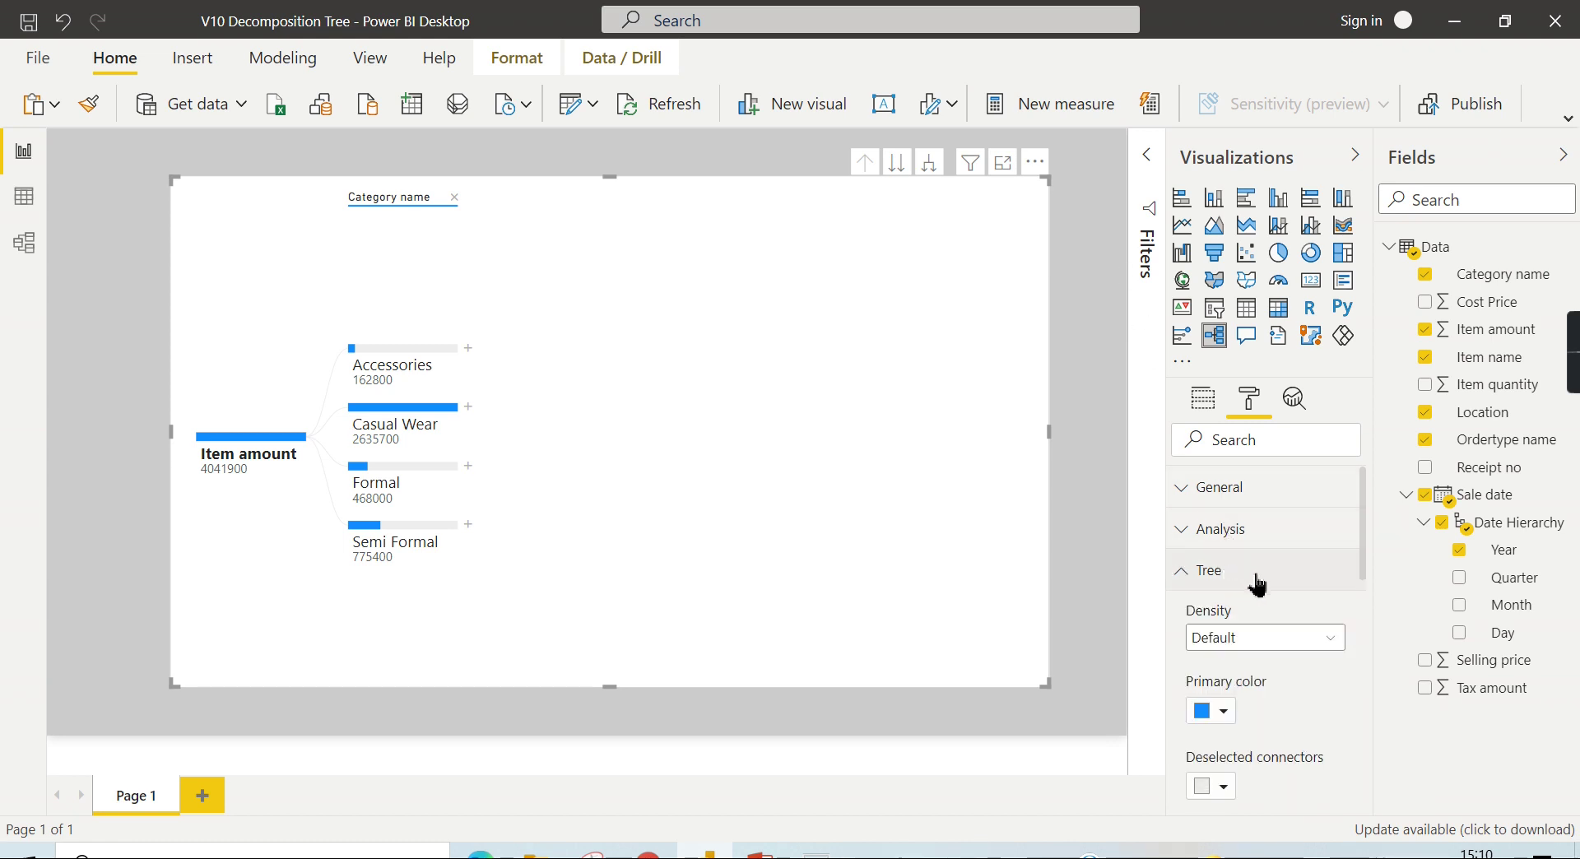
{"action": "scroll", "coordinate": [1311, 641], "scroll_direction": "down", "scroll_amount": 2}
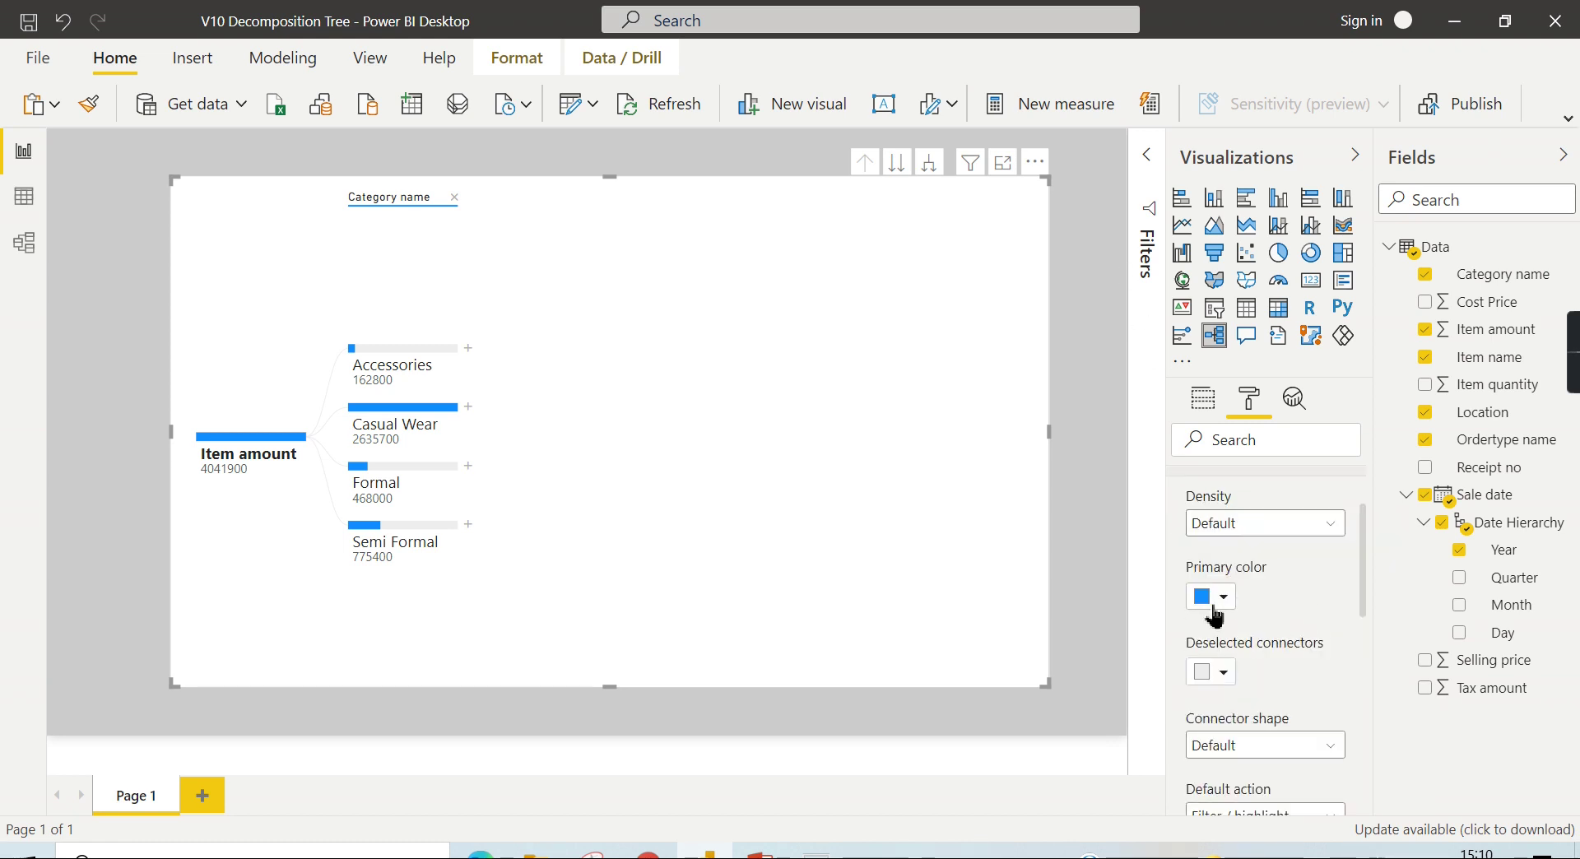
{"action": "left_click", "coordinate": [1220, 598]}
{"action": "left_click", "coordinate": [1319, 313]}
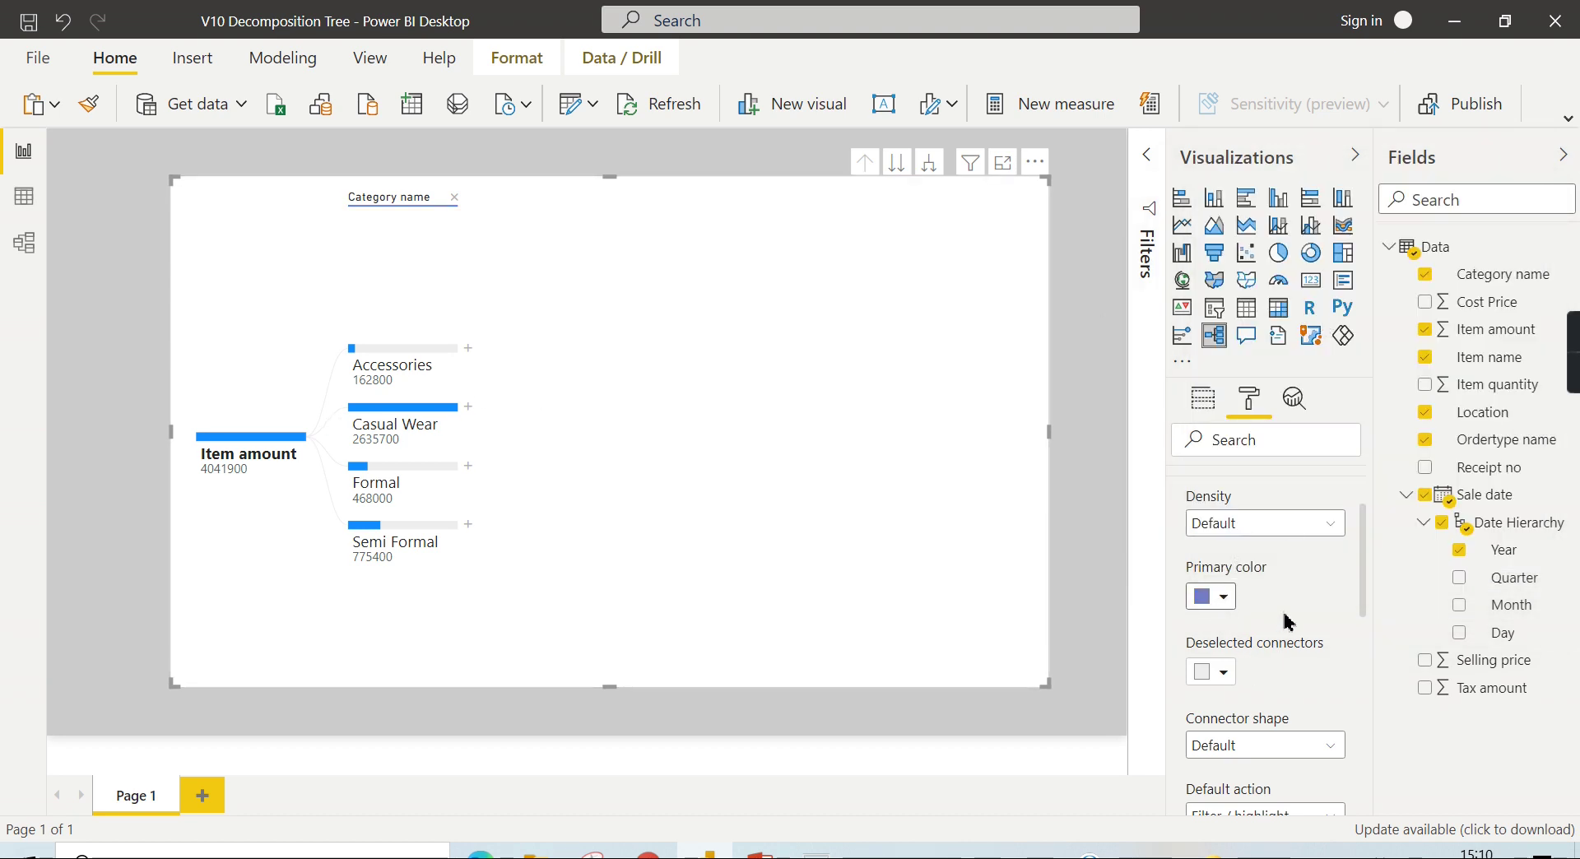
{"action": "scroll", "coordinate": [1288, 609], "scroll_direction": "down", "scroll_amount": 2}
{"action": "scroll", "coordinate": [1298, 580], "scroll_direction": "up", "scroll_amount": 4}
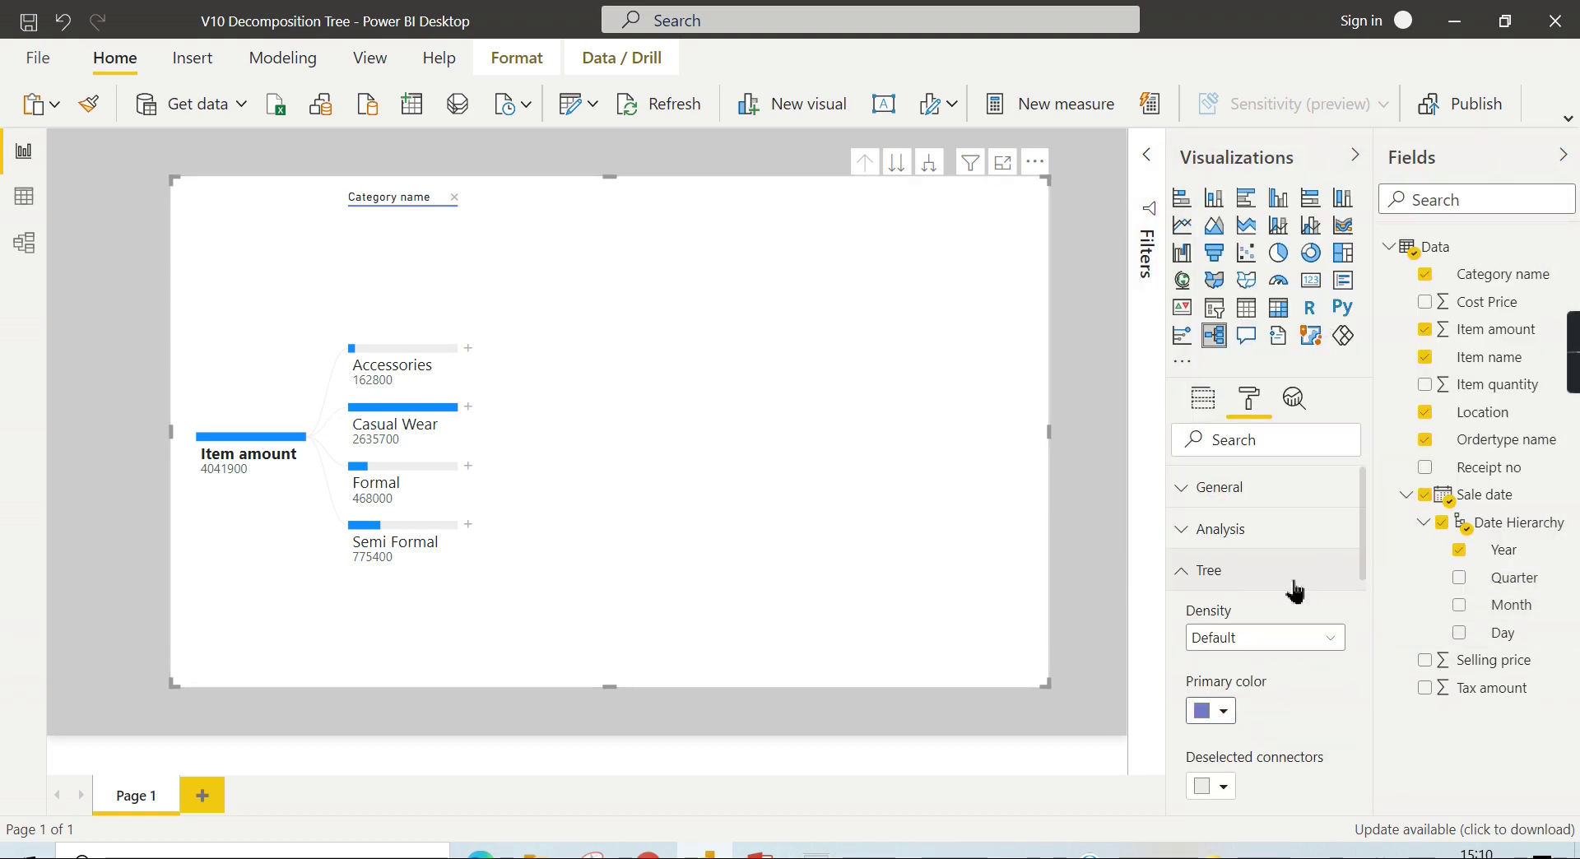
{"action": "left_click", "coordinate": [1296, 586]}
- Set the positive data bars to a light red theme color
{"action": "left_click", "coordinate": [1226, 609]}
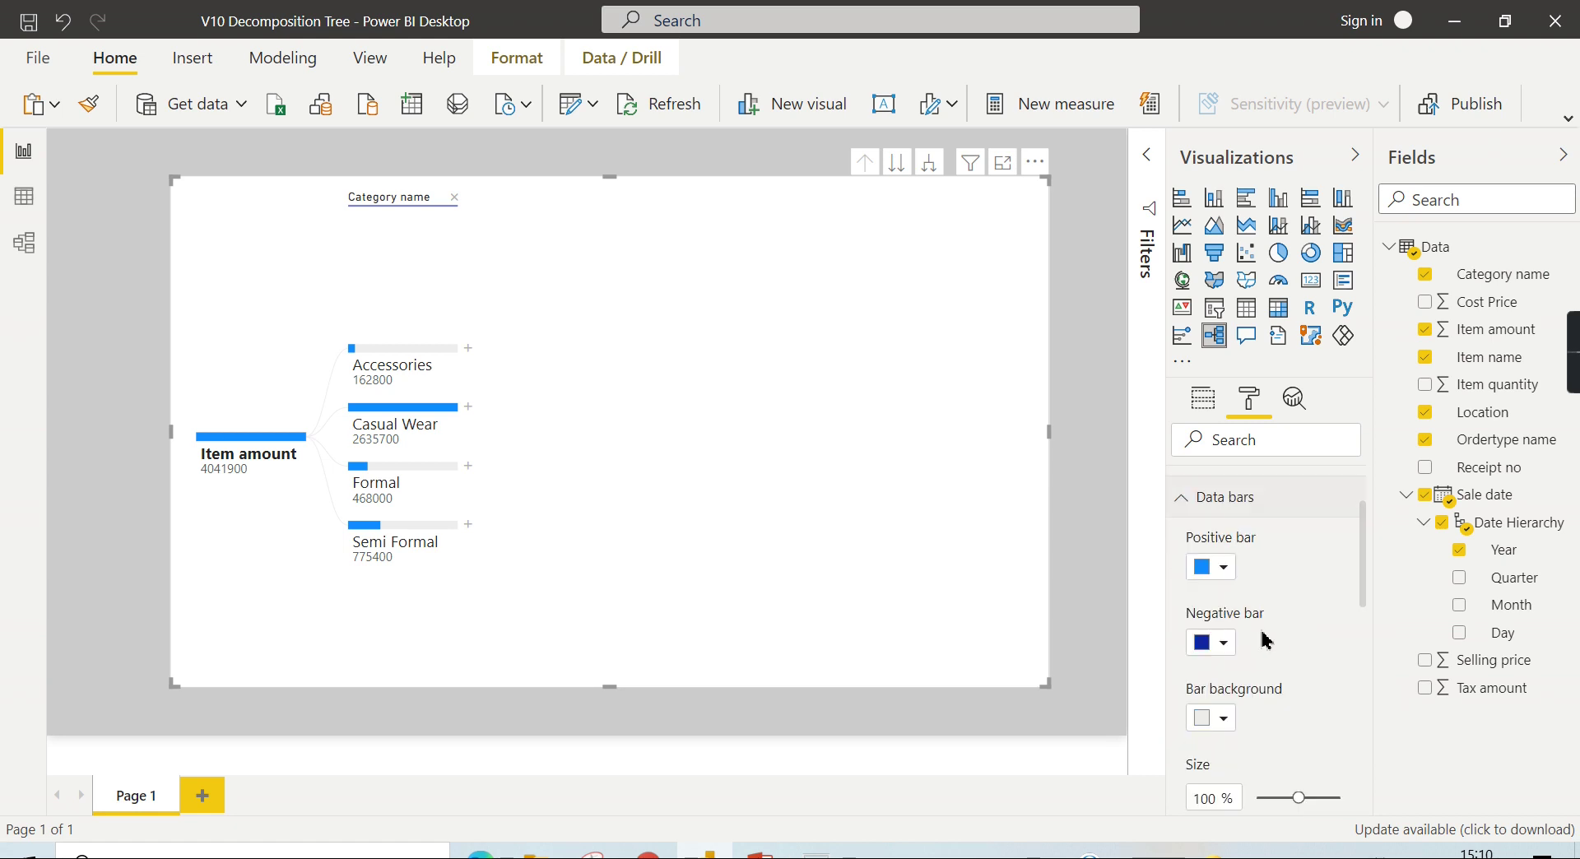
{"action": "left_click", "coordinate": [1225, 569]}
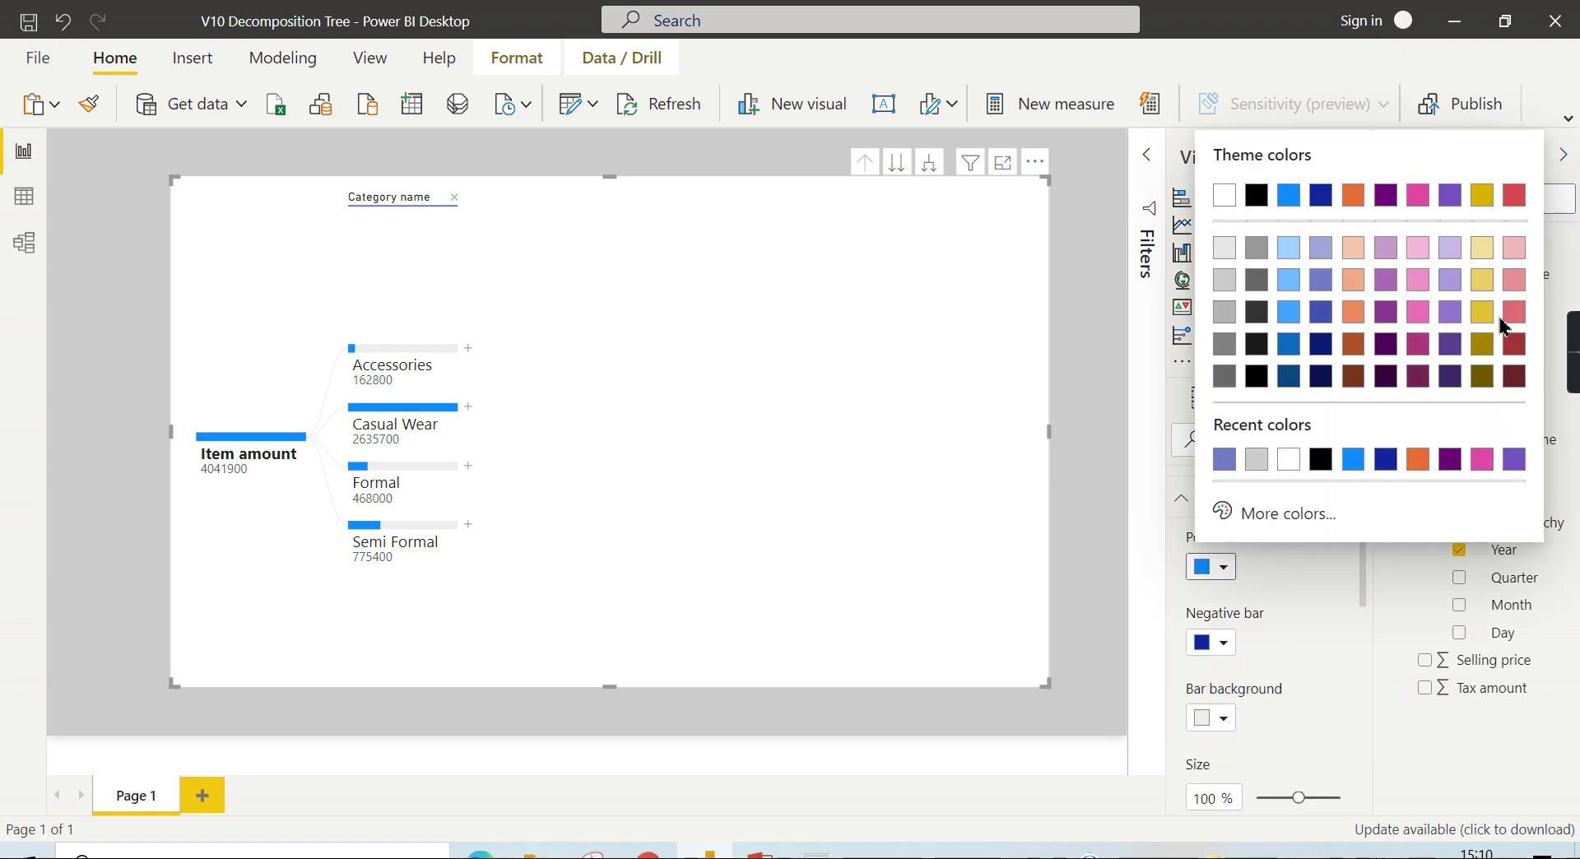
{"action": "left_click", "coordinate": [1513, 314]}
{"action": "scroll", "coordinate": [1325, 642], "scroll_direction": "down", "scroll_amount": 3}
{"action": "scroll", "coordinate": [1326, 601], "scroll_direction": "up", "scroll_amount": 5}
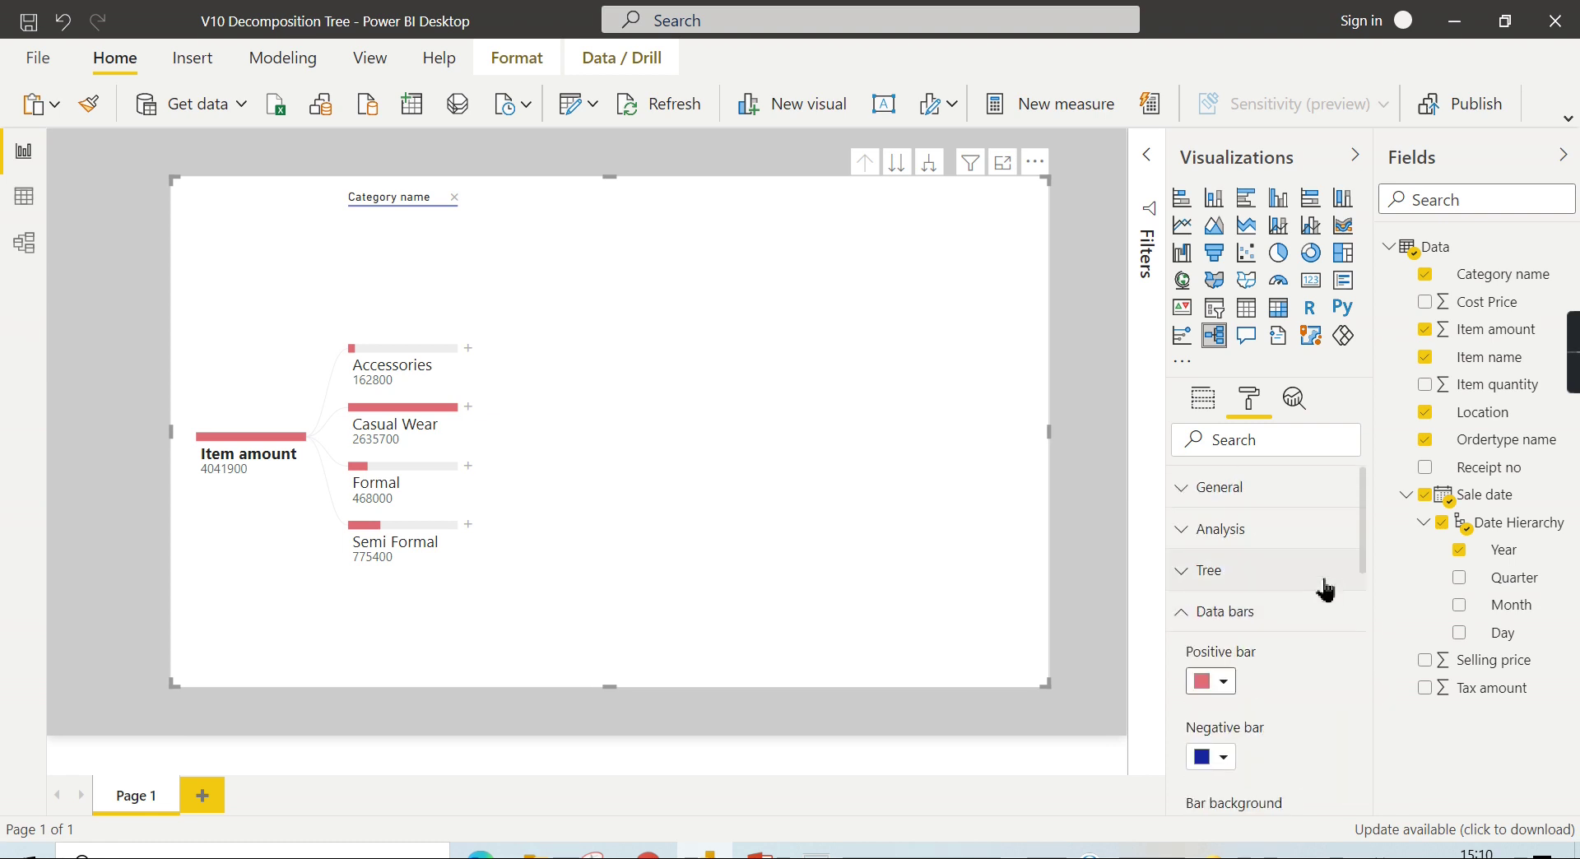
{"action": "left_click", "coordinate": [1279, 617]}
{"action": "scroll", "coordinate": [1298, 677], "scroll_direction": "down", "scroll_amount": 5}
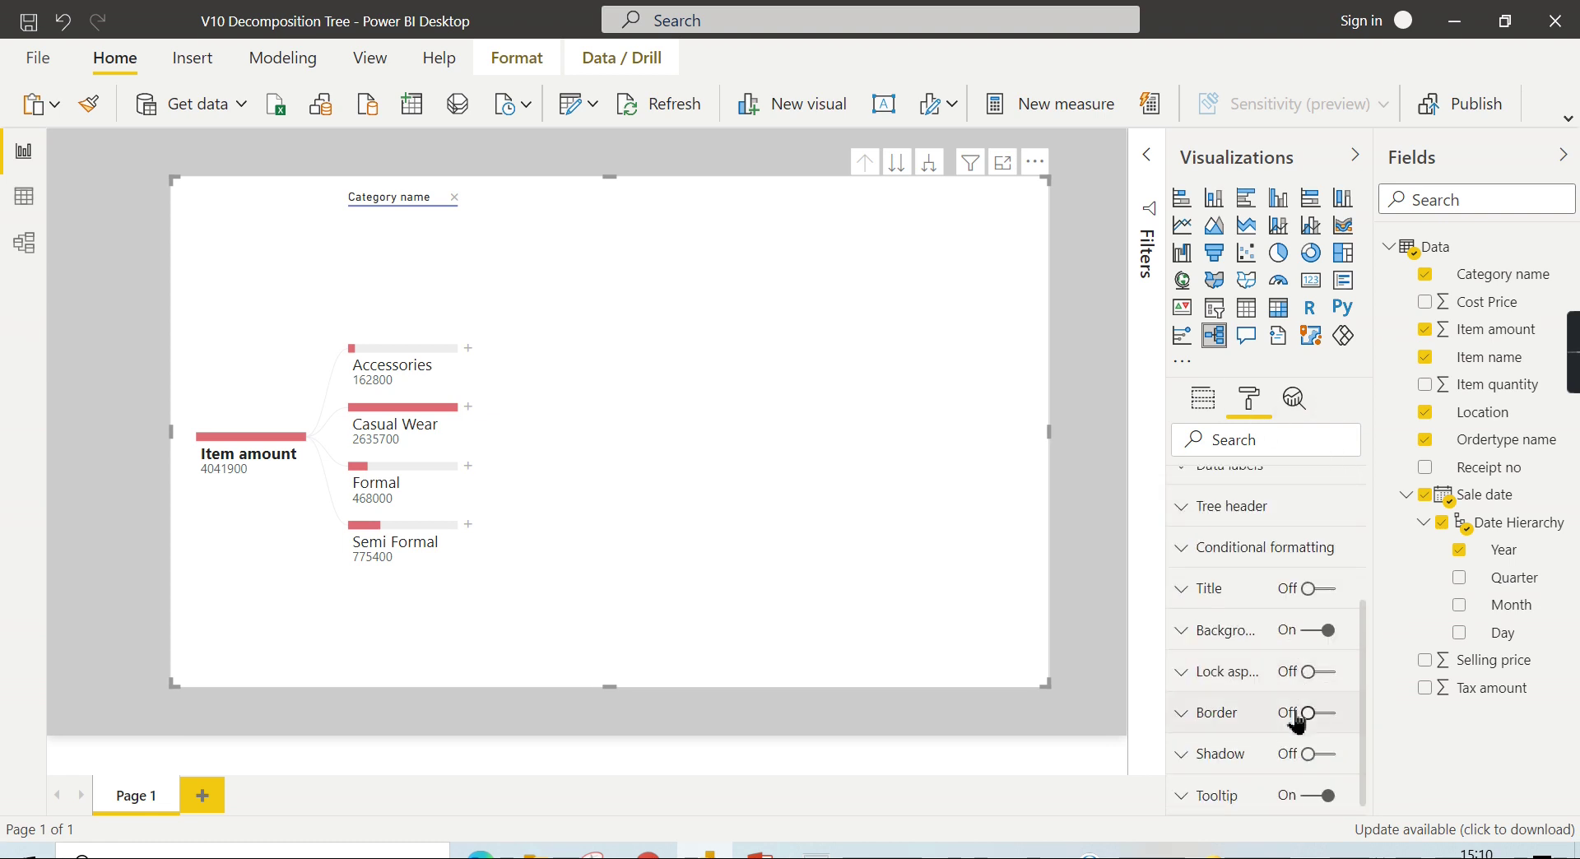
{"action": "scroll", "coordinate": [1316, 650], "scroll_direction": "down", "scroll_amount": 1}
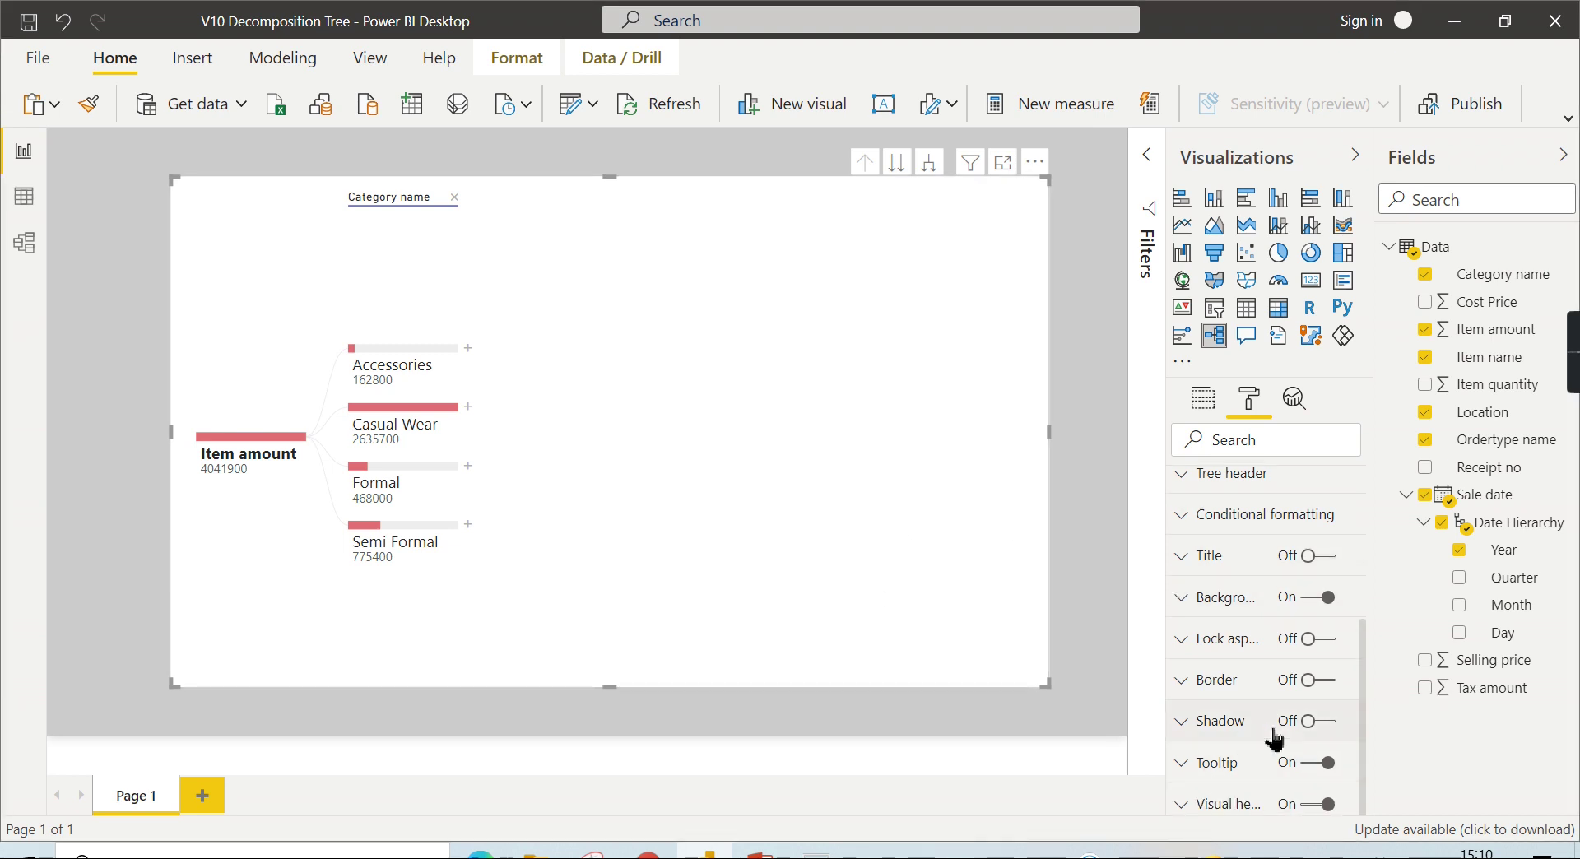